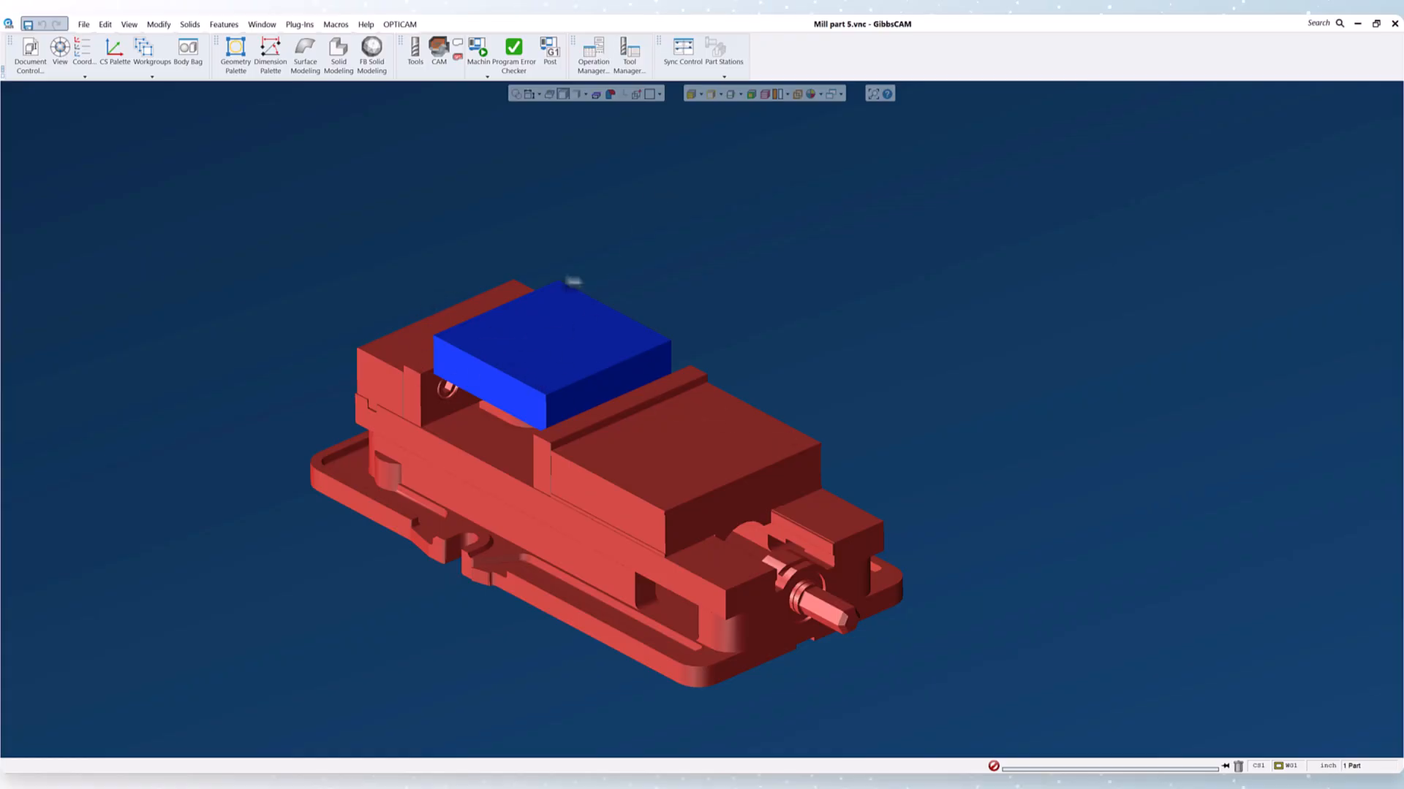
- Open the application's preferences on the Display settings
middle_click_drag(608, 239, 796, 214)
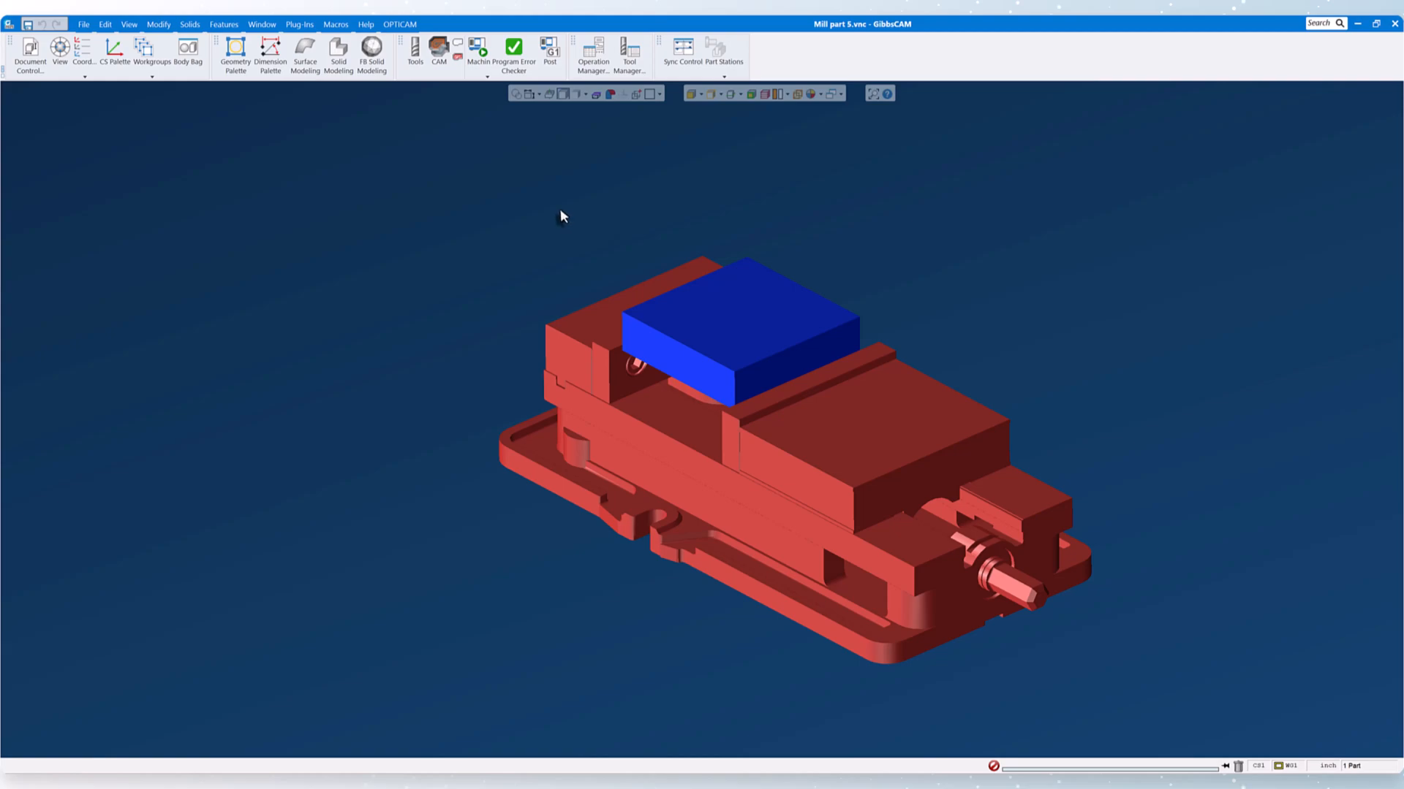
middle_click_drag(865, 226, 764, 252)
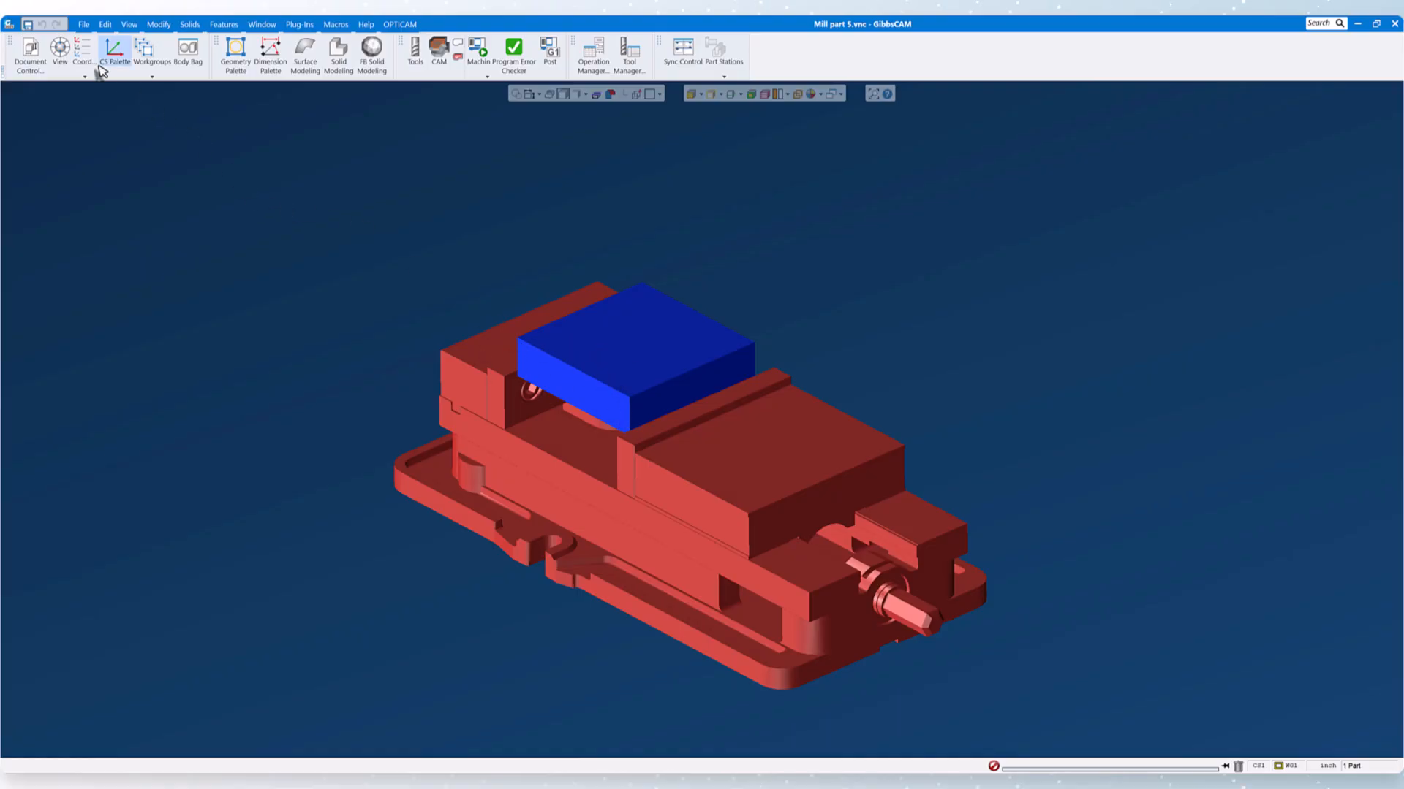
left_click(83, 25)
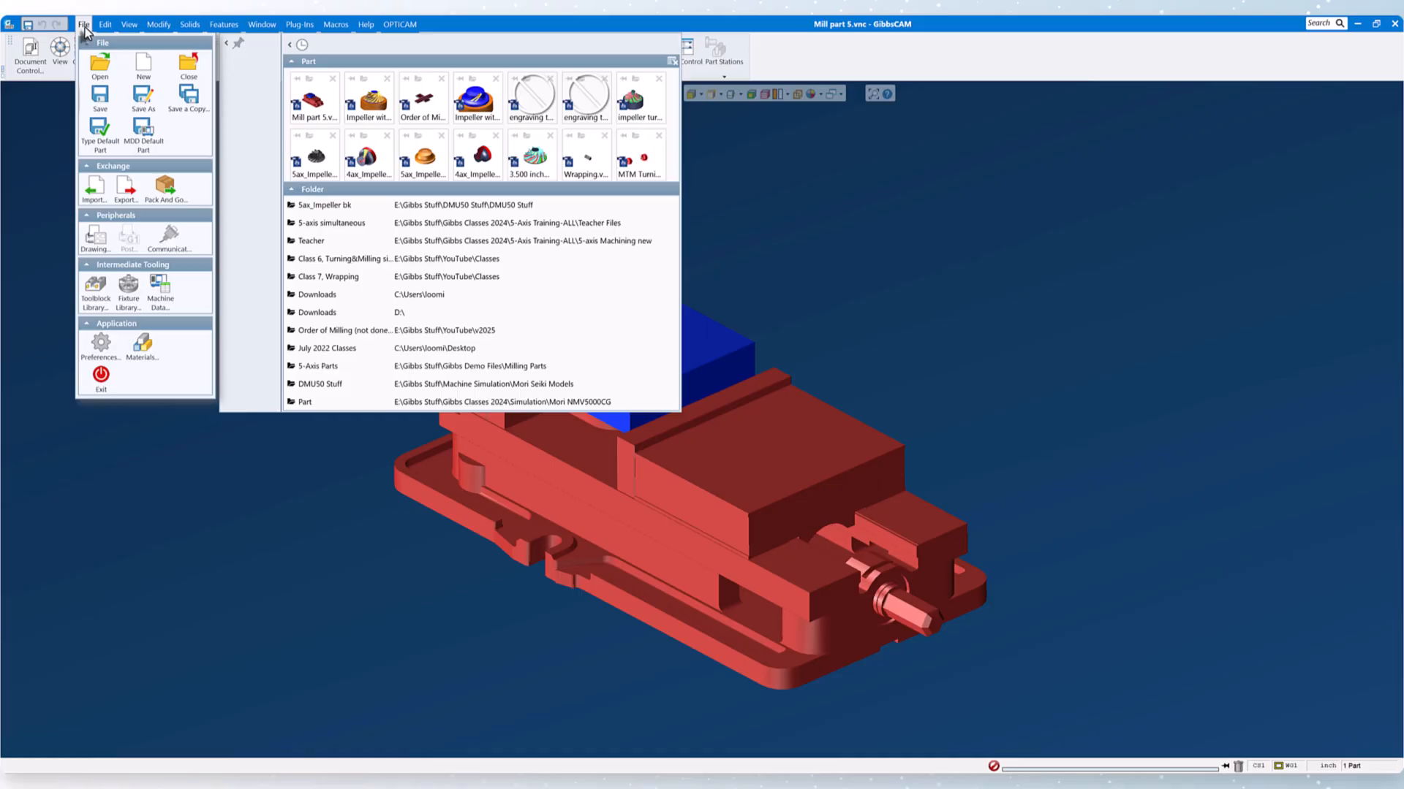
left_click(101, 349)
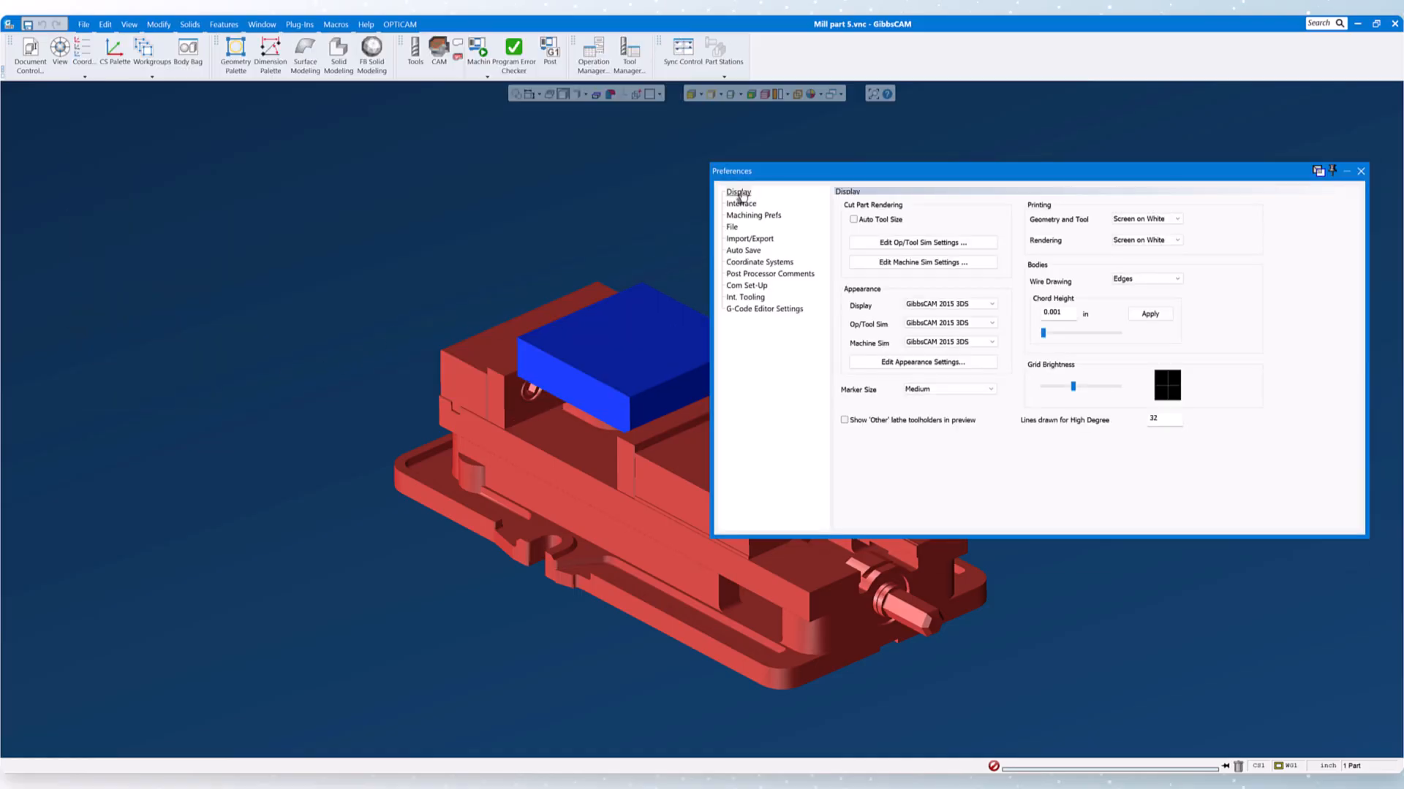
left_click(739, 193)
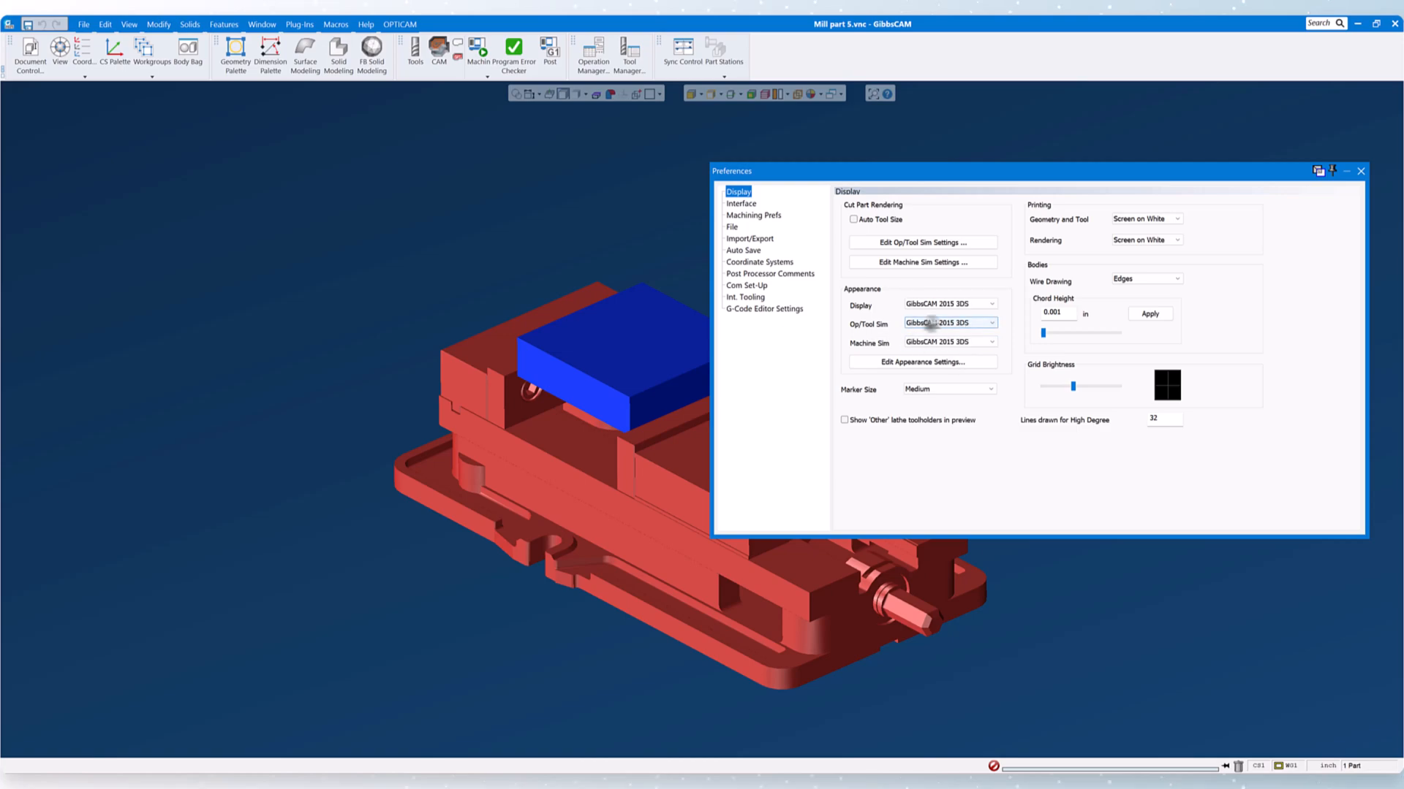
- Open the Op Sim rendering and then the Machine Sim rendering for a brief look, closing each one
left_click(487, 78)
left_click(494, 94)
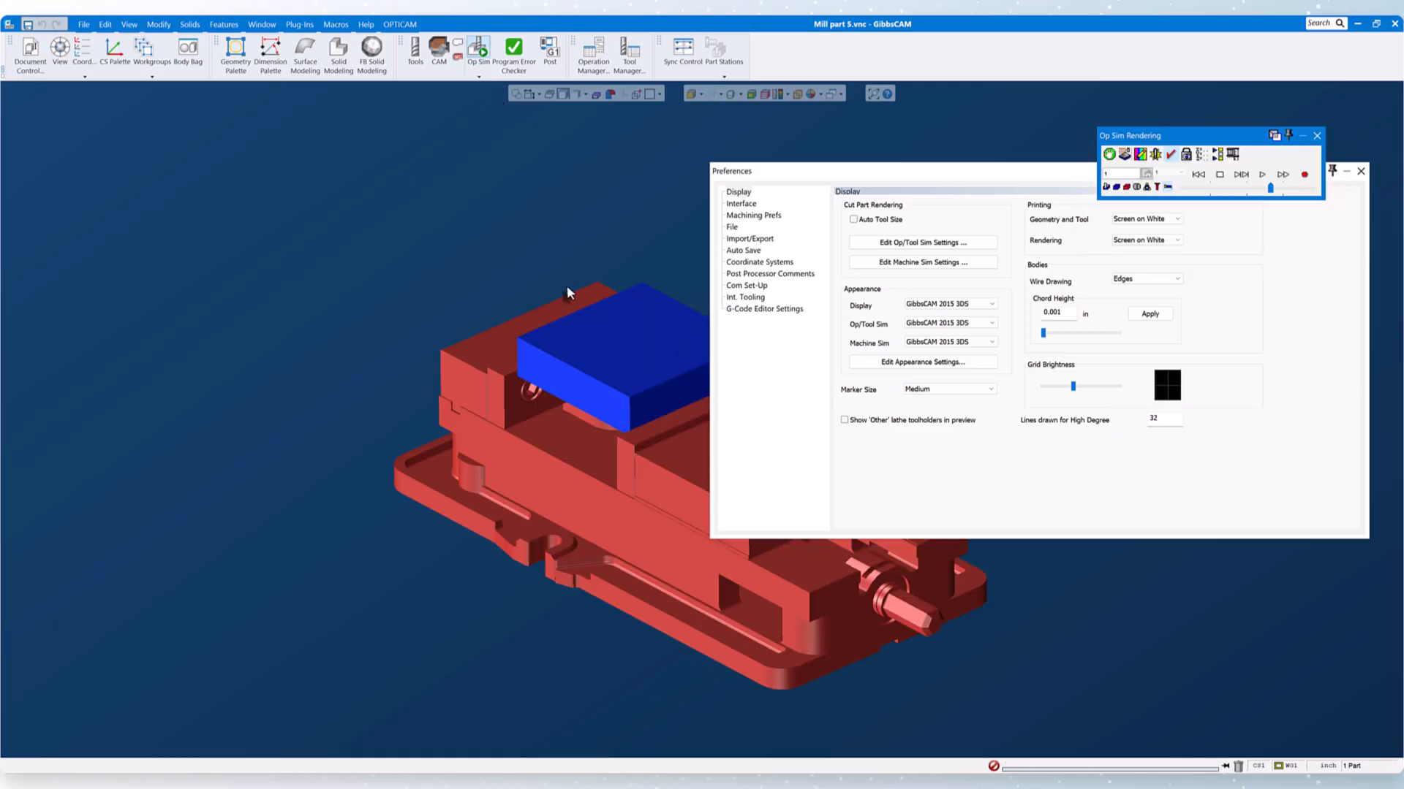
left_click(1316, 135)
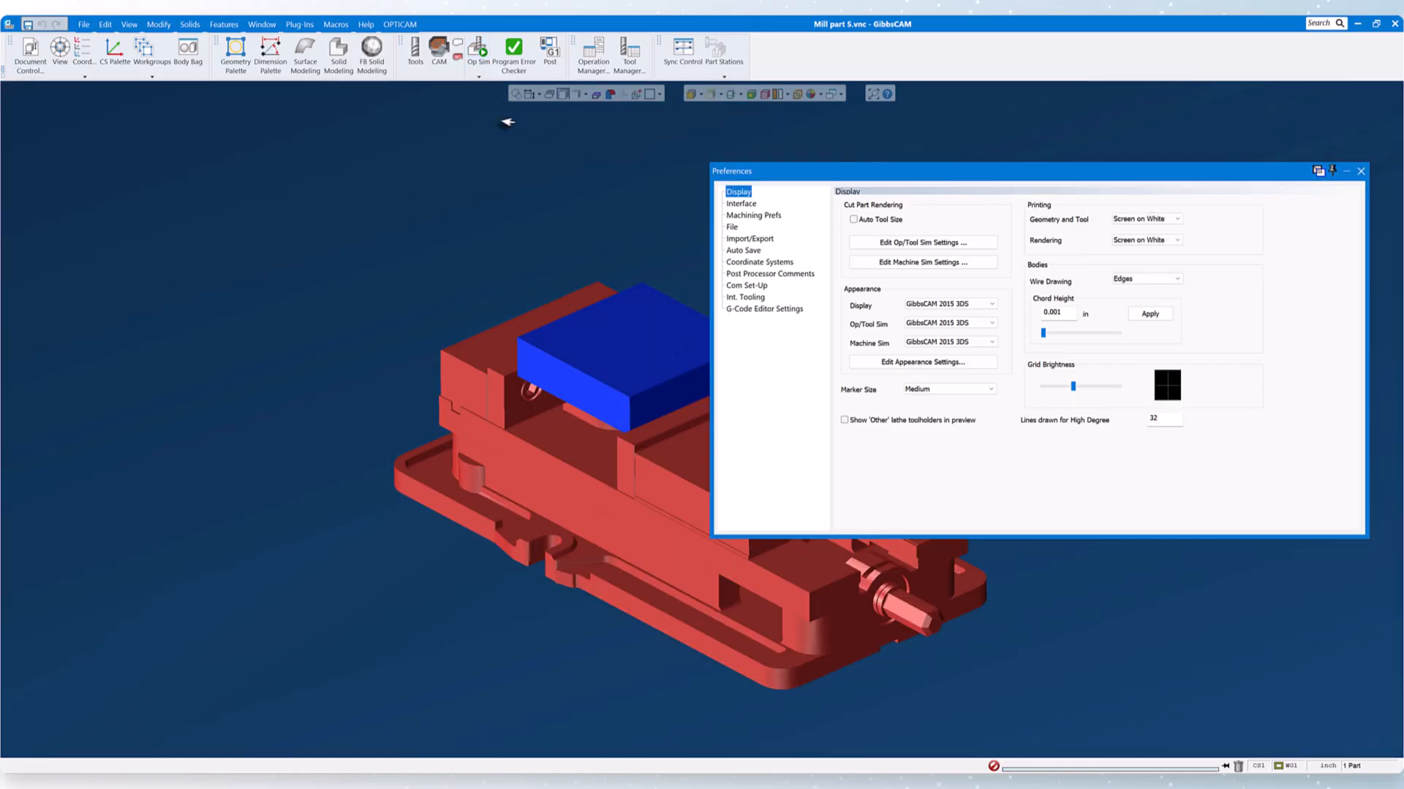
left_click(480, 76)
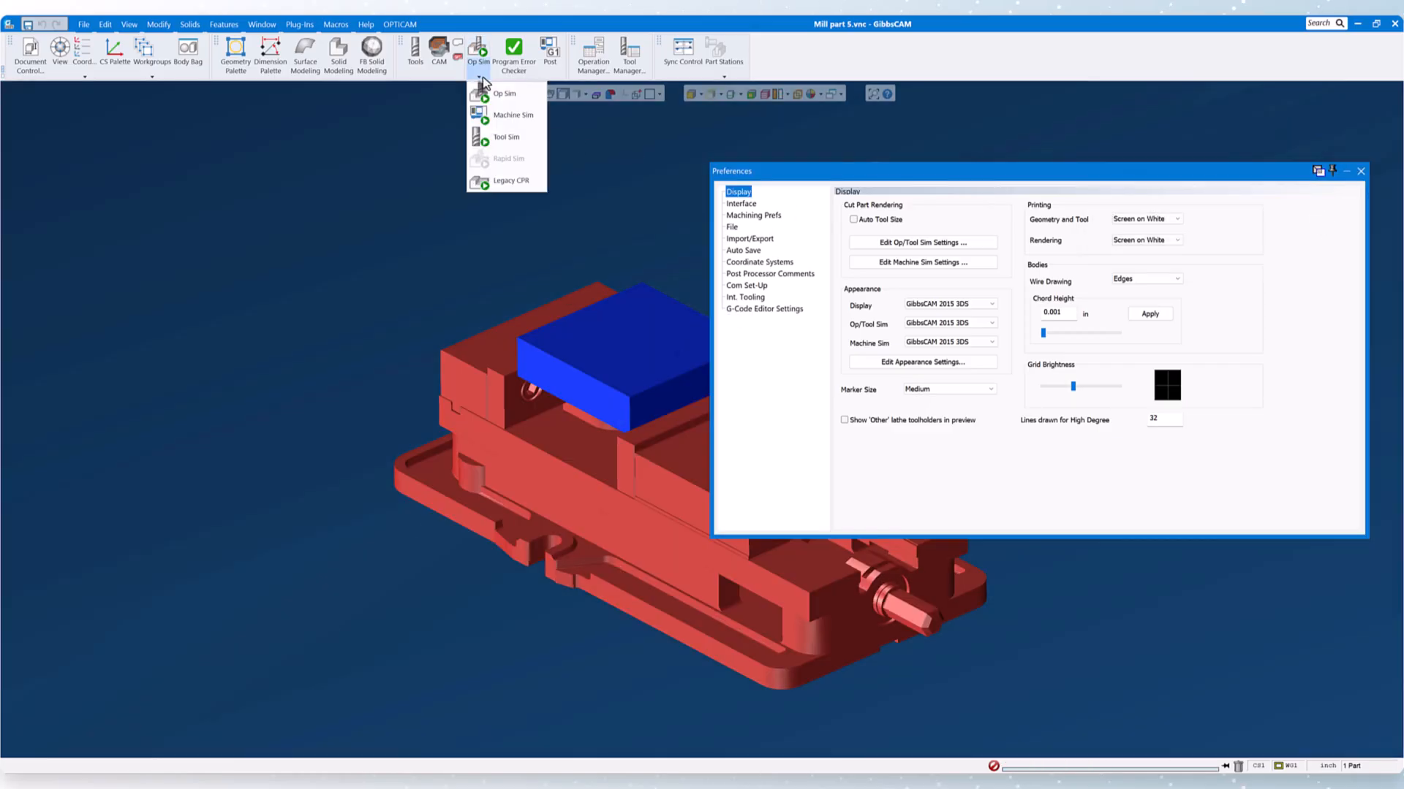
left_click(495, 122)
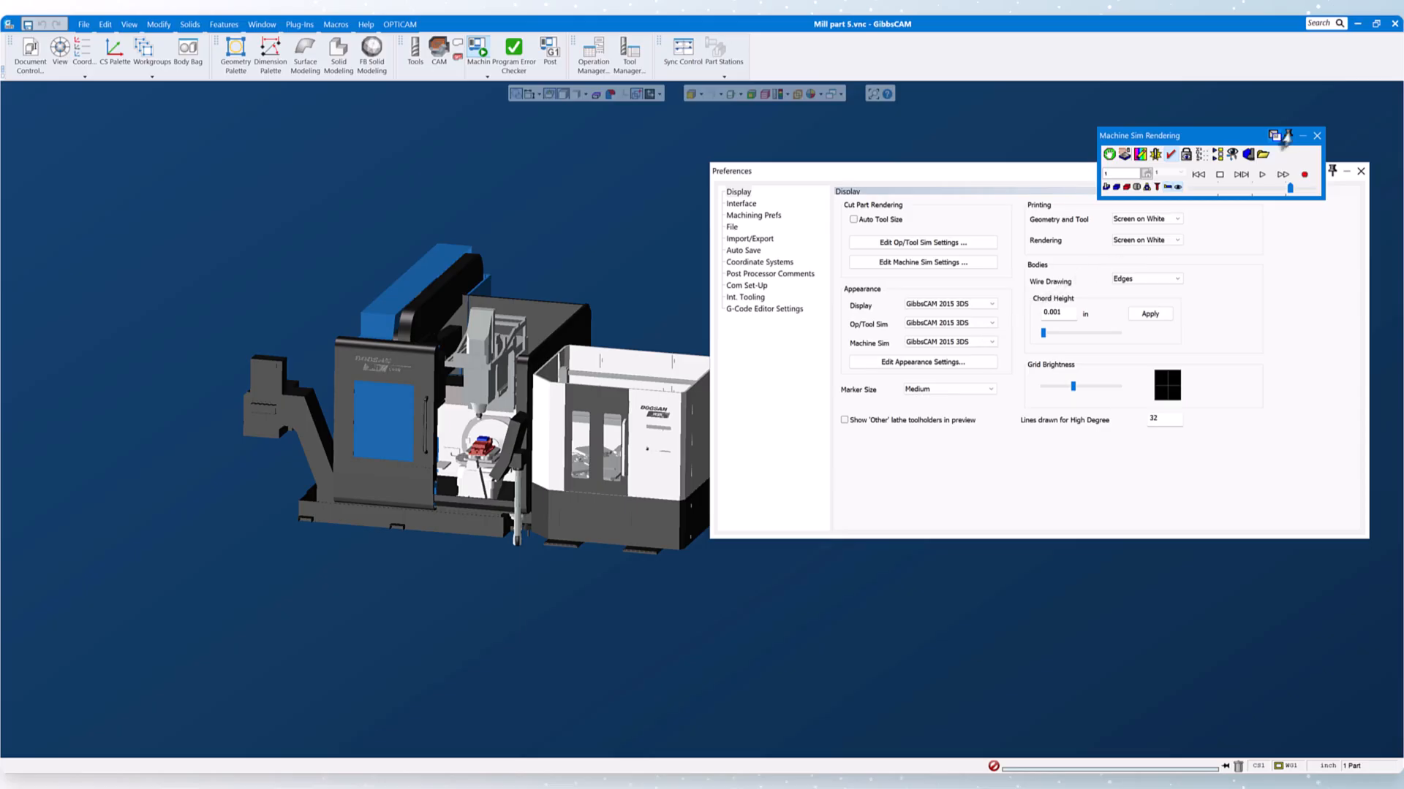
left_click(1316, 136)
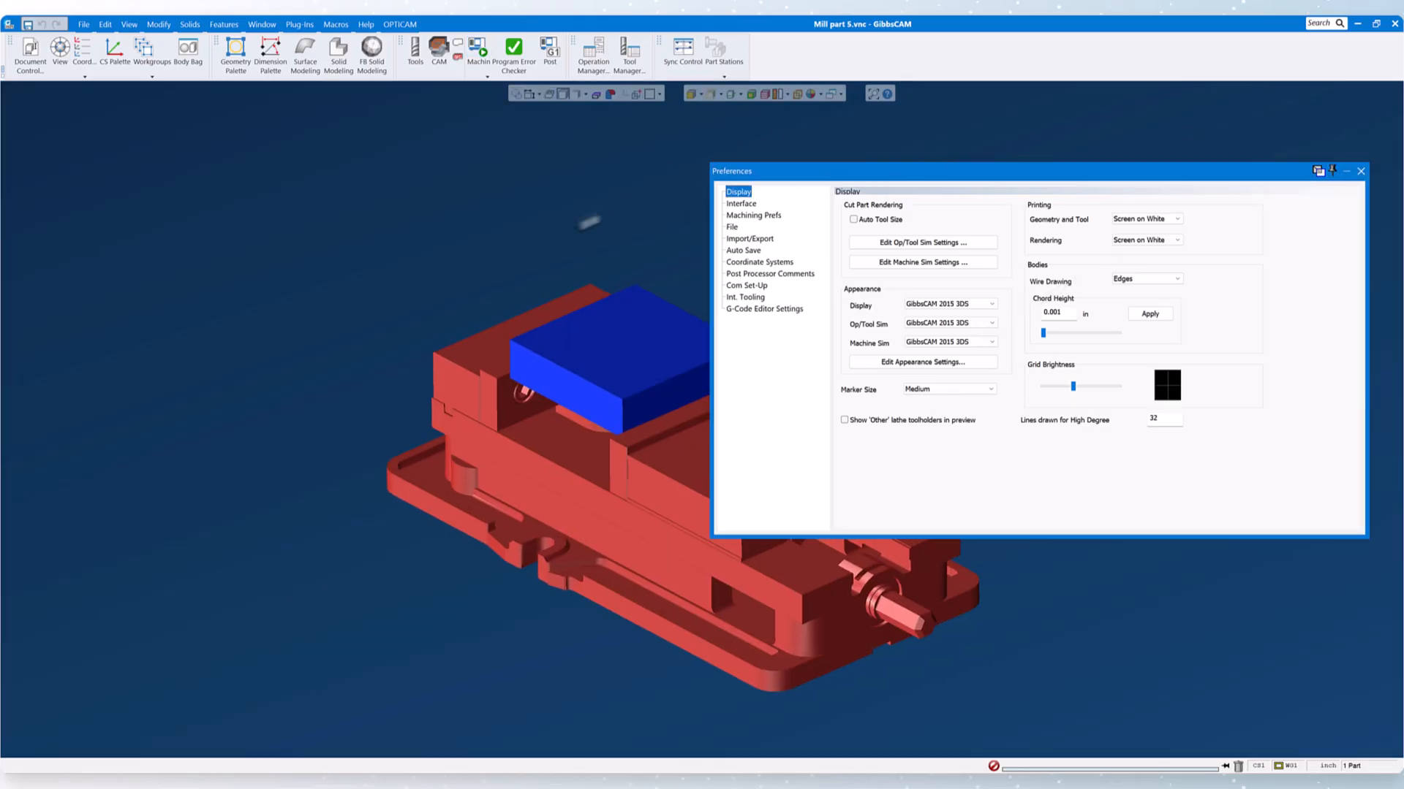
- Duplicate the GibbsCAM 2015 3DS appearance configuration, name the copy "TIM 3" and close the appearance settings
middle_click_drag(616, 208, 515, 228)
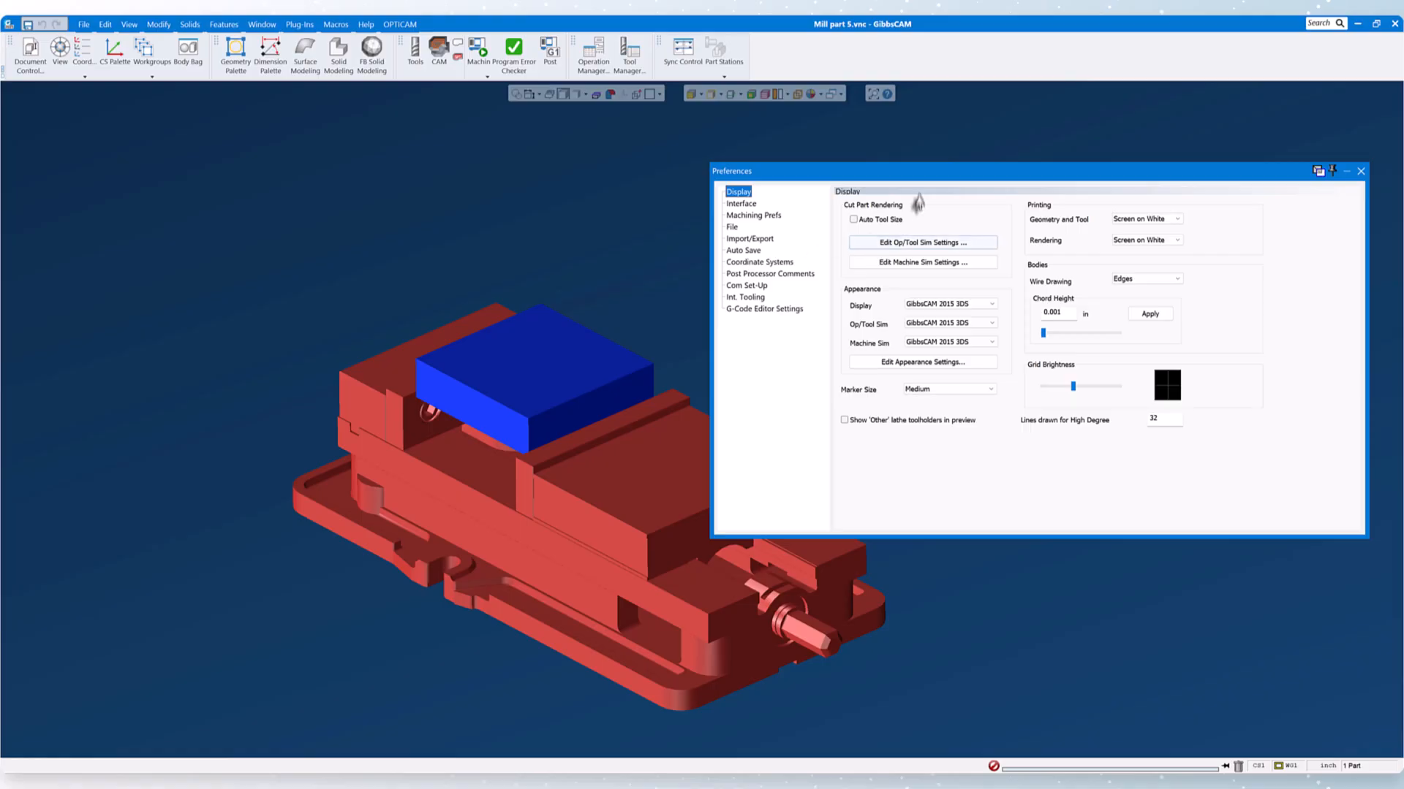
left_click_drag(920, 171, 931, 133)
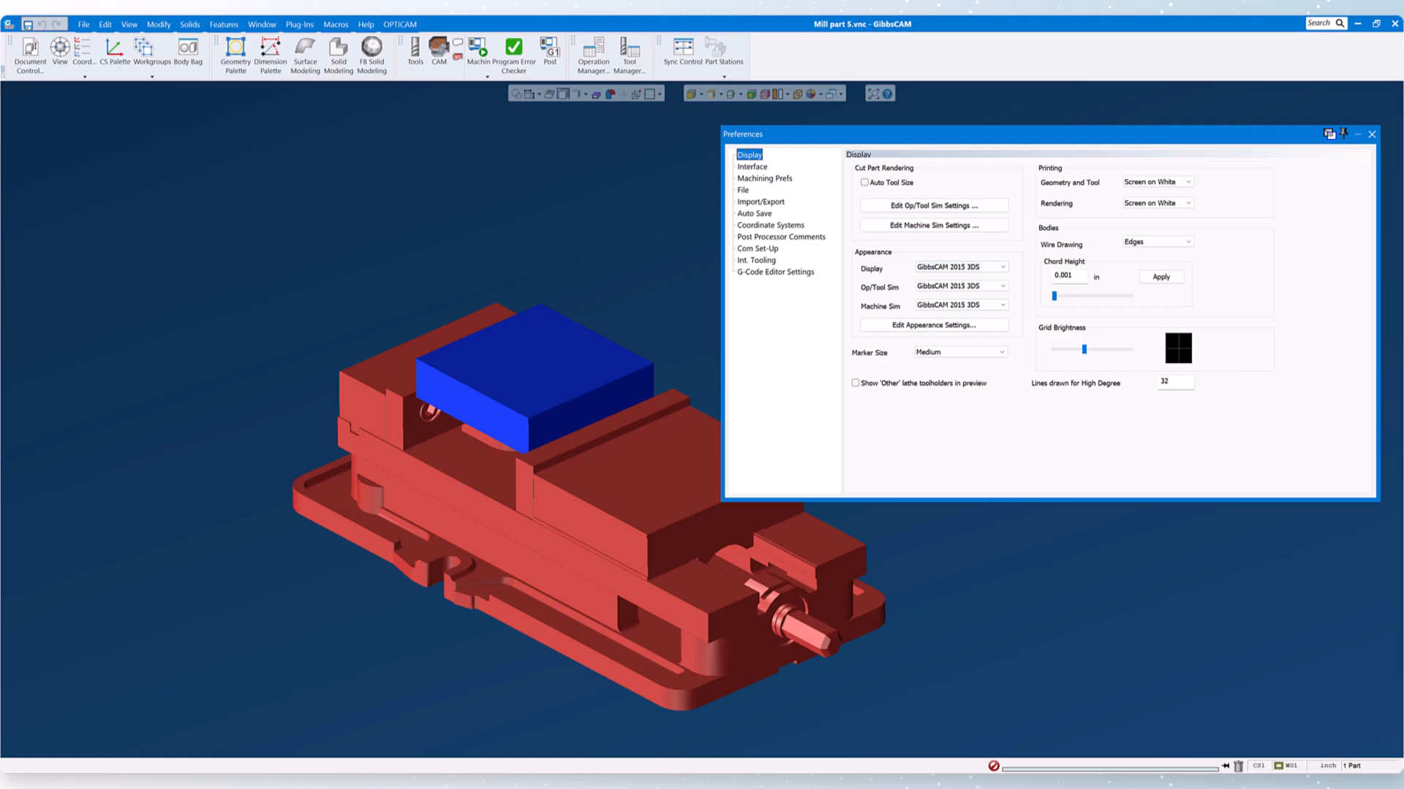
left_click(933, 327)
left_click(932, 326)
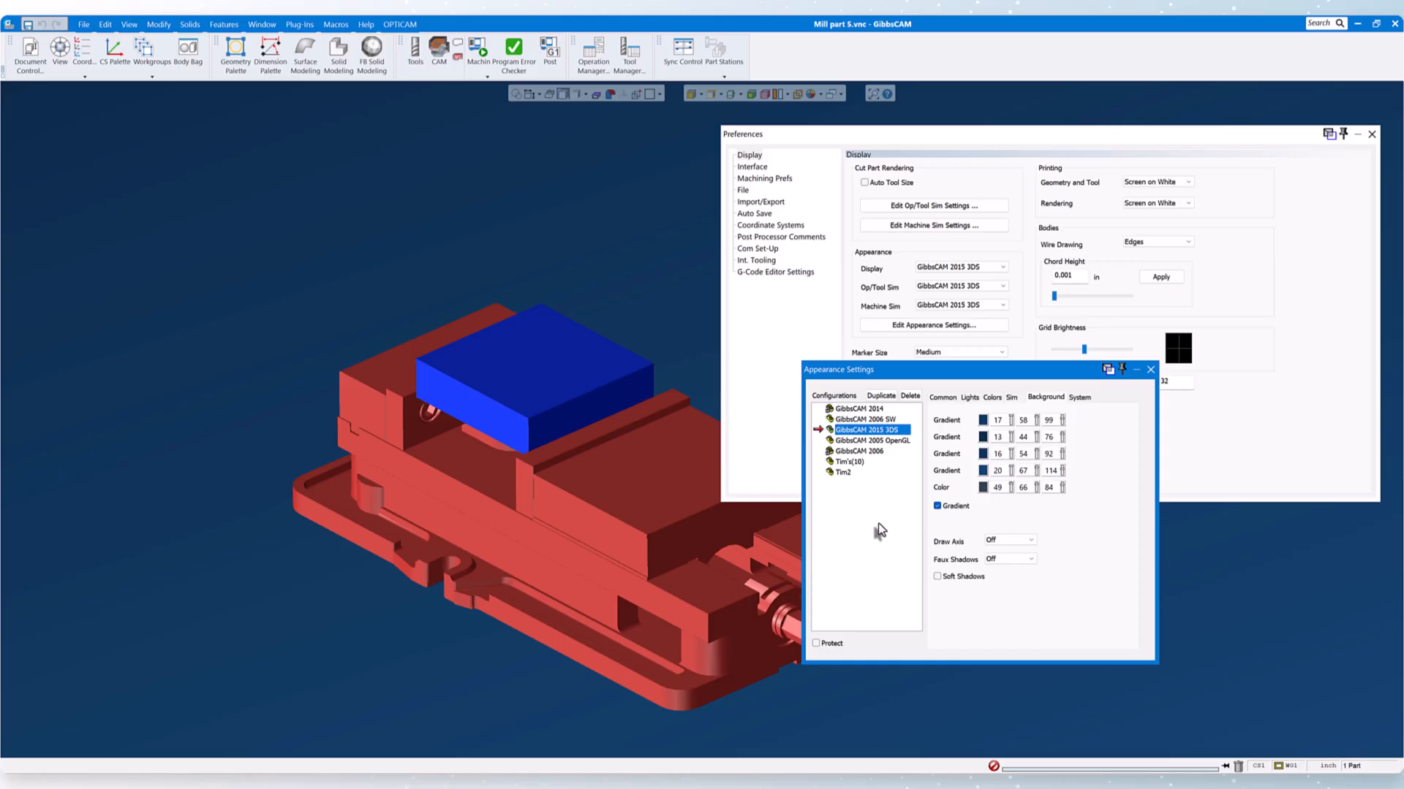
left_click_drag(935, 370, 925, 394)
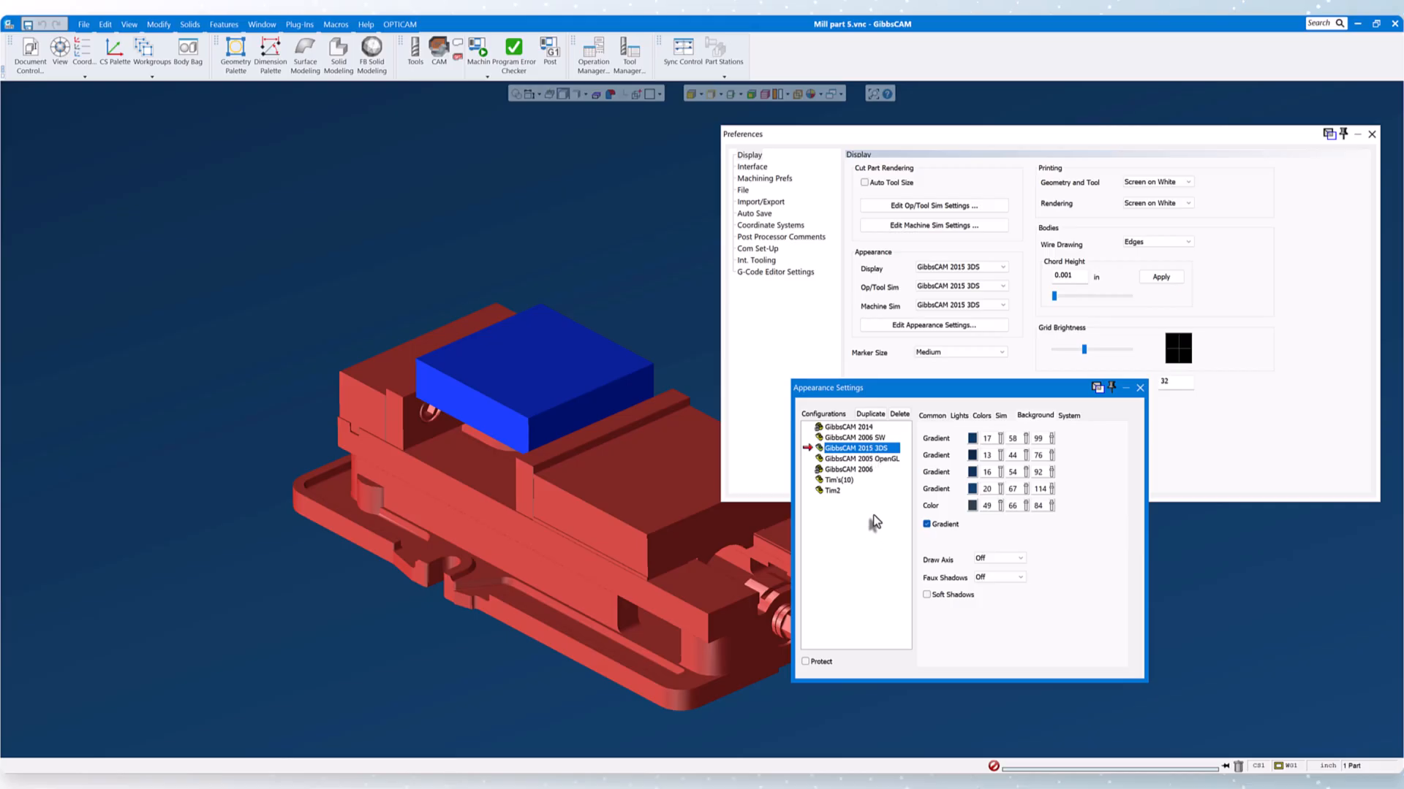
left_click(872, 414)
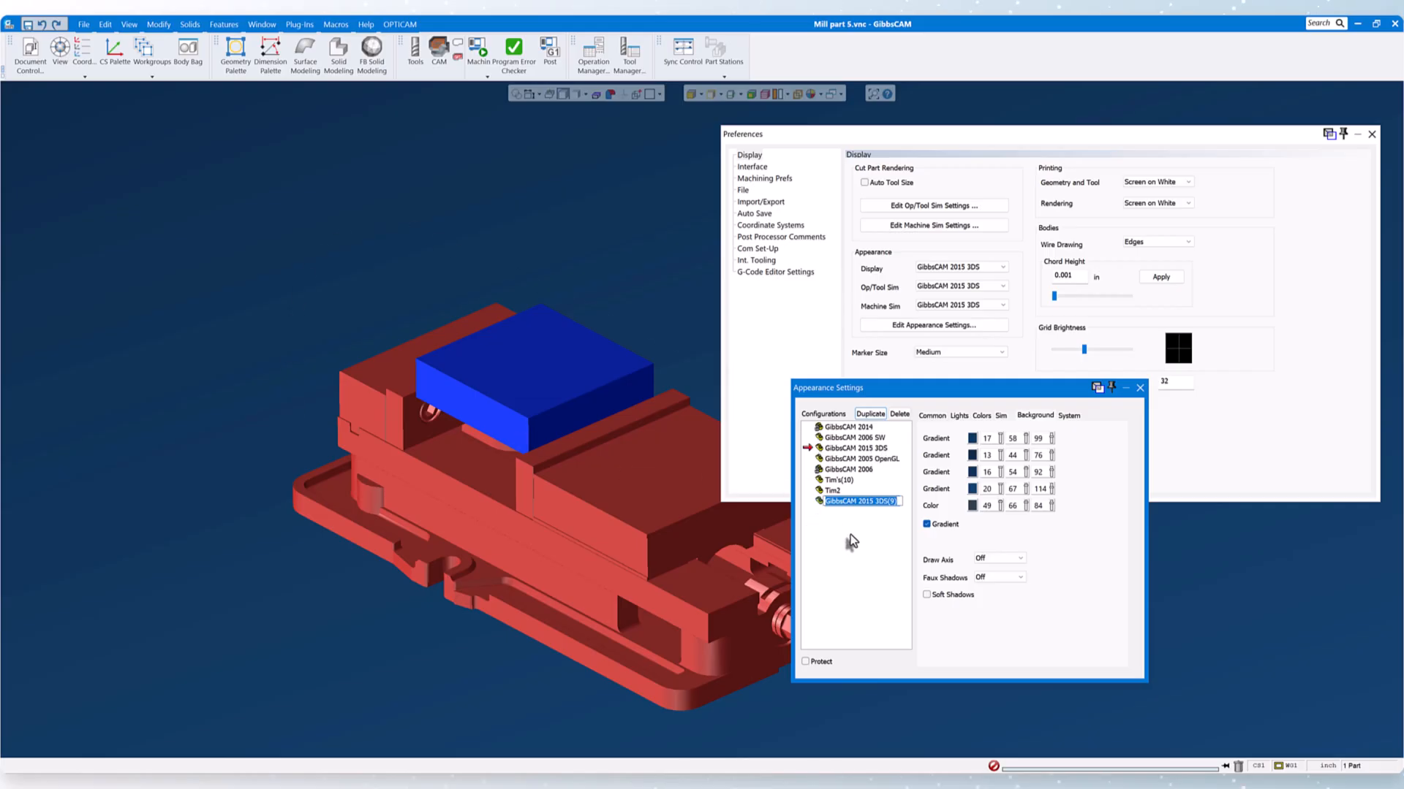
type("TIM 3")
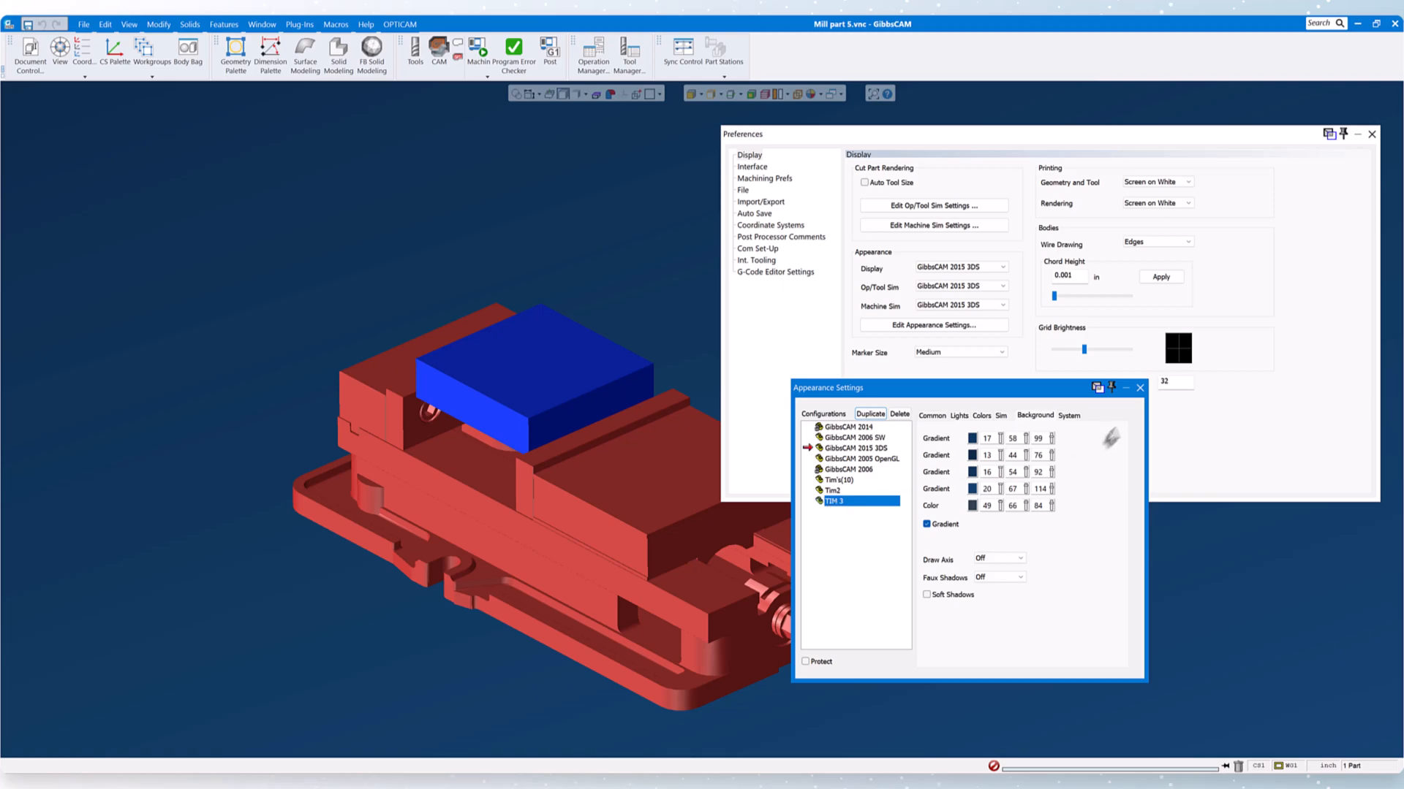
left_click(1140, 389)
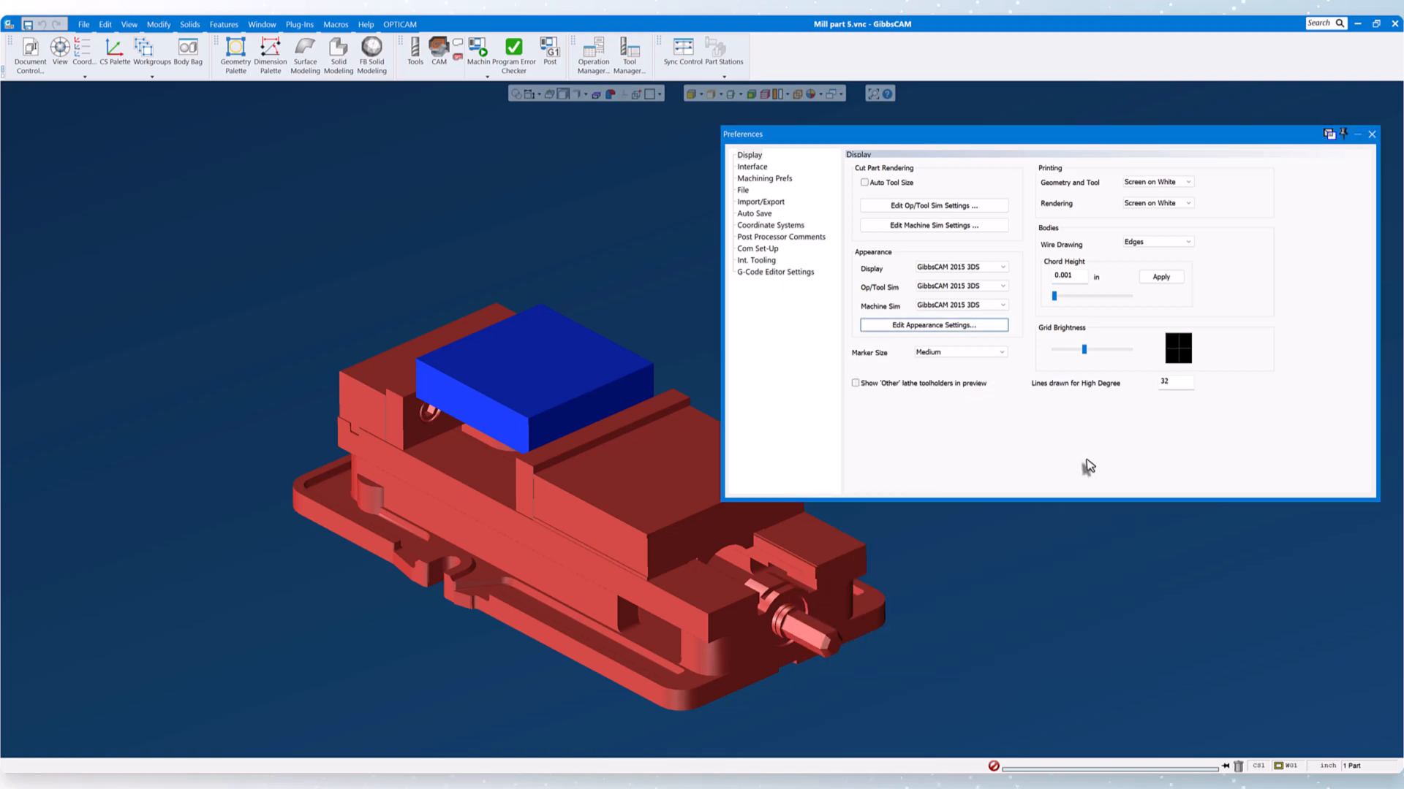
- Assign the TIM 3 configuration to the Display appearance and reopen the appearance settings, placed clear of the model
left_click(1003, 268)
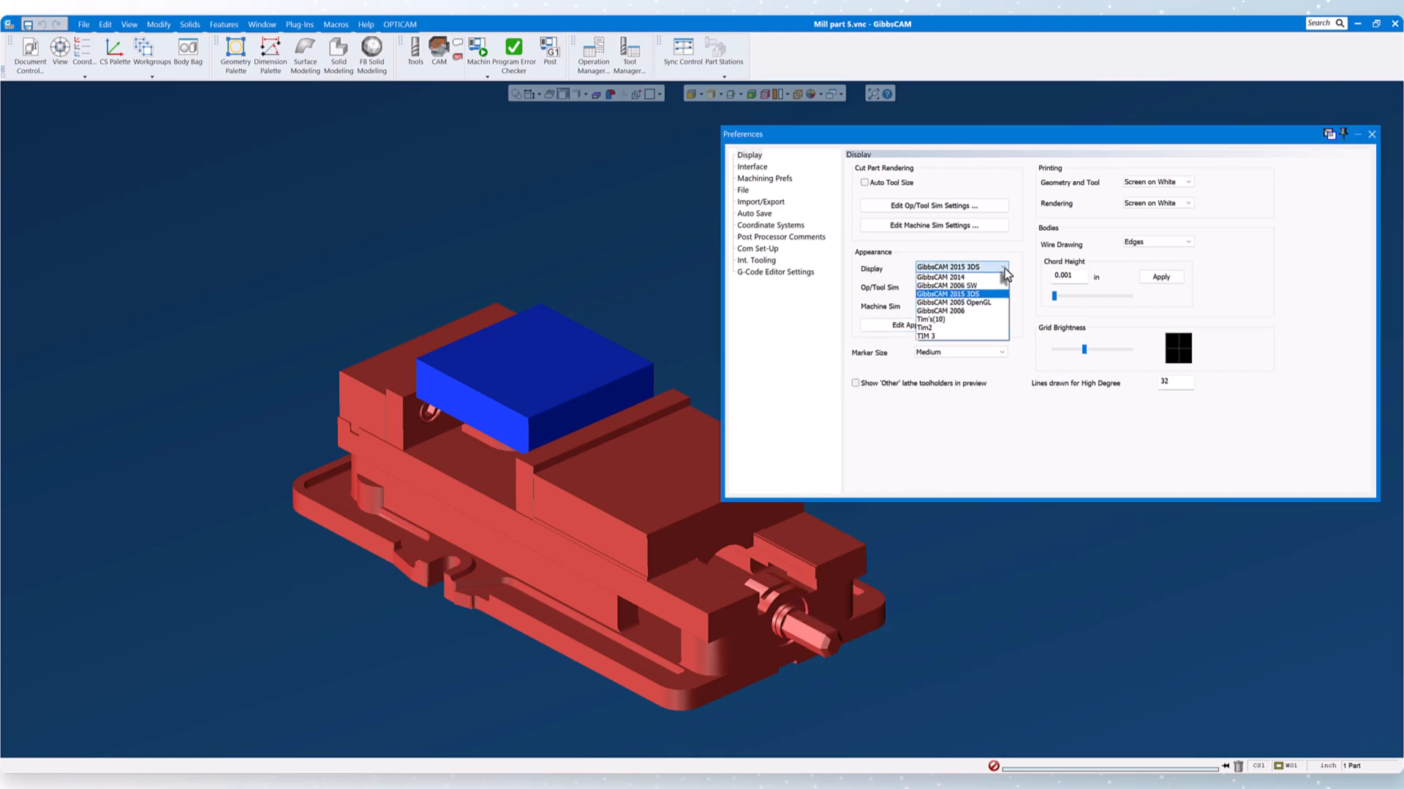
left_click(927, 336)
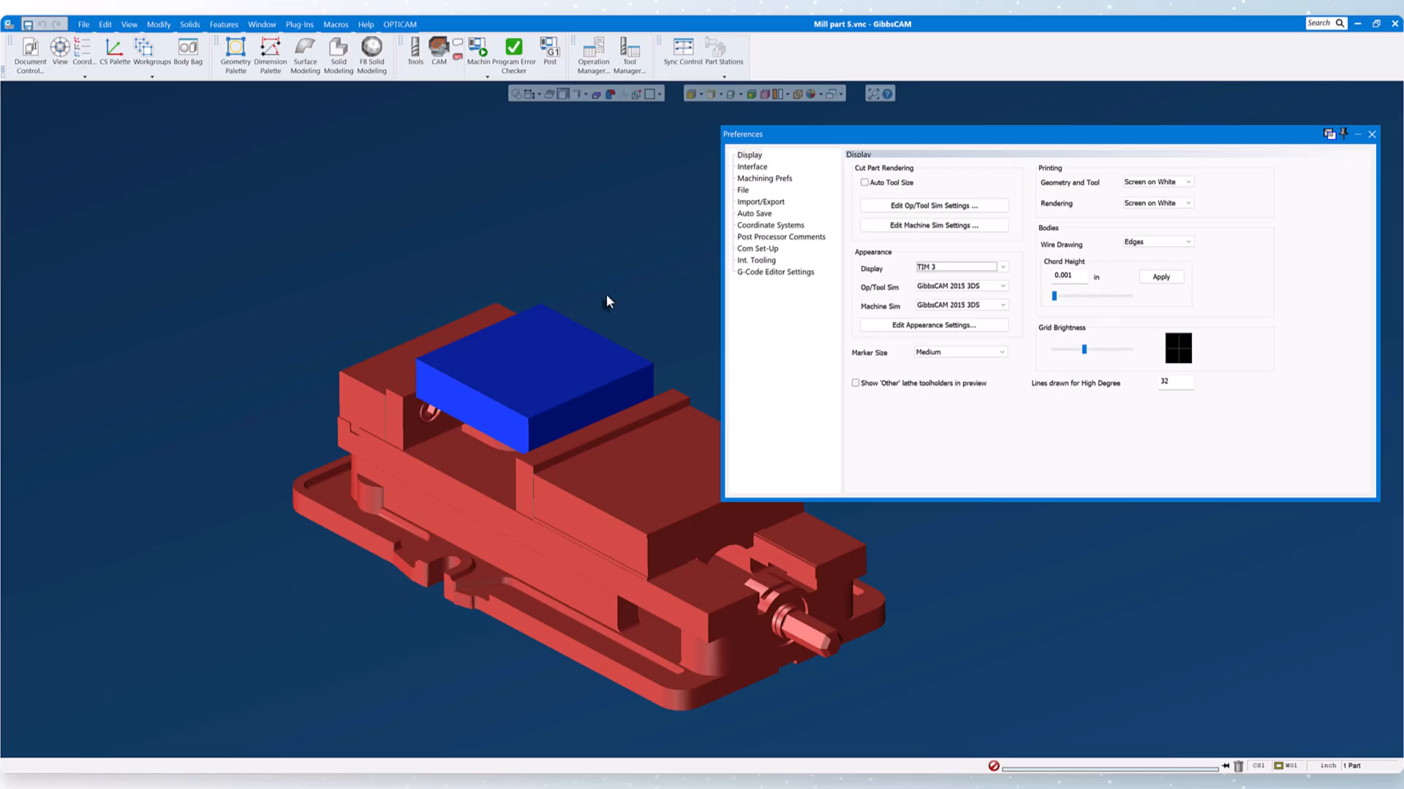
left_click(906, 326)
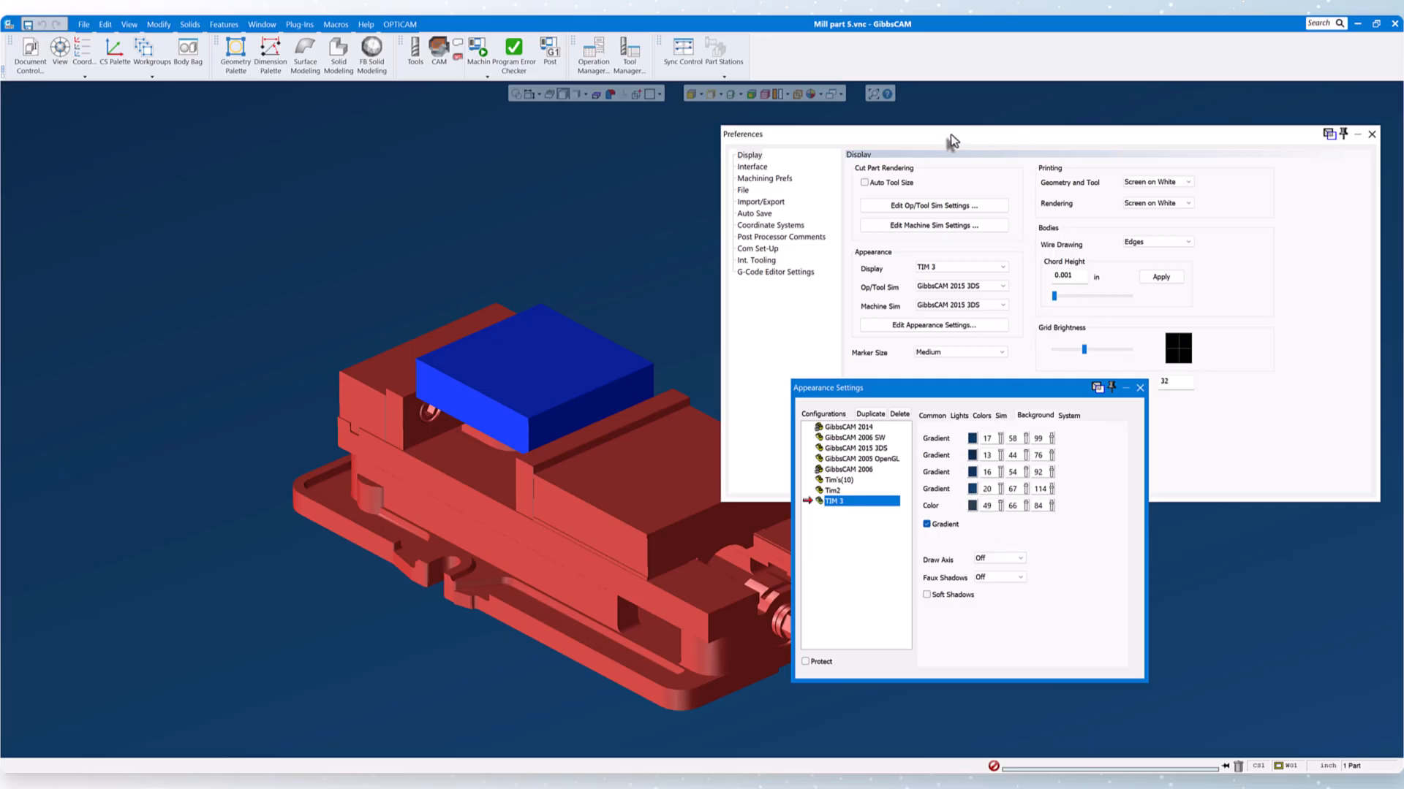
left_click_drag(953, 136, 1403, 234)
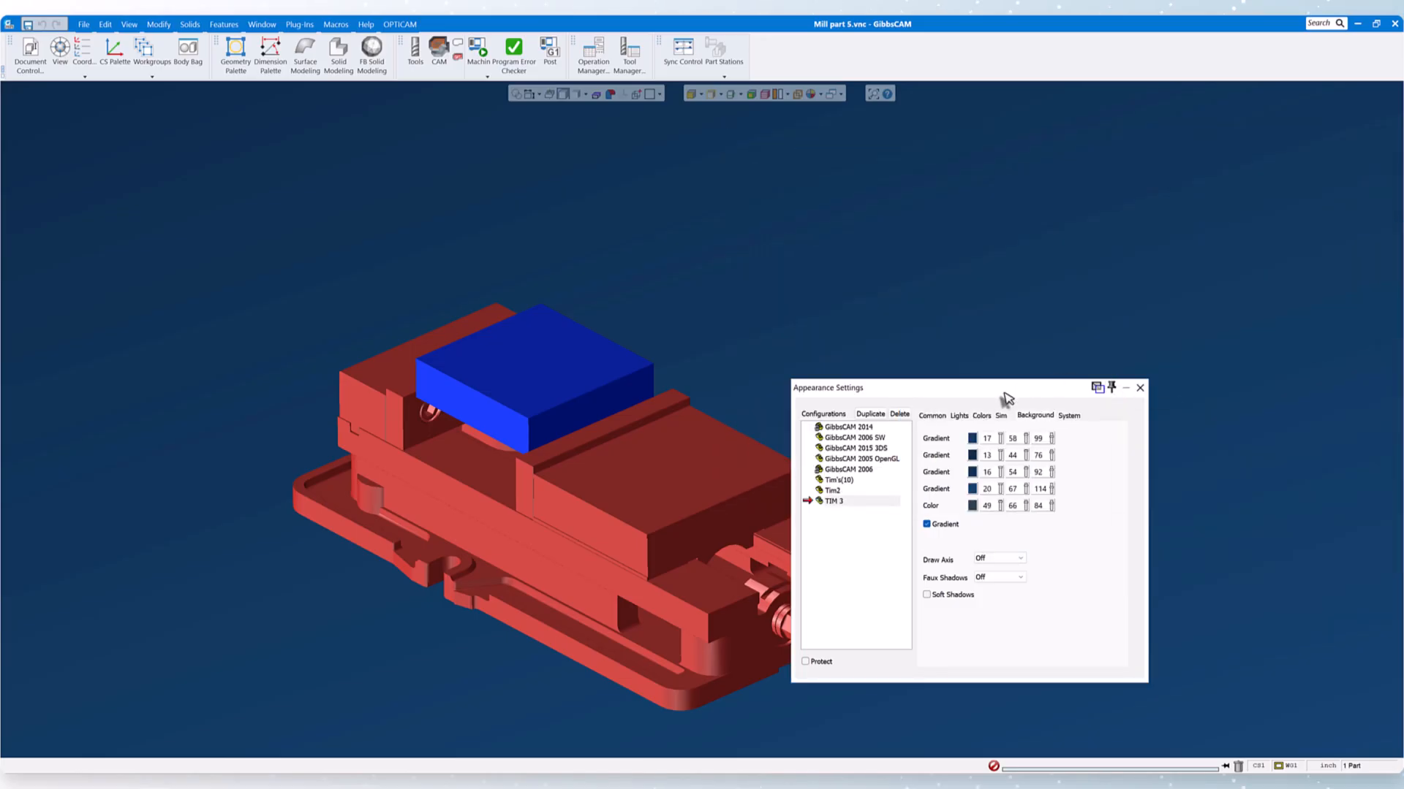
left_click_drag(1008, 395, 1210, 427)
middle_click_drag(977, 304, 932, 266)
left_click_drag(1151, 418, 1081, 387)
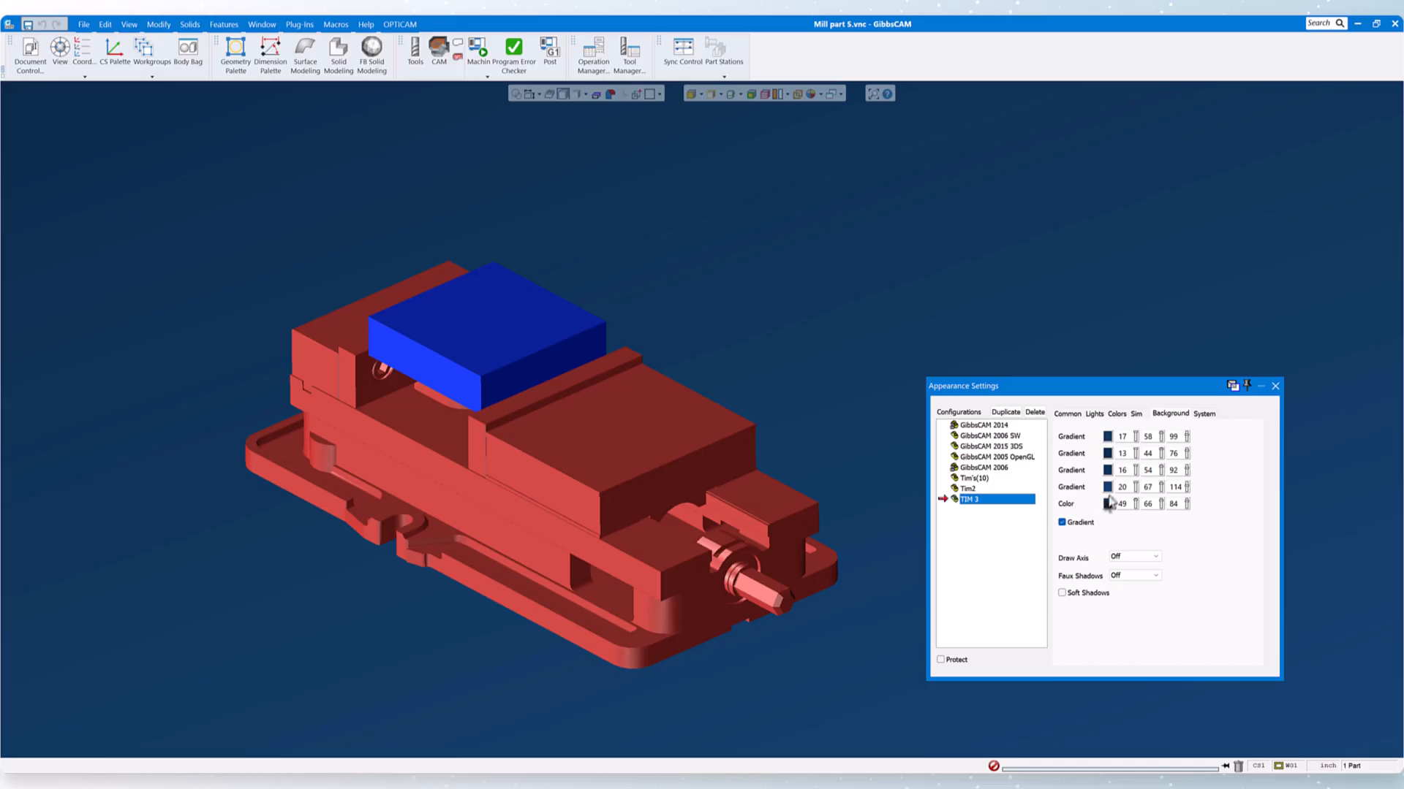
- Set TIM 3's four background gradient colours, in order, to blue (0, 170, 255), purple (206, 0, 255), lime (173, 255, 0) and grey (173, 170, 173)
left_click(1061, 522)
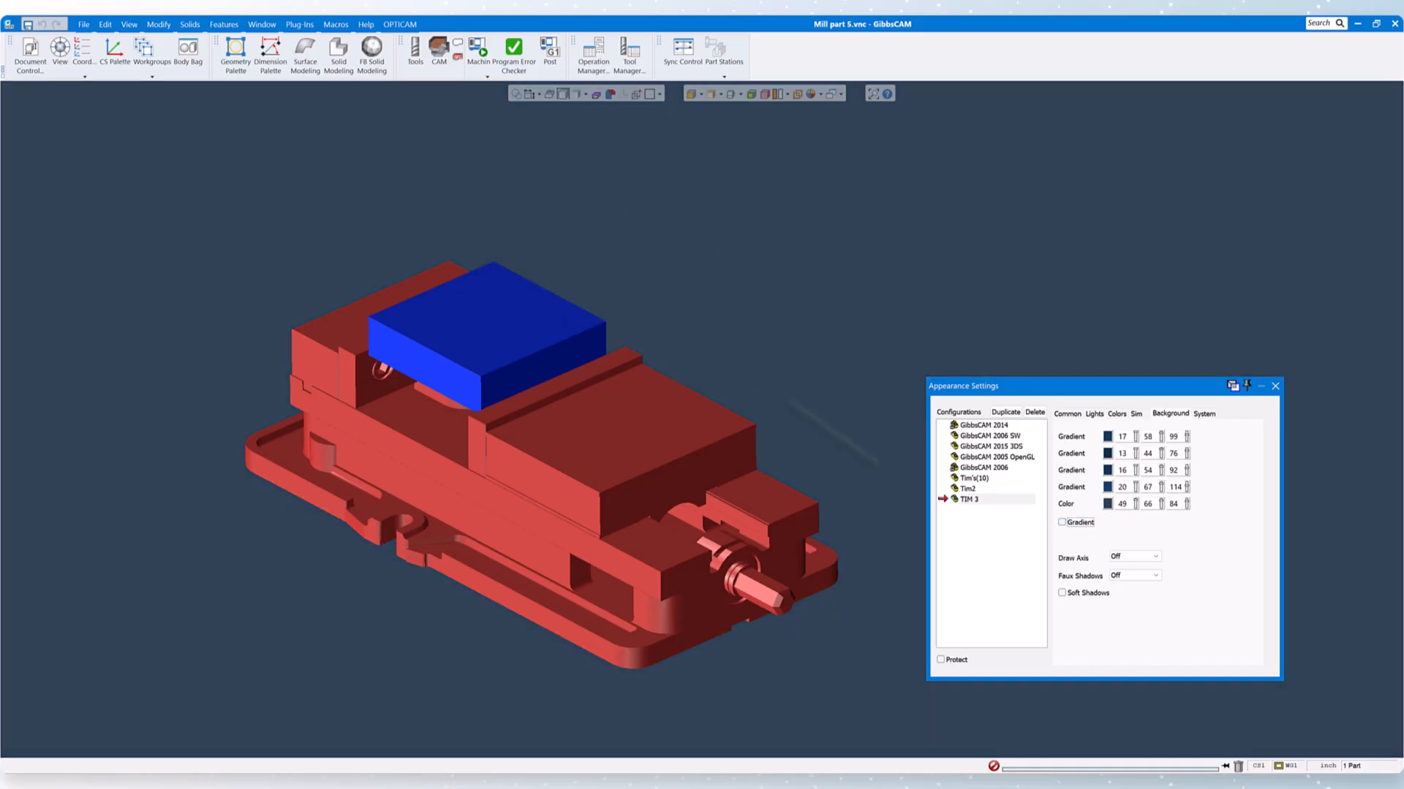
left_click(1062, 522)
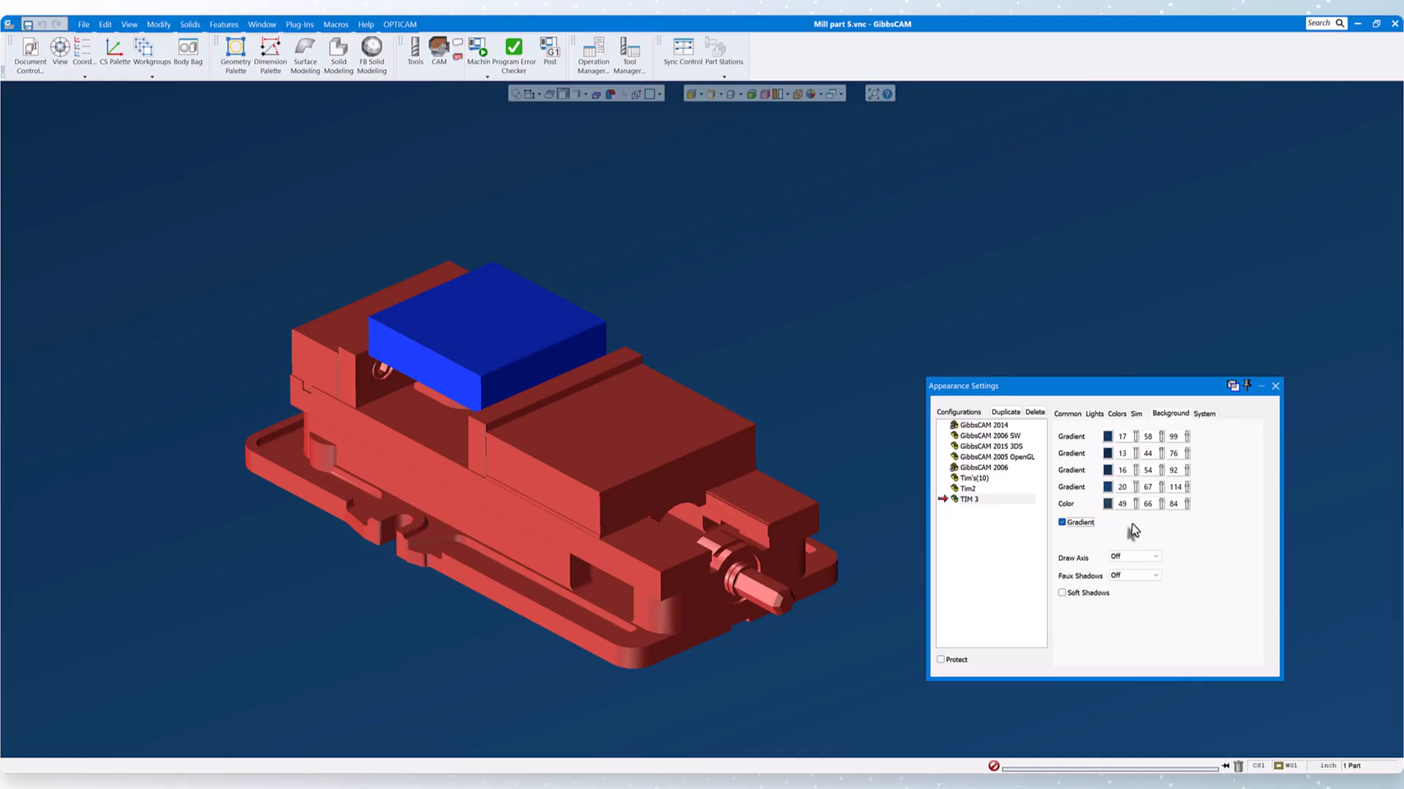
left_click(1108, 437)
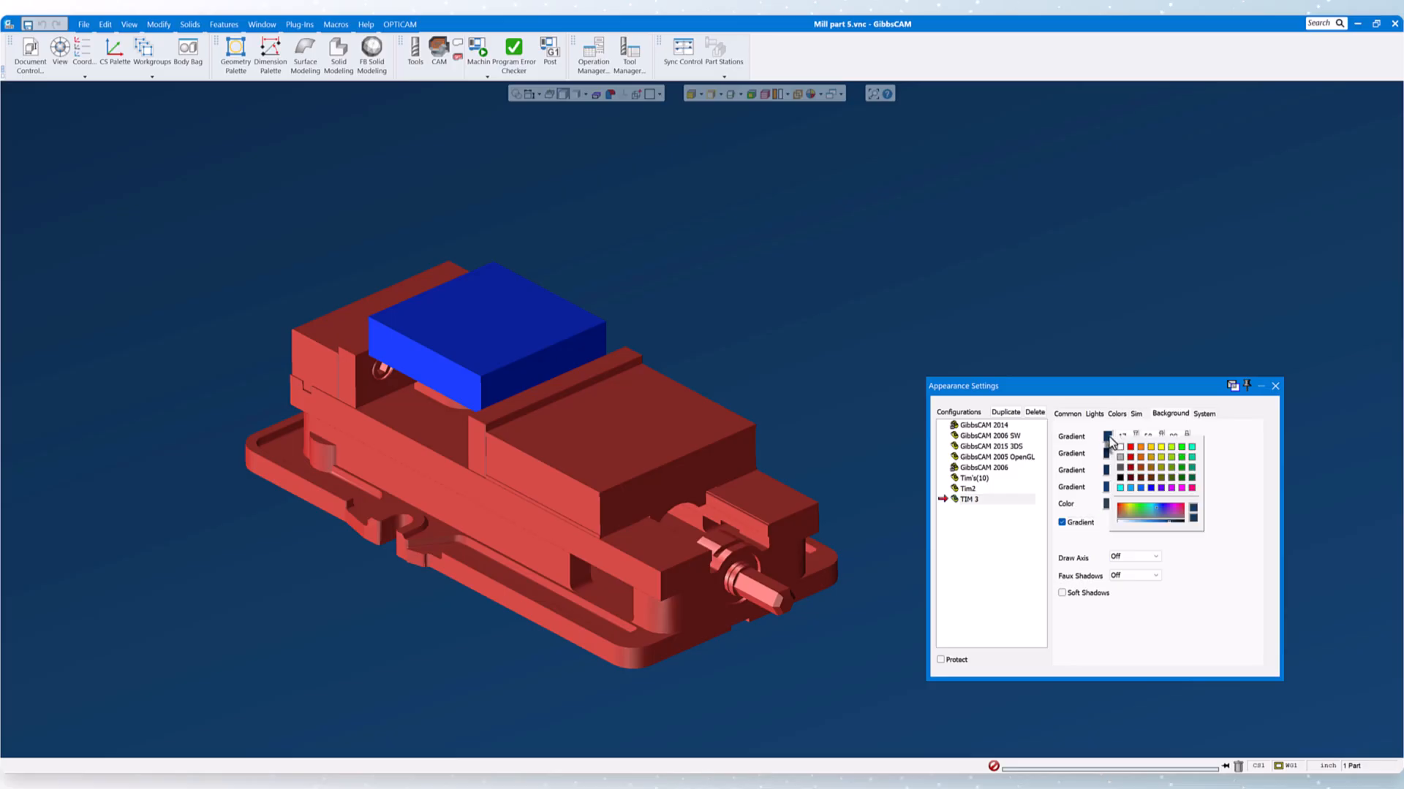
left_click(1129, 488)
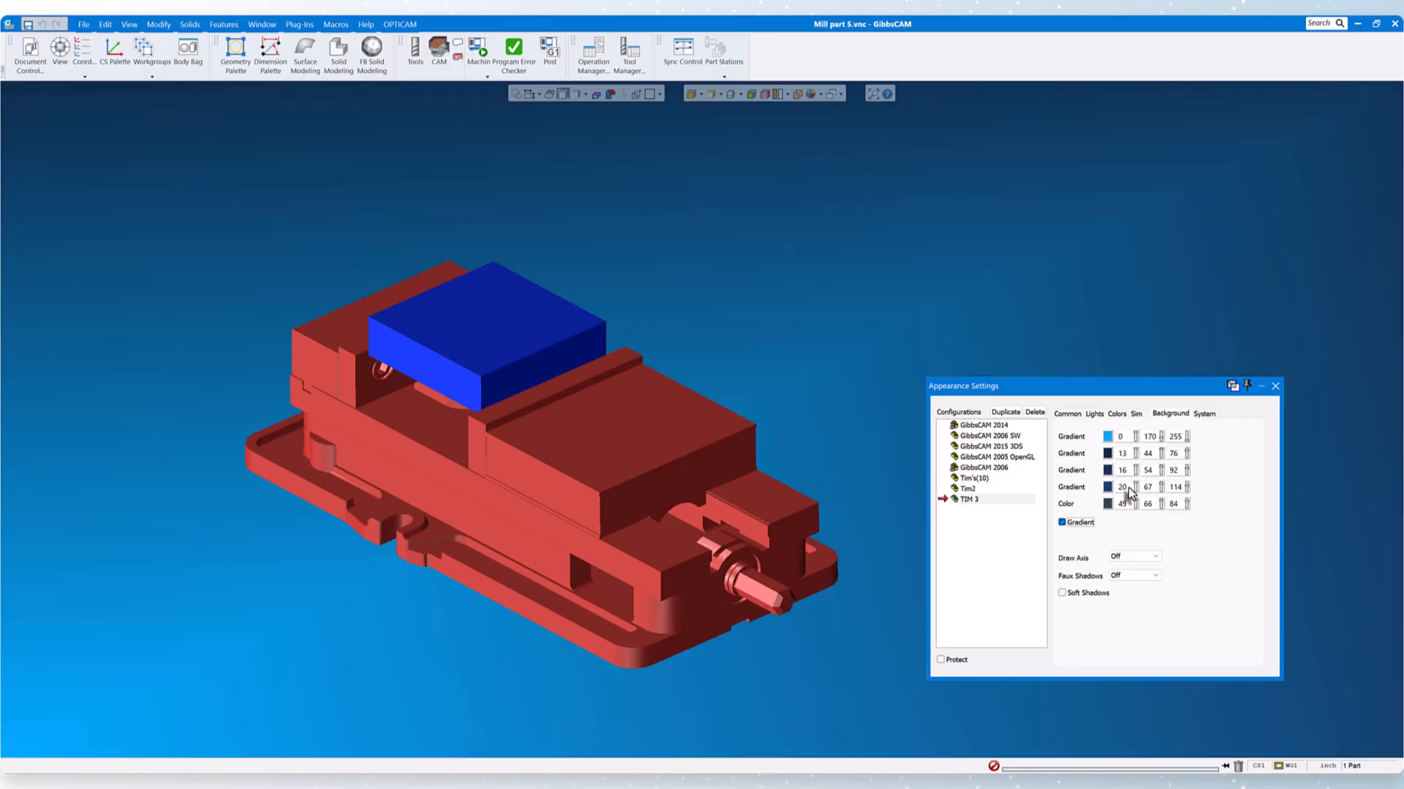
left_click(1107, 454)
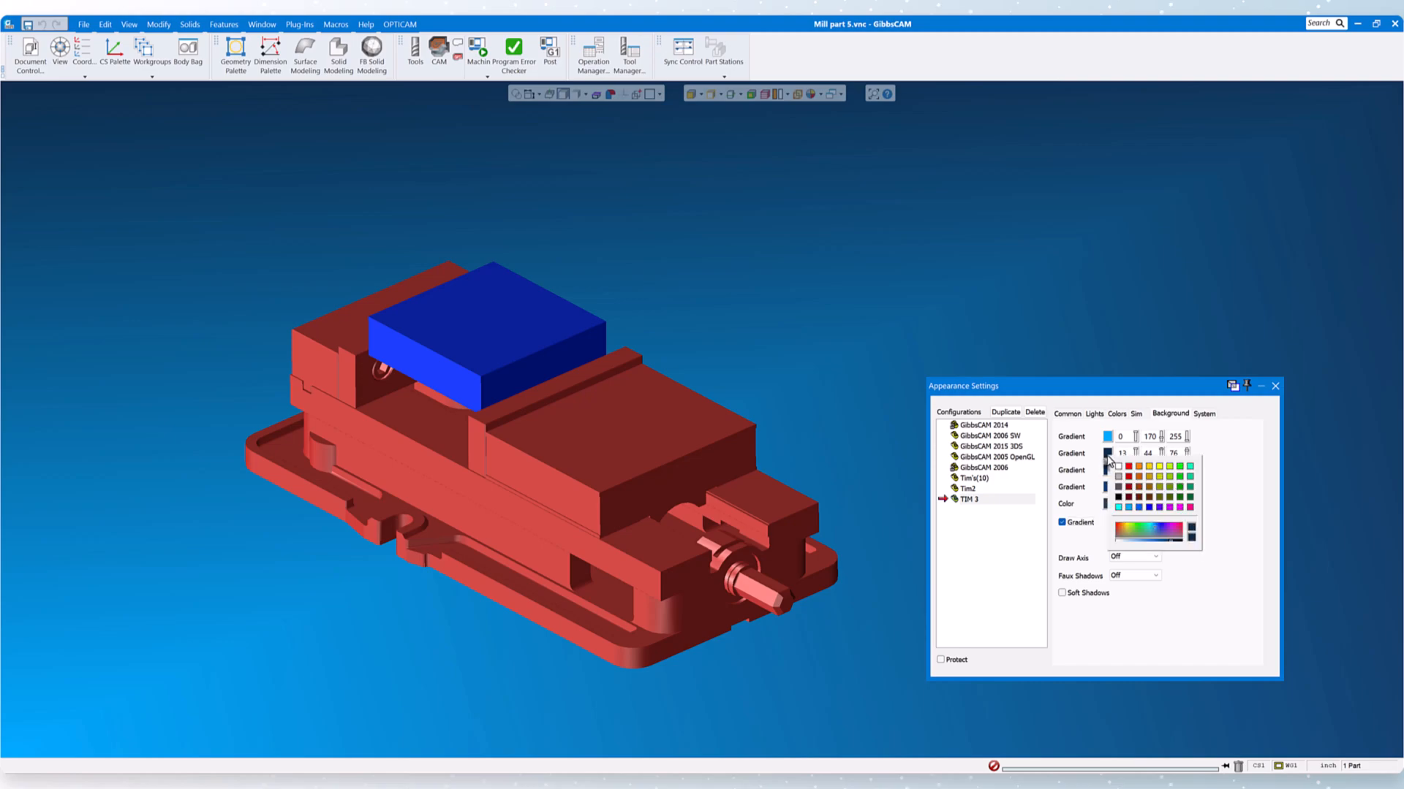
left_click(1168, 508)
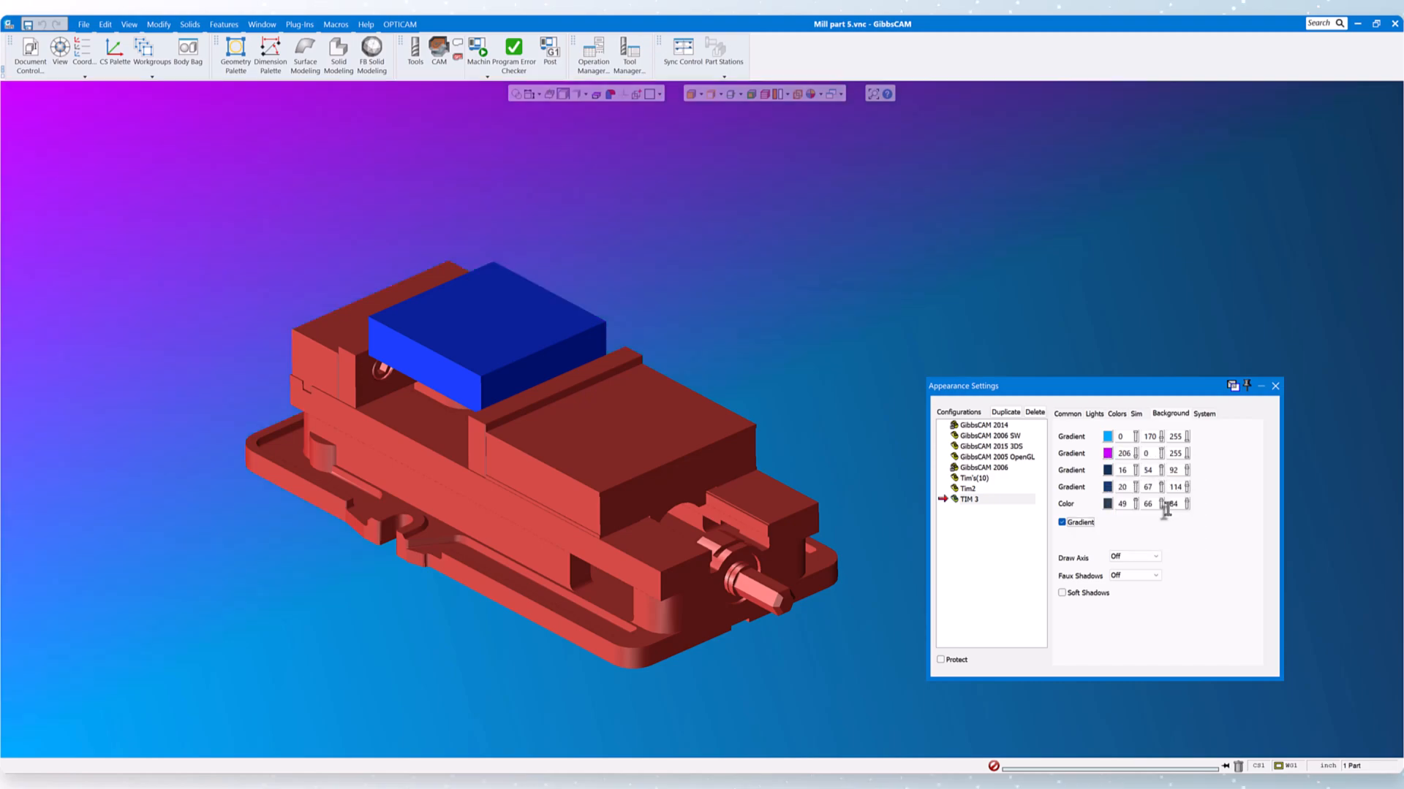
left_click(1107, 471)
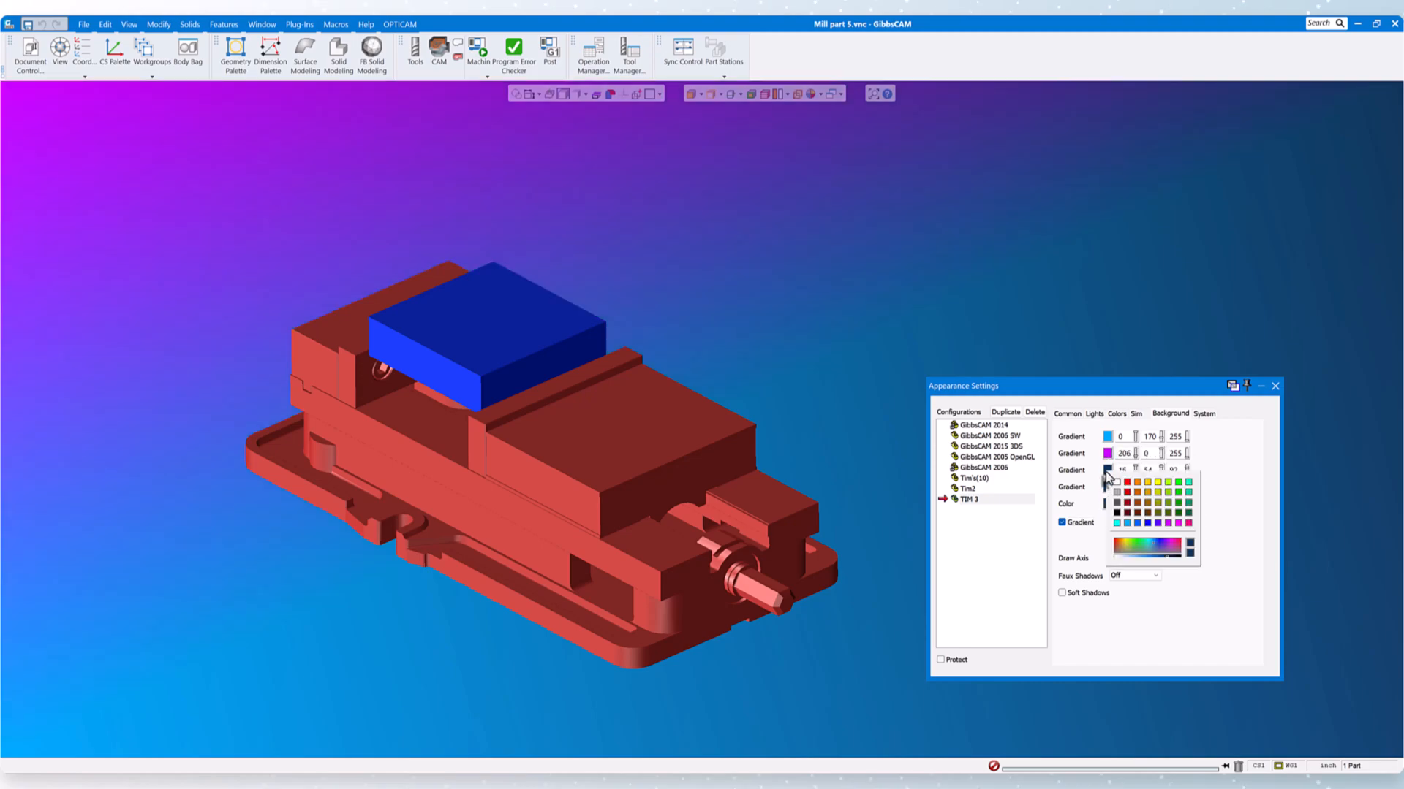
left_click(1167, 484)
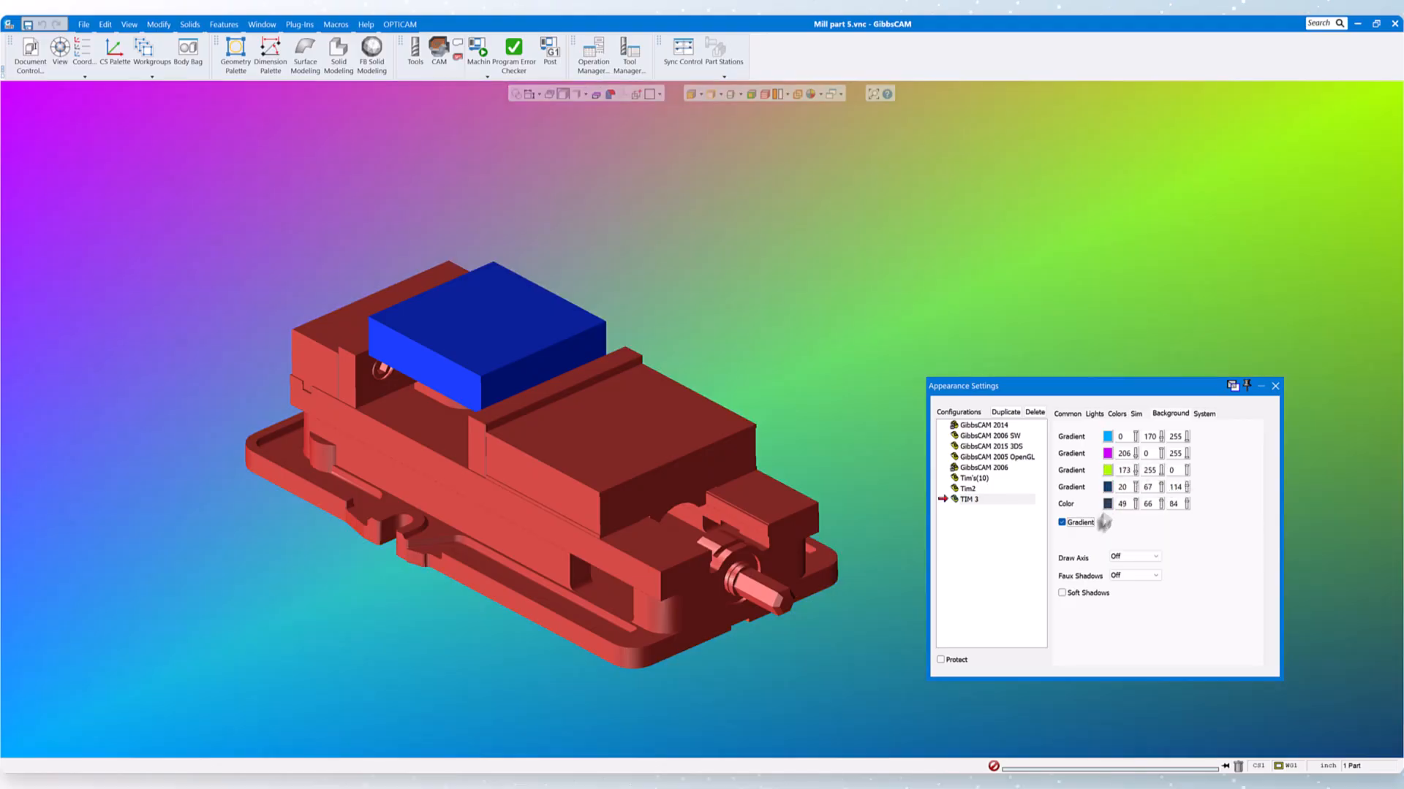
left_click(1108, 487)
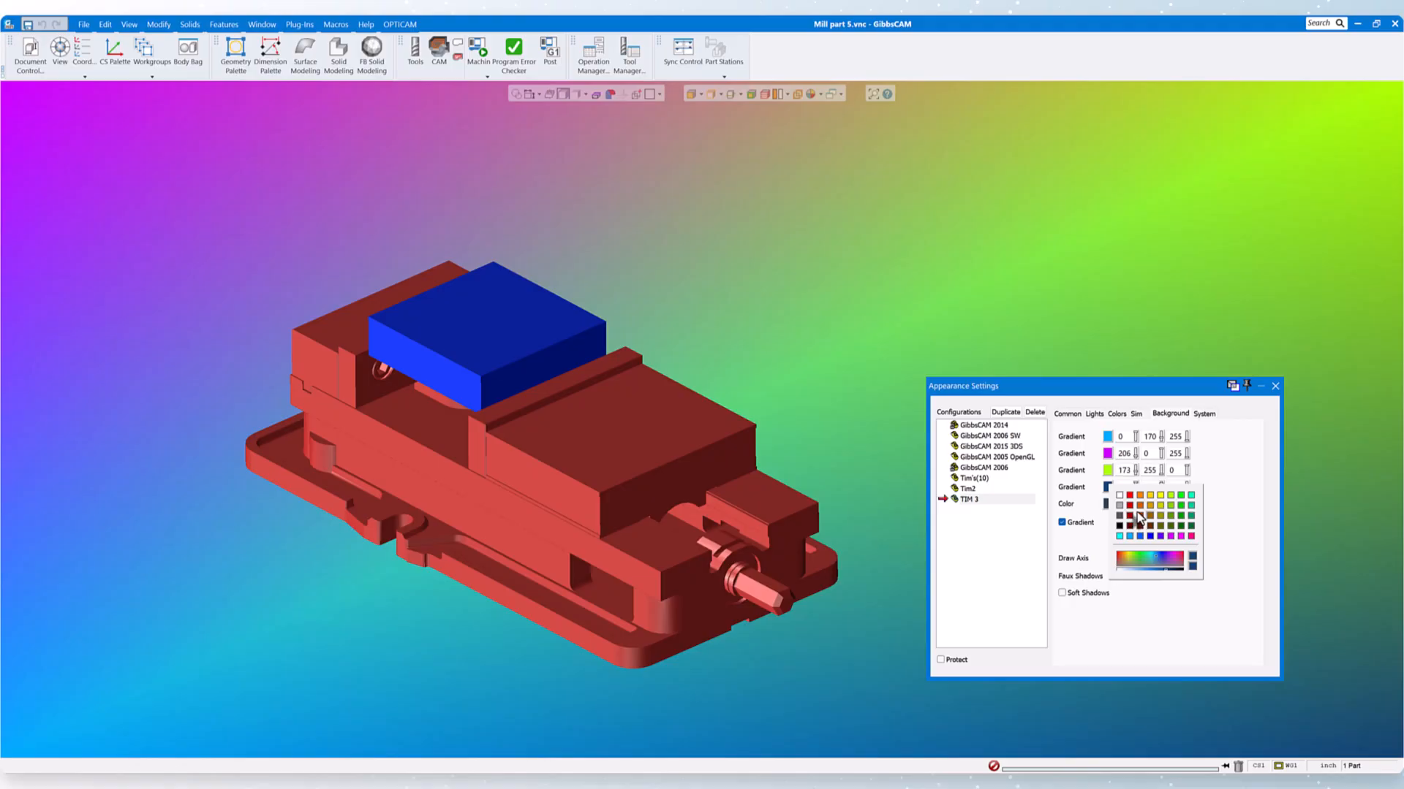
left_click(1119, 505)
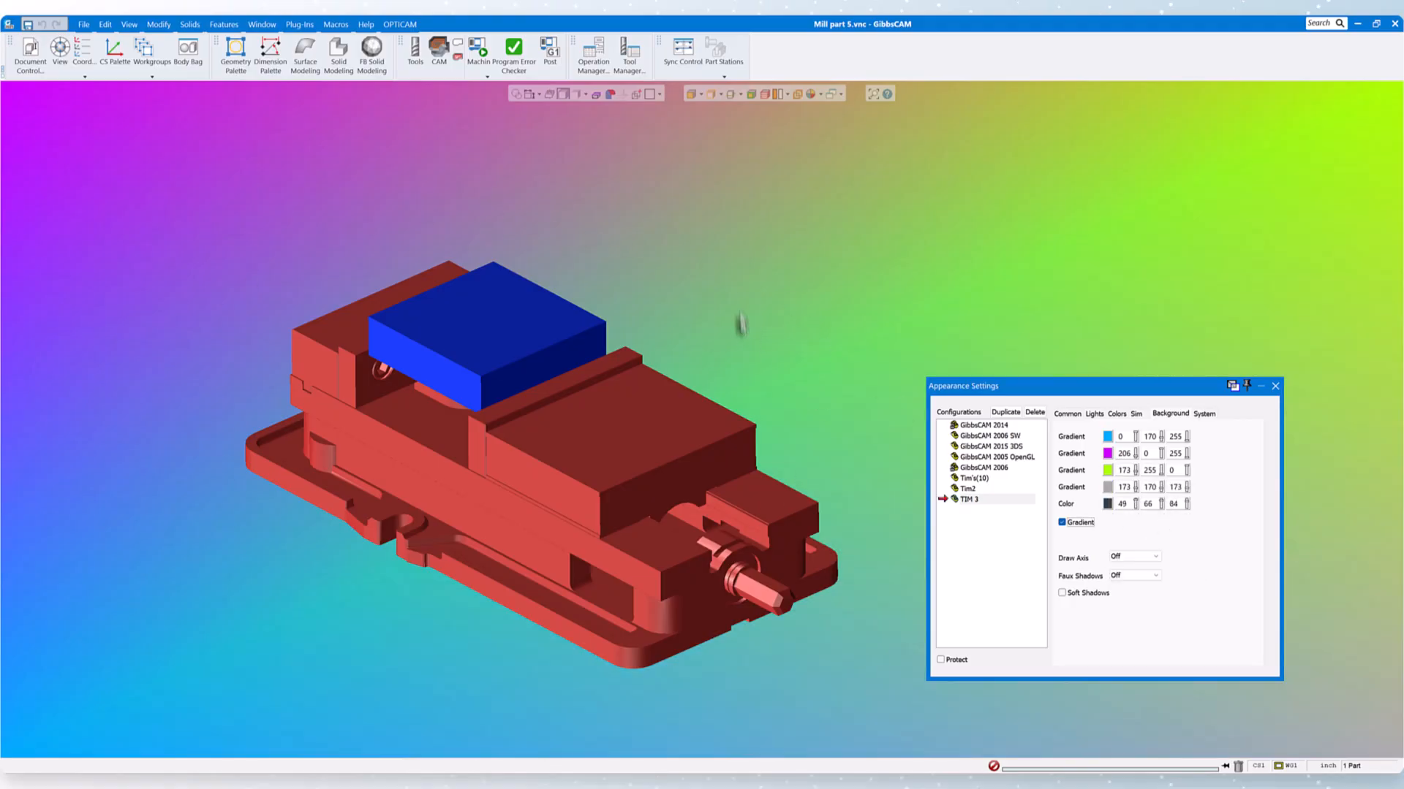
- Turn off the background gradient and set the solid background colour to cyan (0, 255, 255)
left_click(1062, 523)
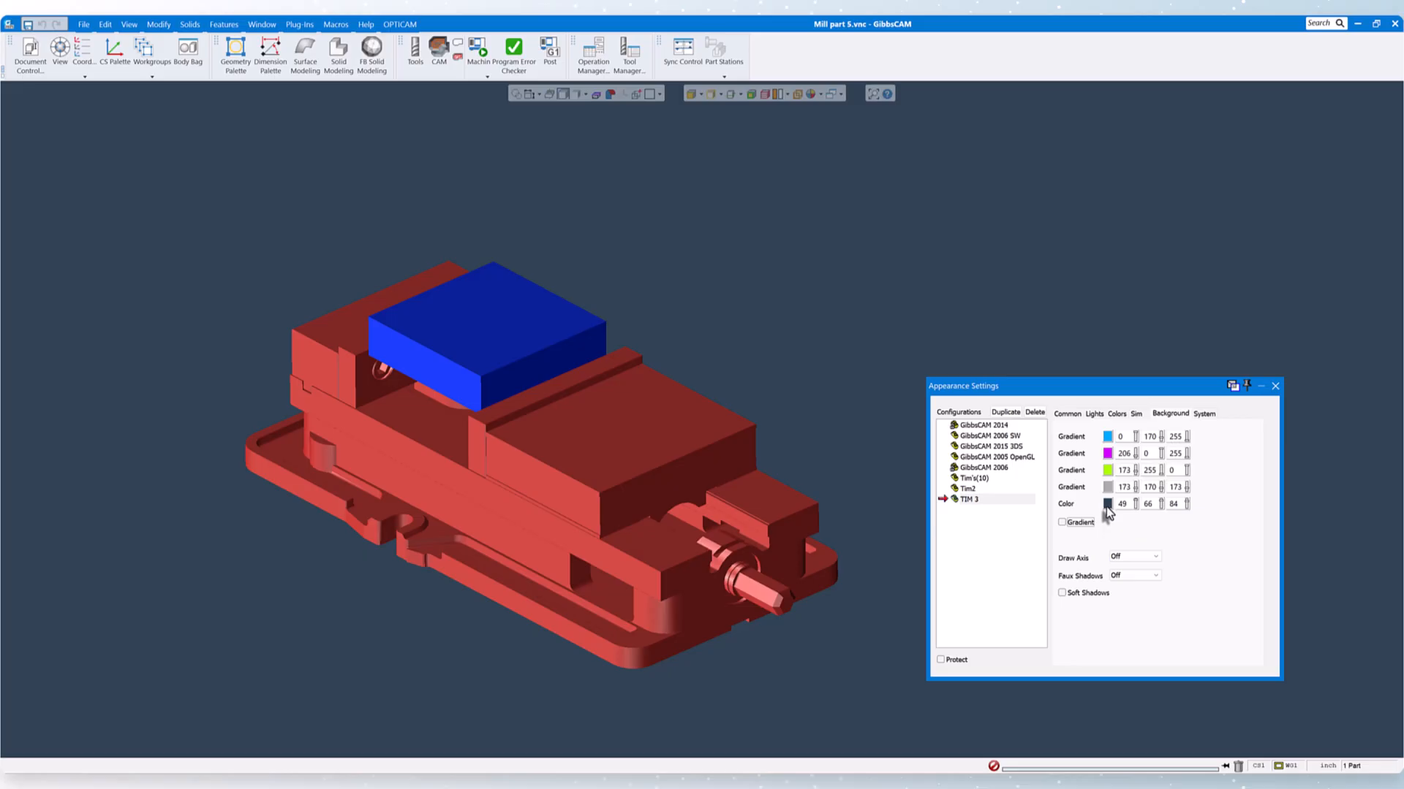
left_click(1107, 504)
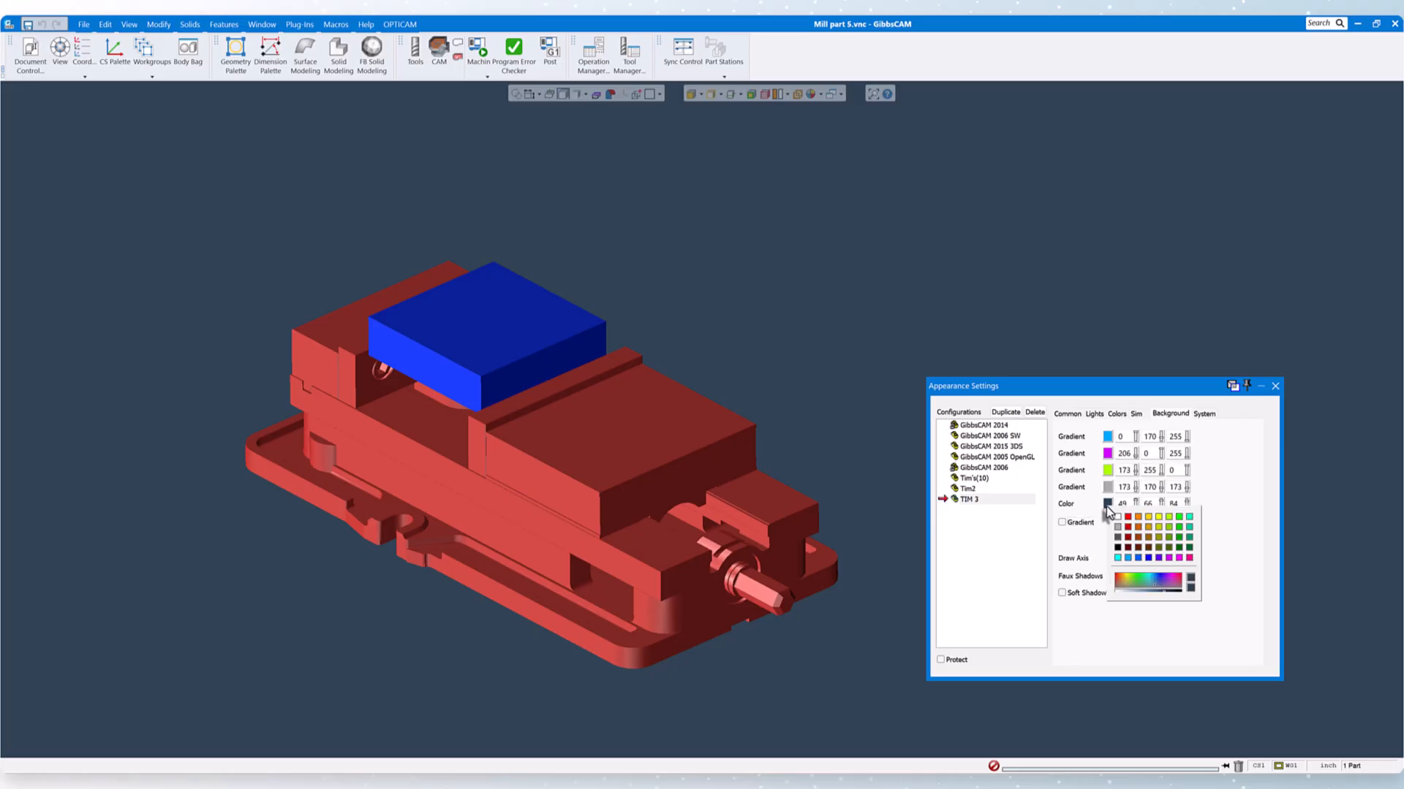
left_click(1117, 558)
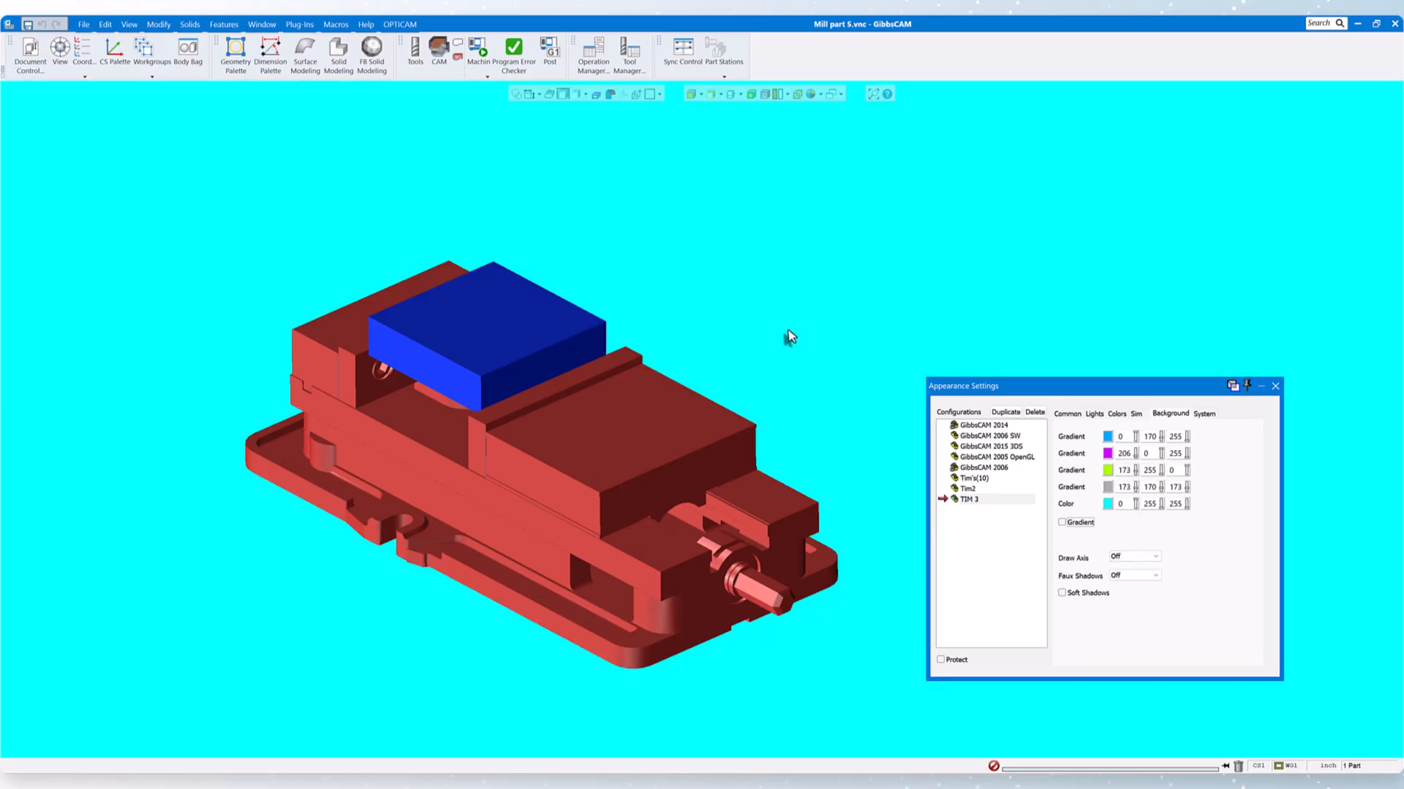
- Try blue (0, 0, 255) and black (0, 0, 0) as TIM 3's solid background colour
left_click(1108, 504)
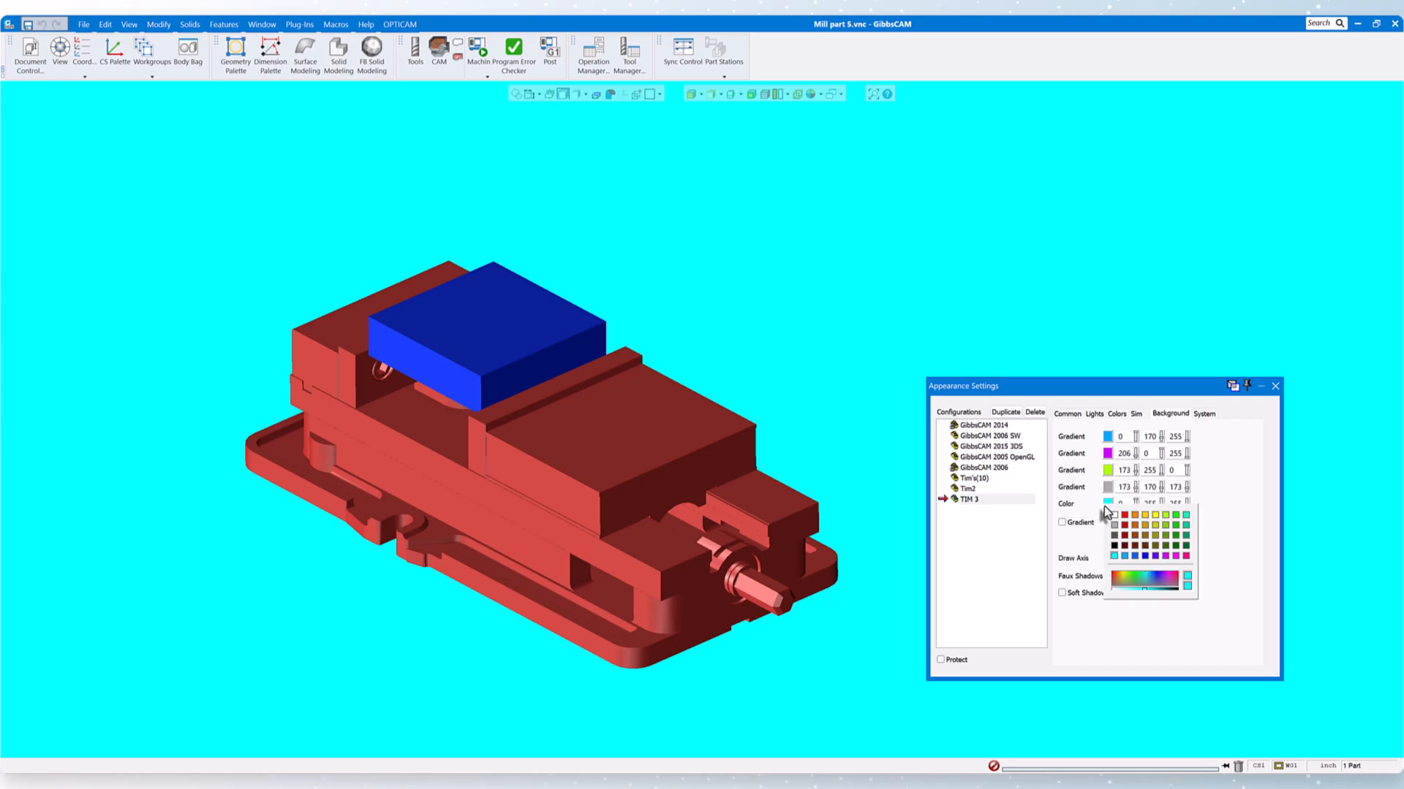
left_click(1144, 557)
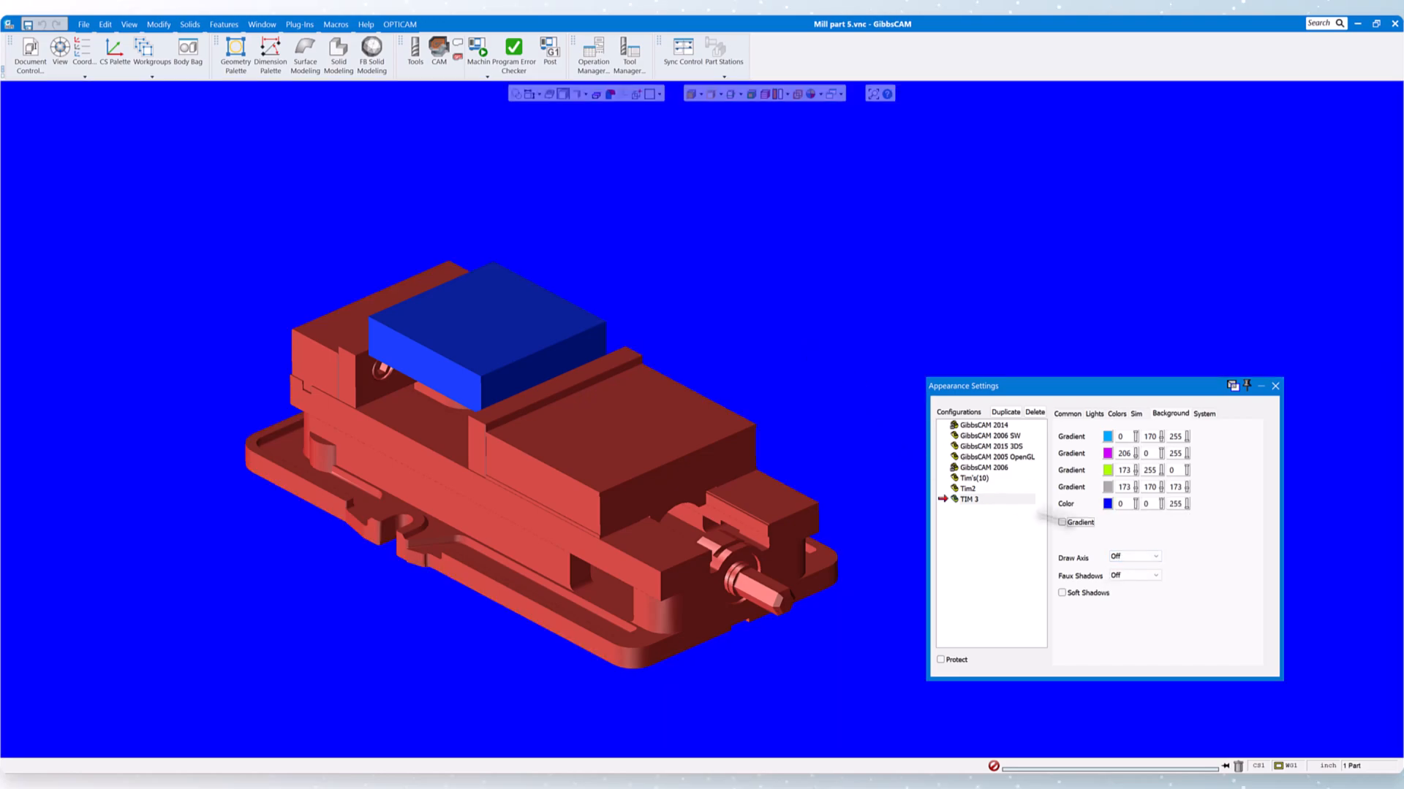
left_click(1107, 505)
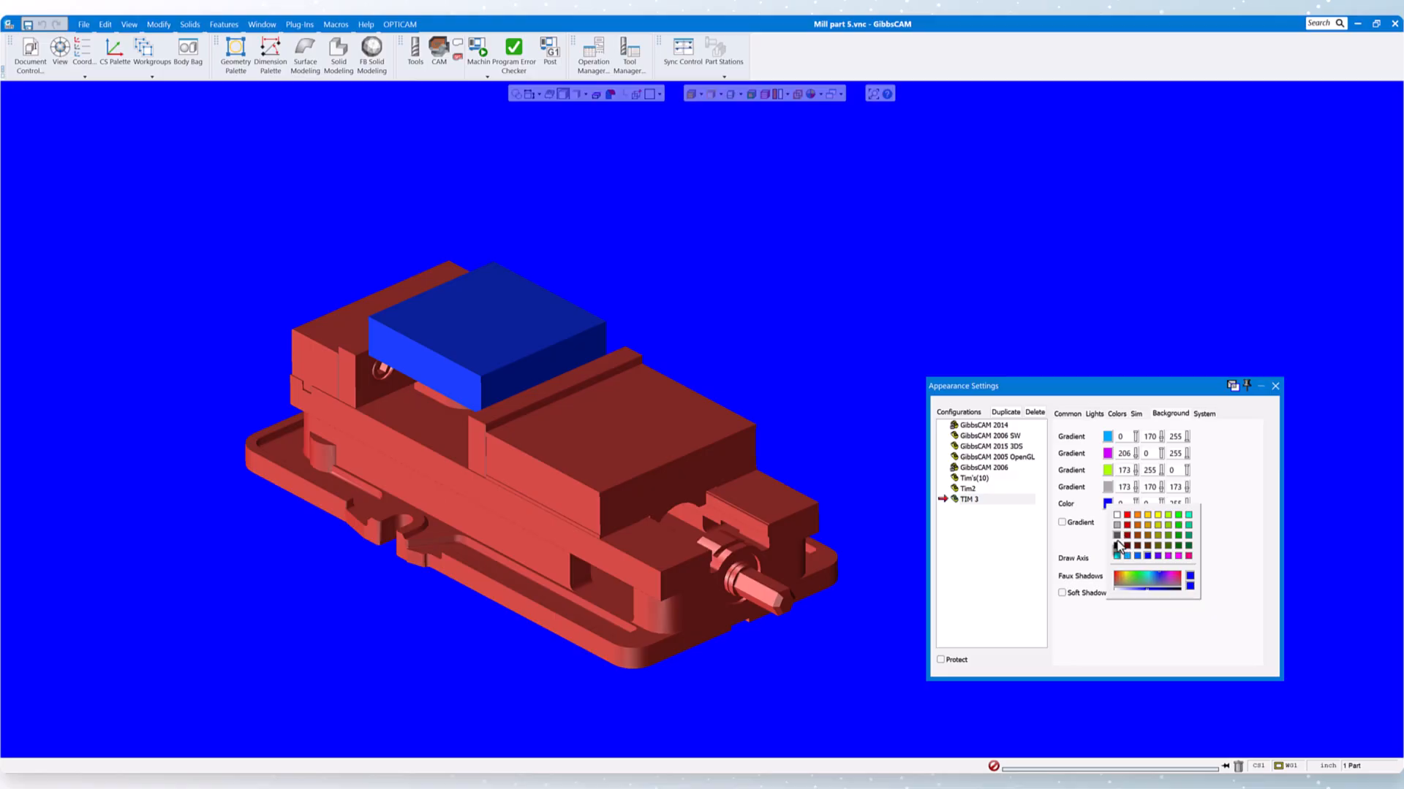
left_click(1117, 546)
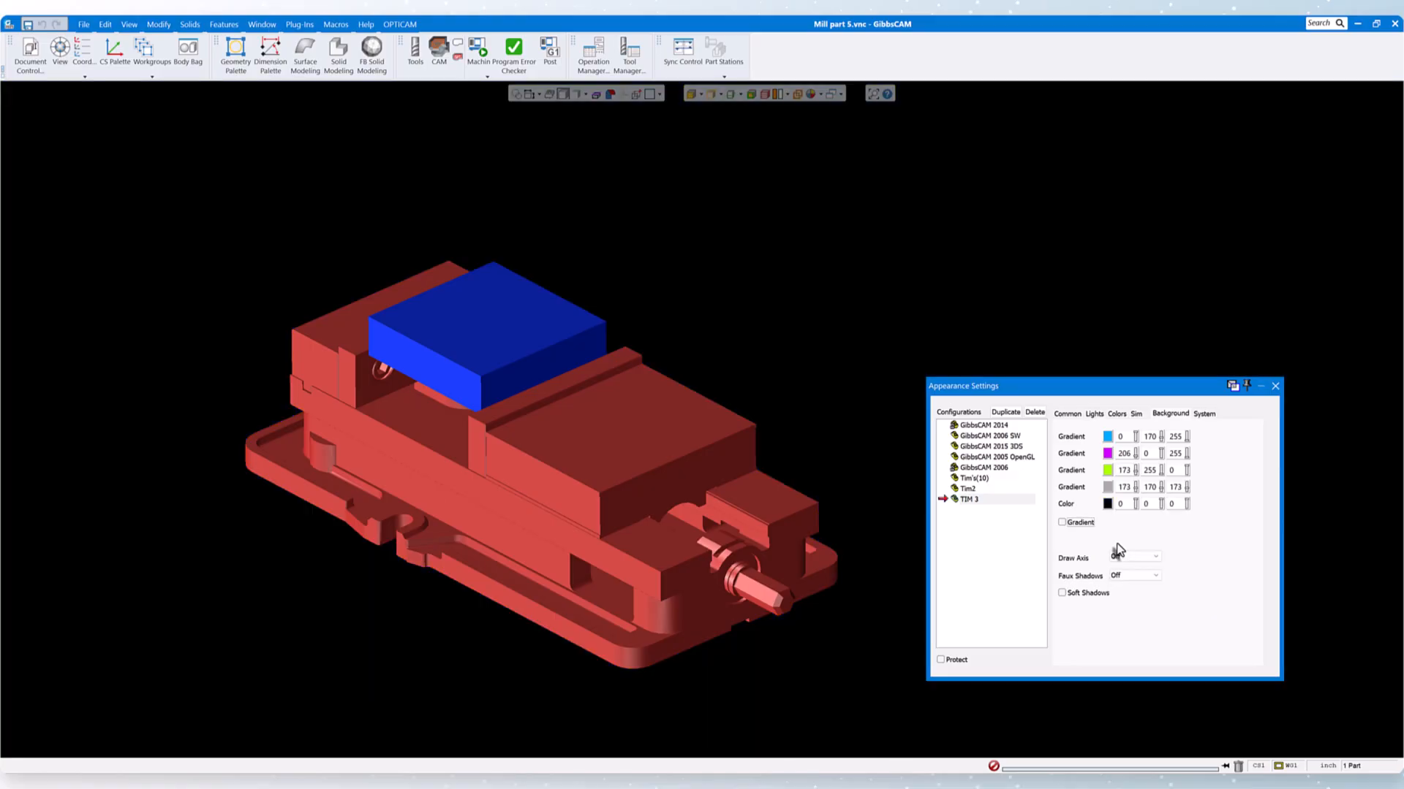
- Set TIM 3's solid background colour to grey (173, 170, 173) and close the appearance settings
left_click(1107, 505)
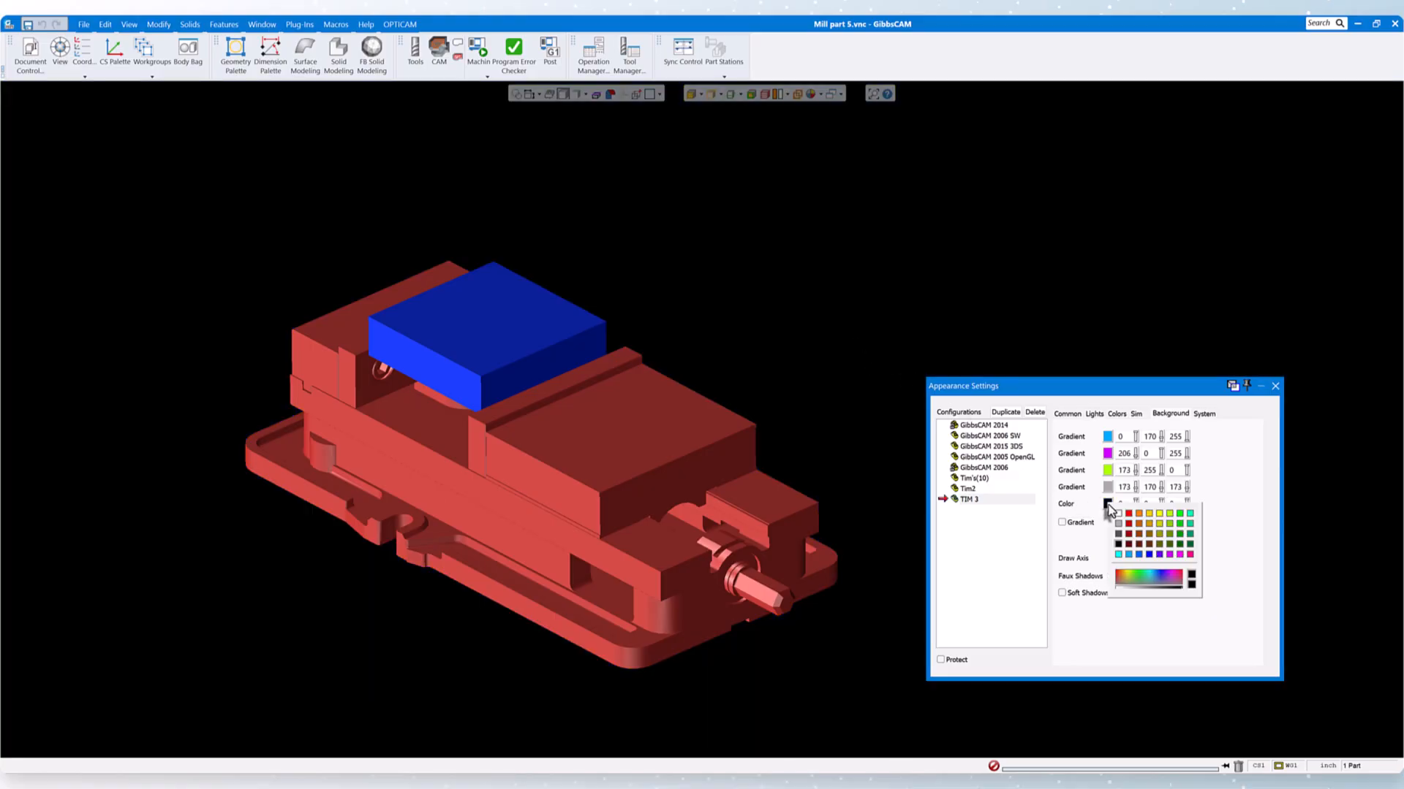
left_click(1117, 524)
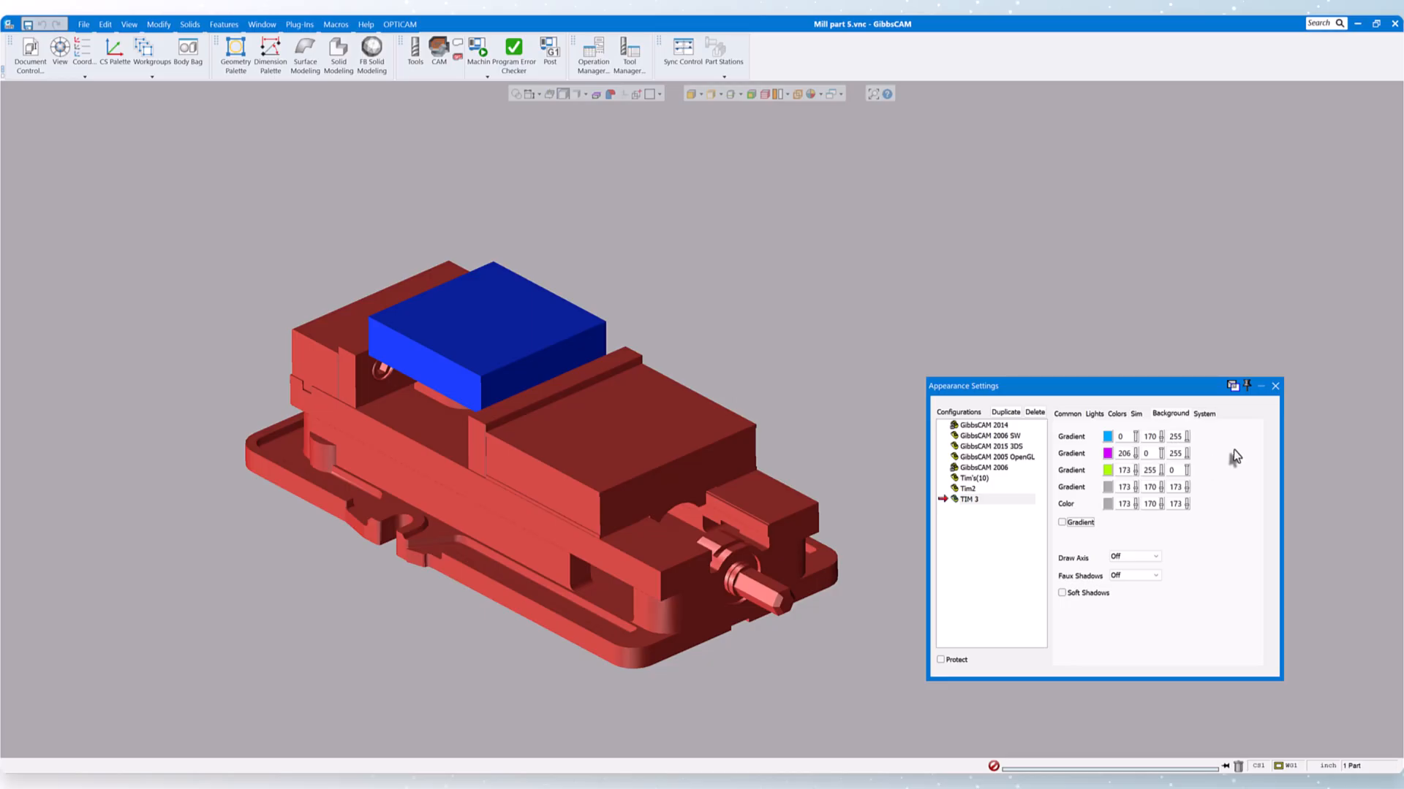
left_click(1274, 387)
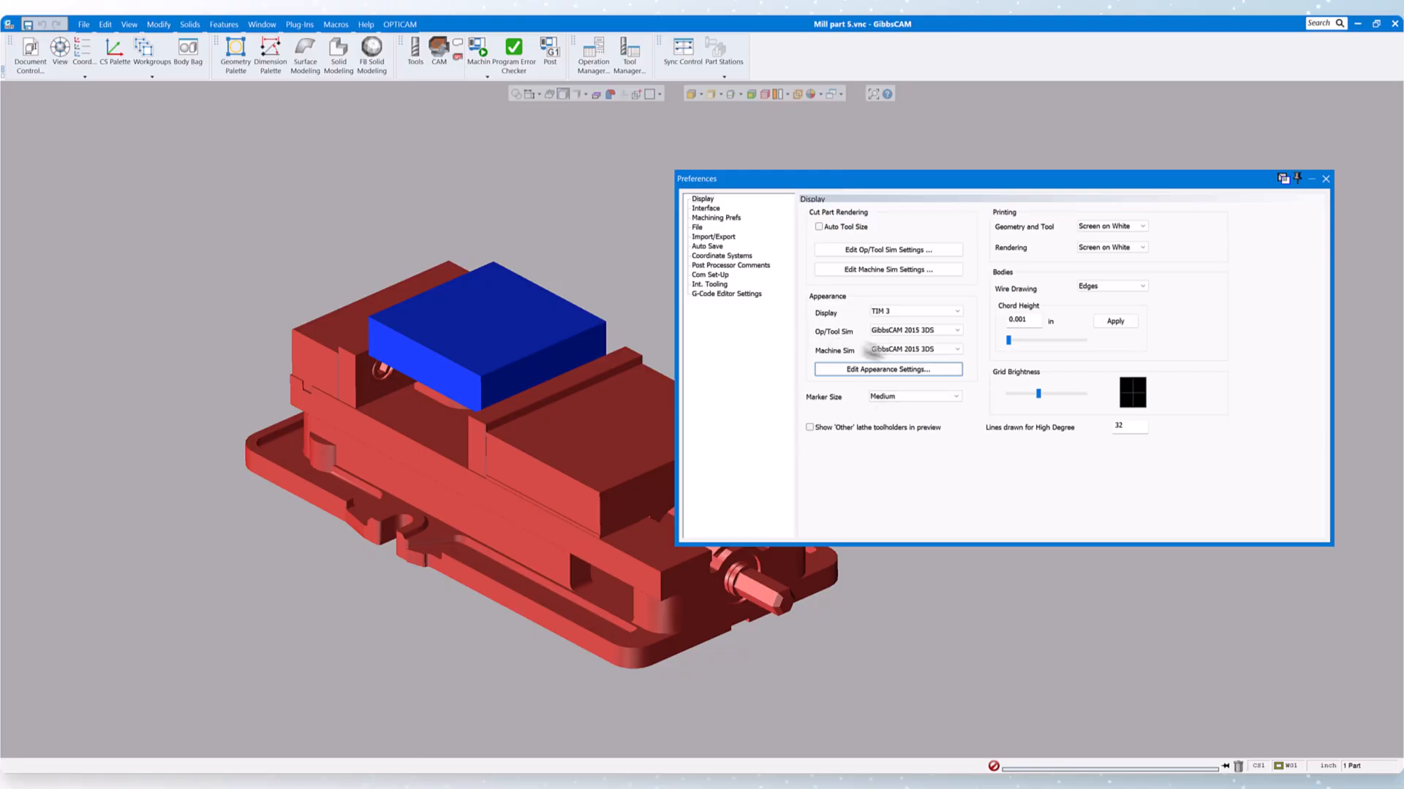
- Place the preferences clear of the model and assign Tim's(10) to the Display appearance and GibbsCAM 2006 SW to Op/Tool Sim
left_click_drag(959, 180, 1113, 240)
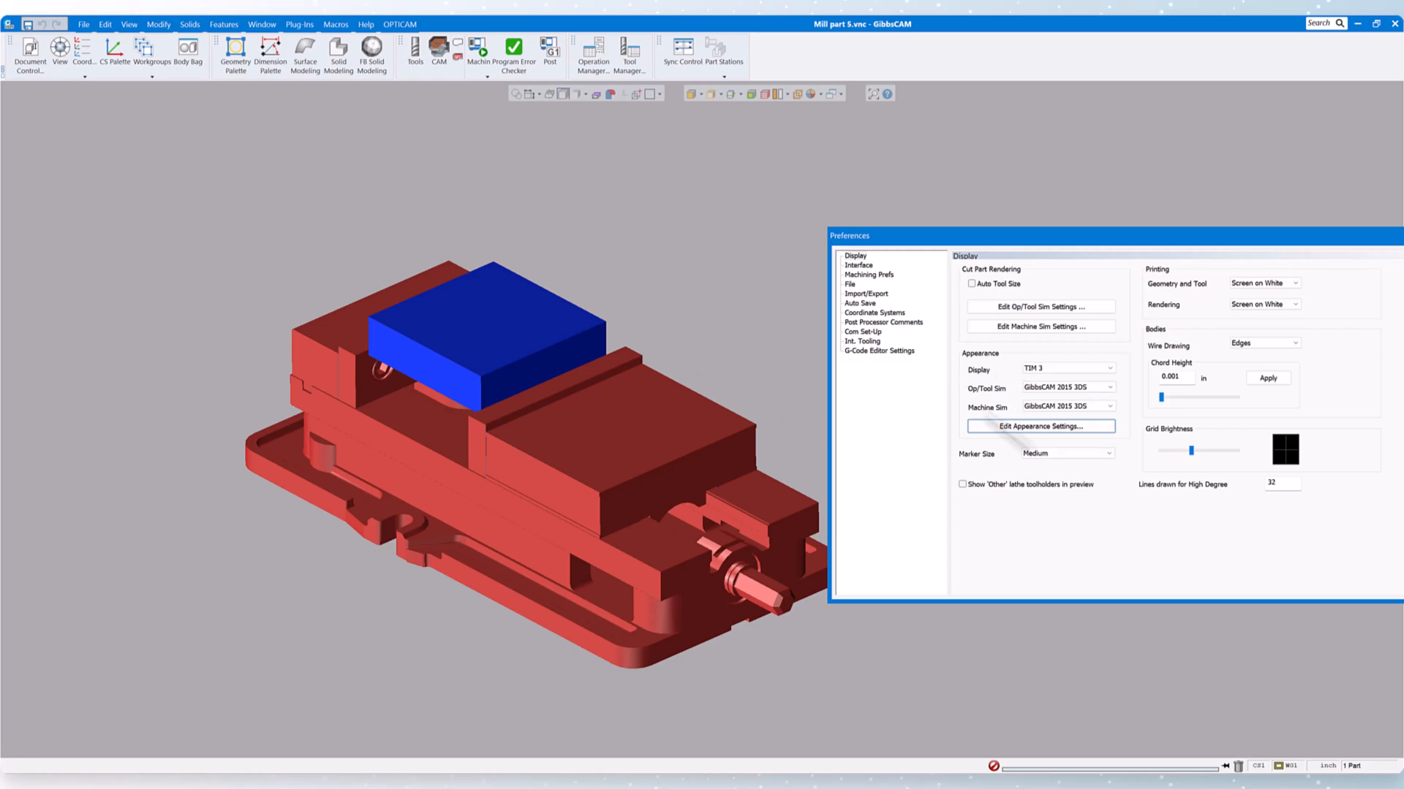
left_click(1111, 369)
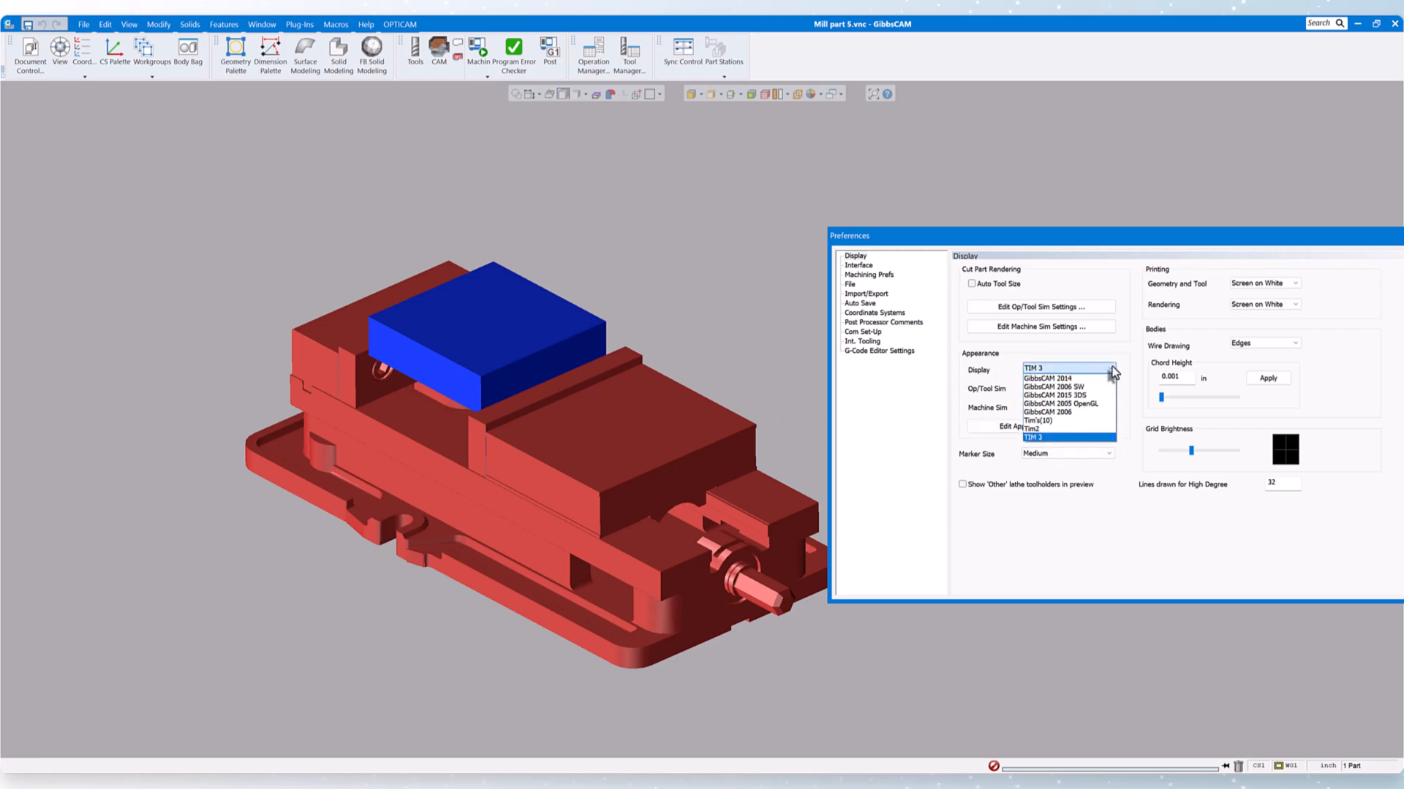
left_click(1055, 422)
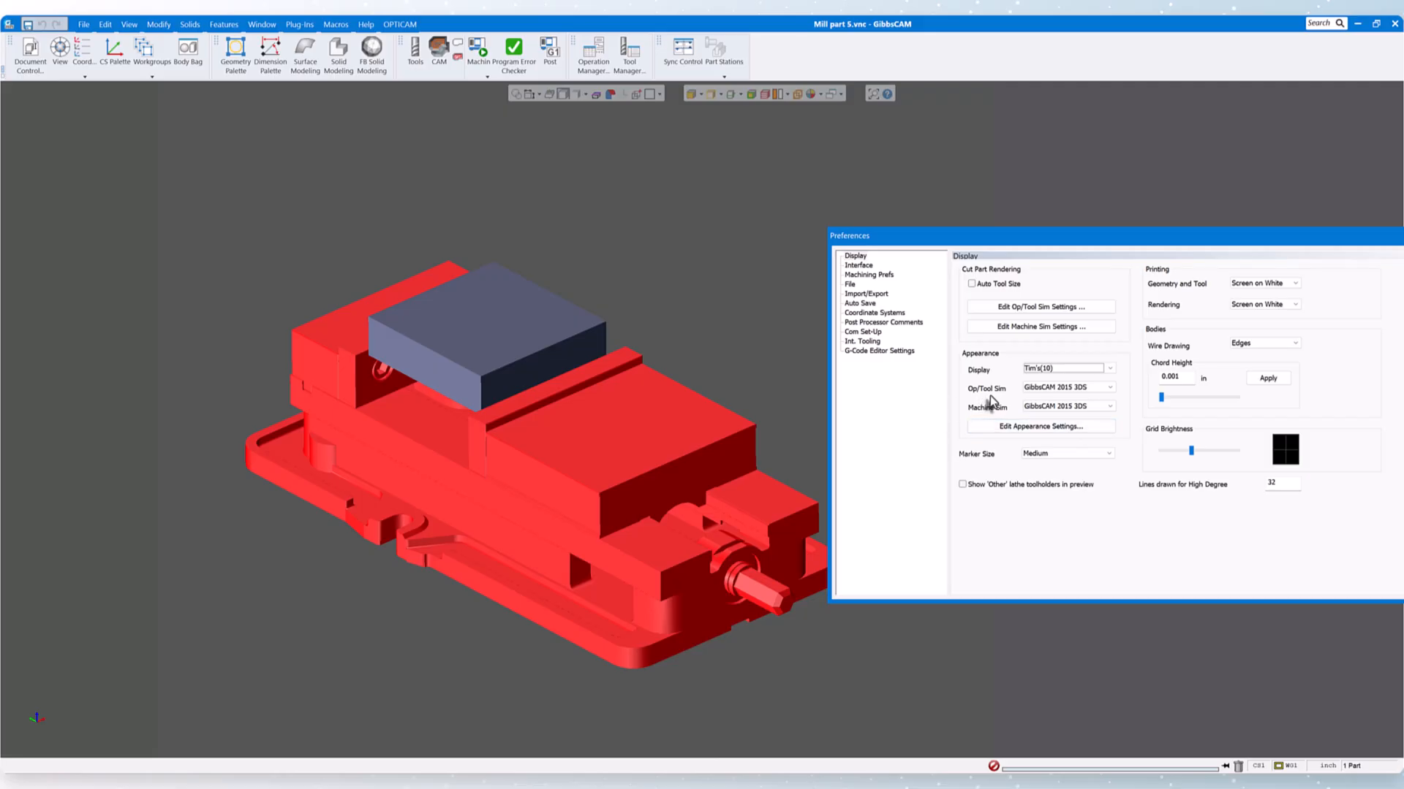
left_click(1096, 388)
left_click(1093, 413)
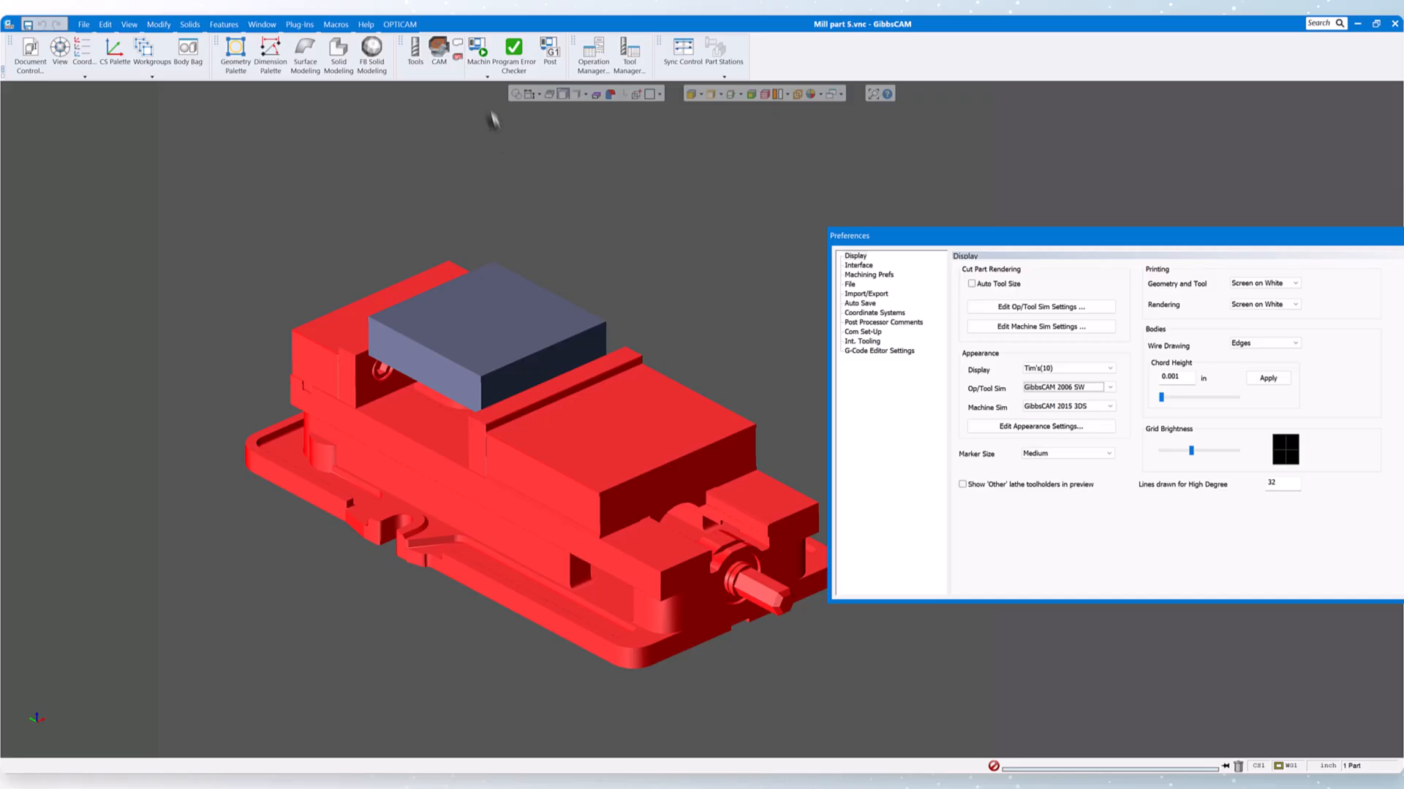
- Play the Op Sim rendering to check its appearance on the part, and close the simulation
left_click(487, 76)
left_click(492, 102)
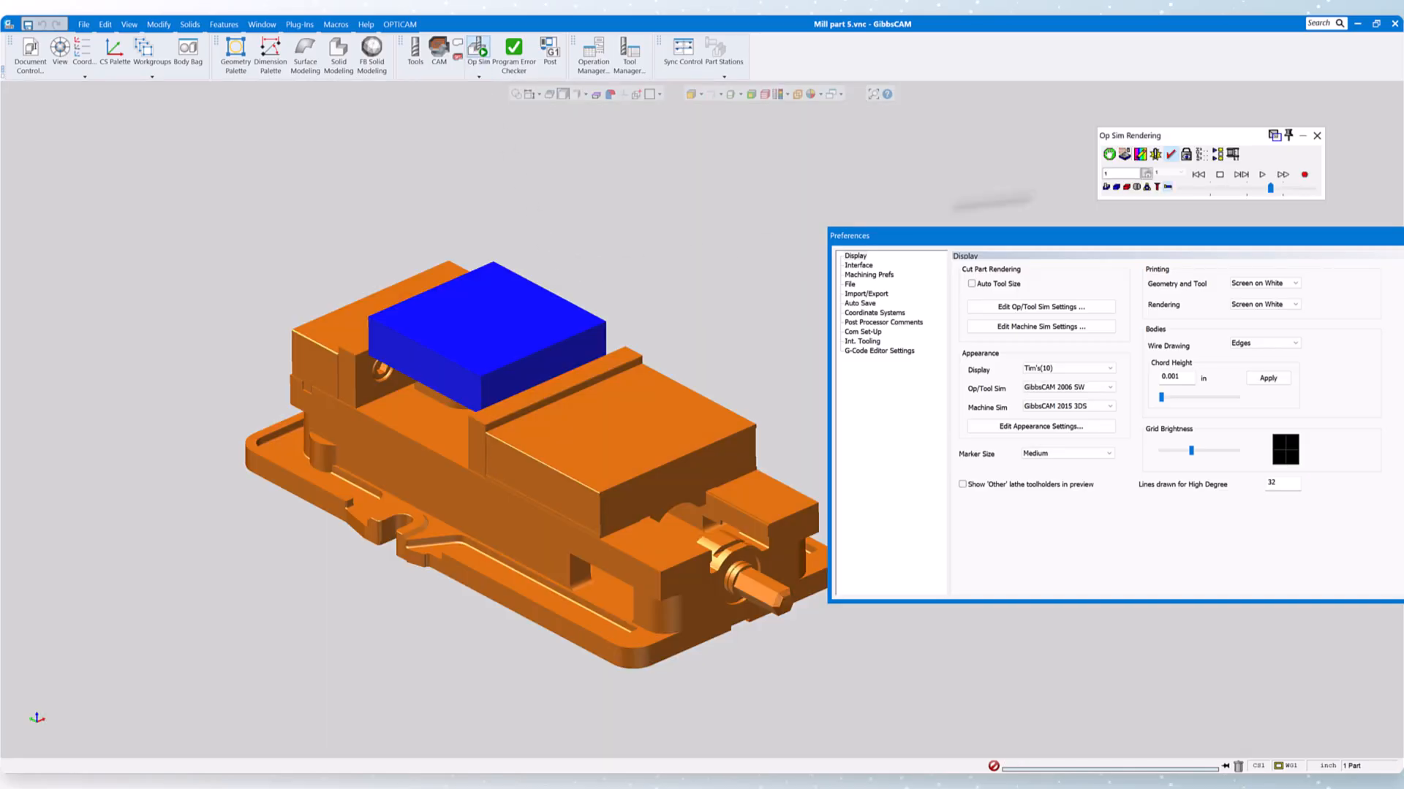
left_click(1261, 174)
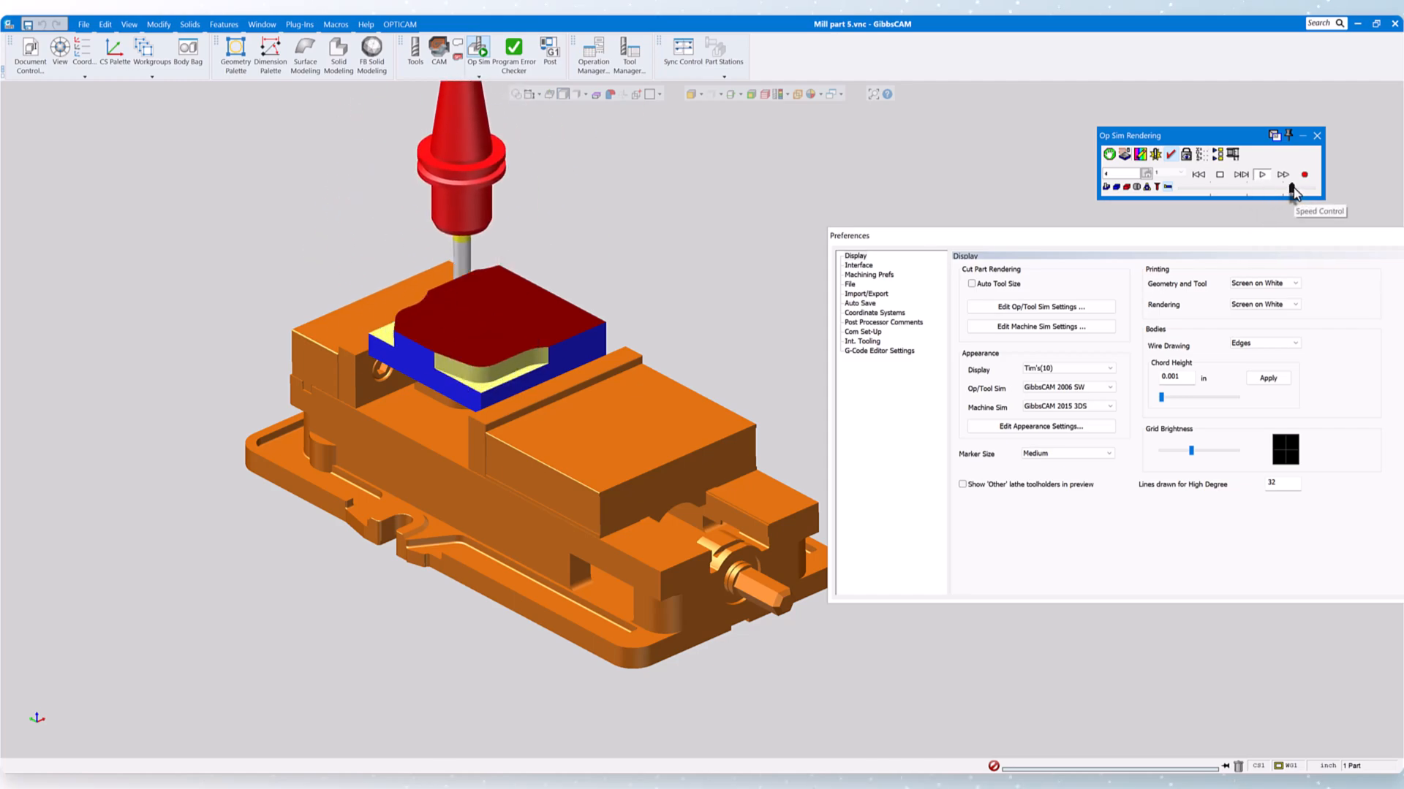
left_click(1317, 137)
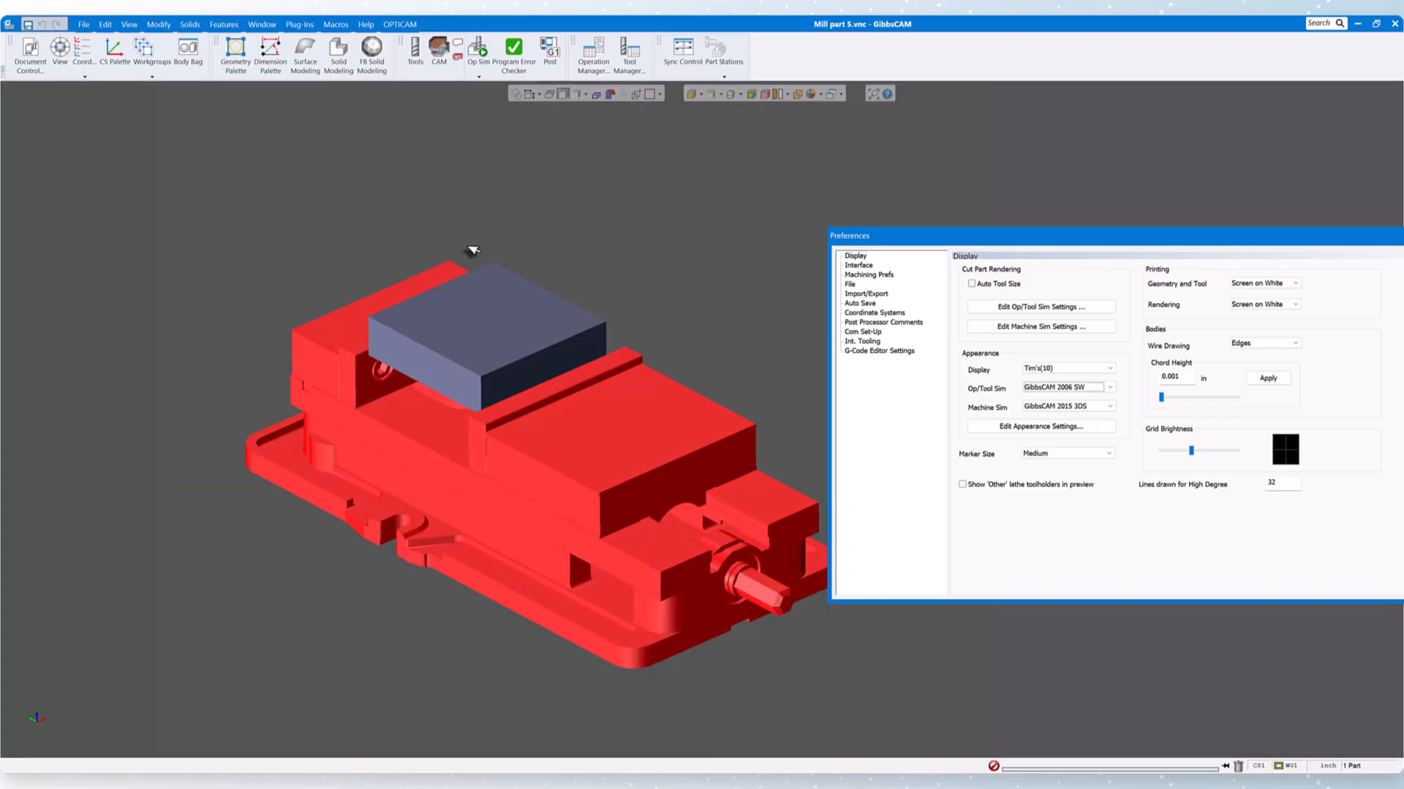
- Assign the TIM 3 configuration to the Machine Sim appearance and start the Machine Sim rendering
left_click(1109, 406)
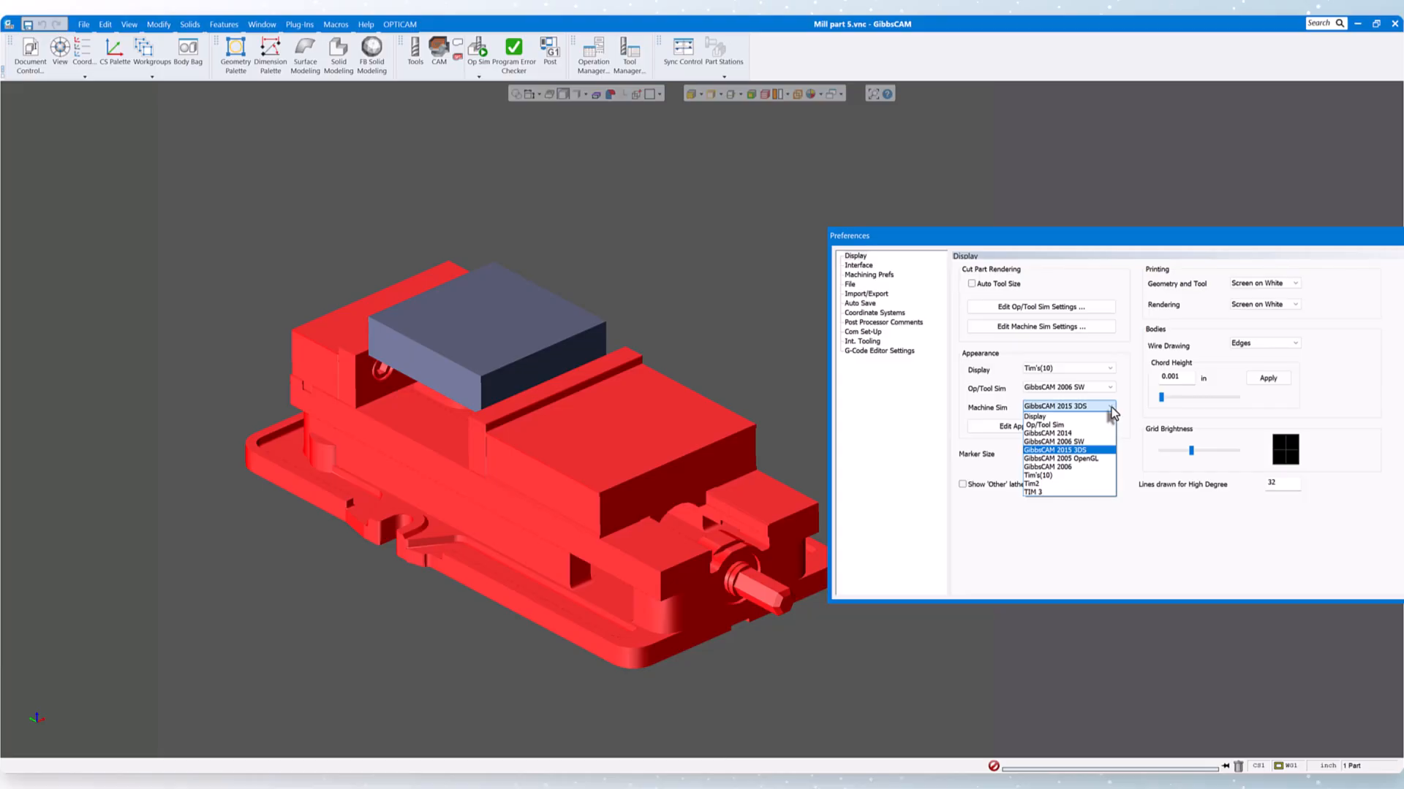
left_click(1034, 492)
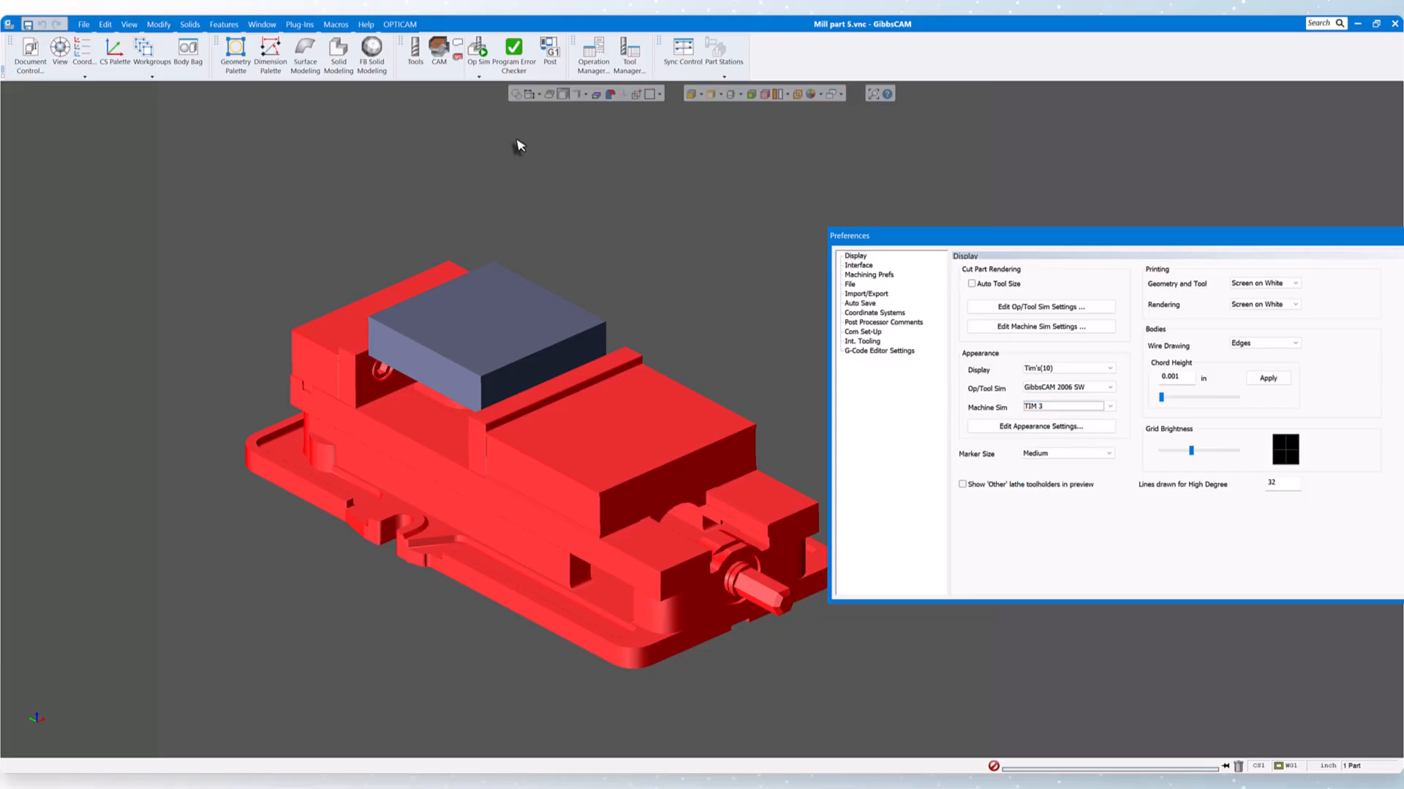
left_click(479, 76)
left_click(508, 117)
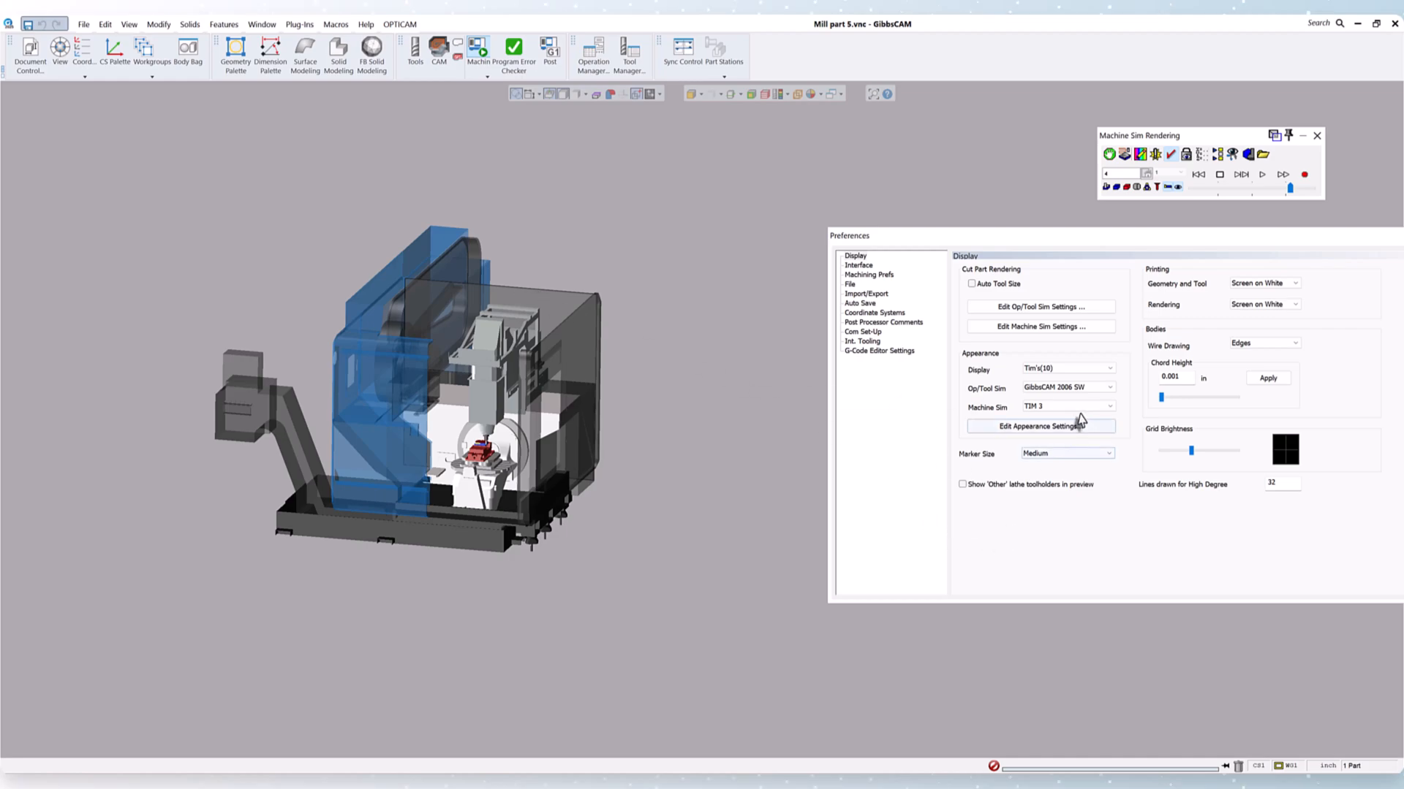
- Switch the rendering to Op Sim and try the TIM 3 configuration as the Op/Tool Sim appearance
left_click(485, 77)
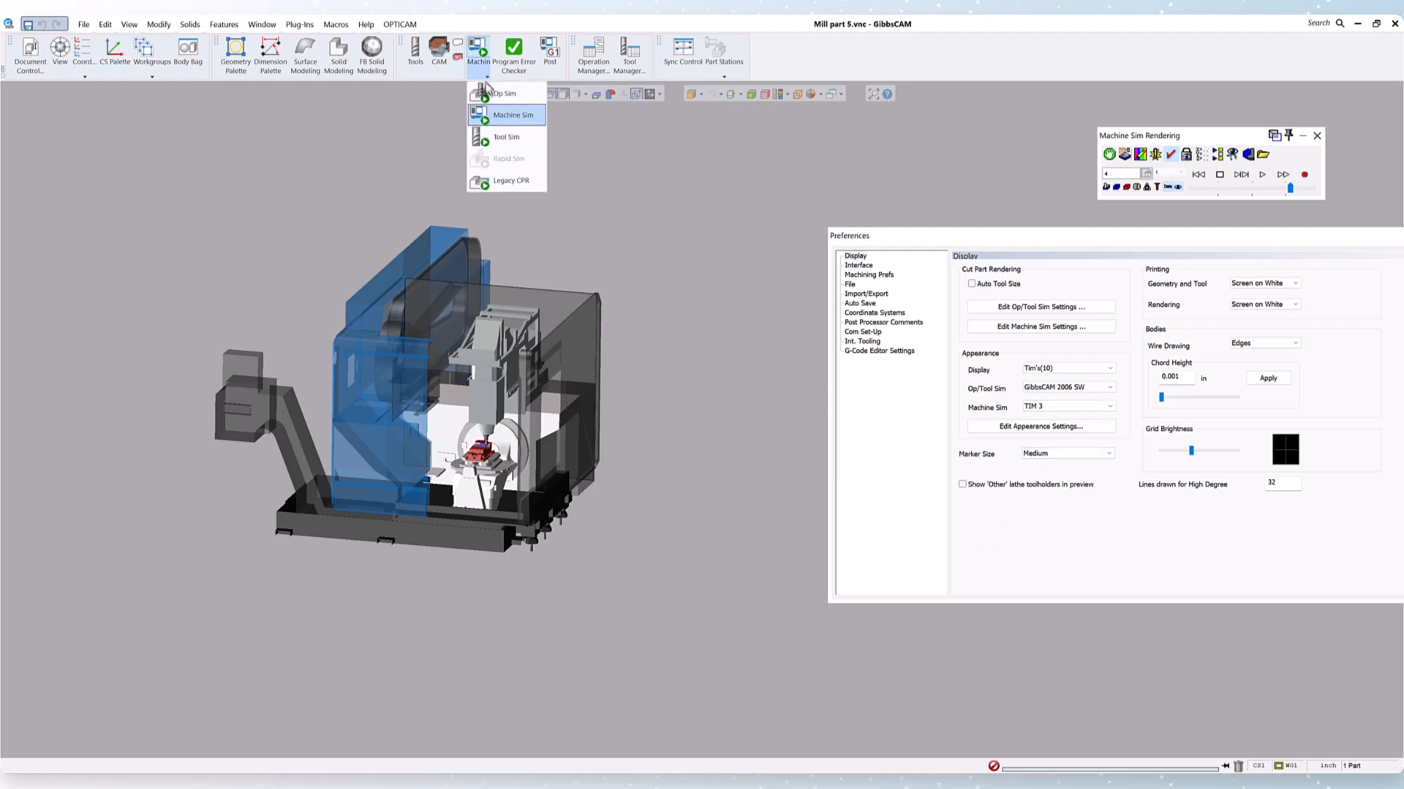
left_click(499, 95)
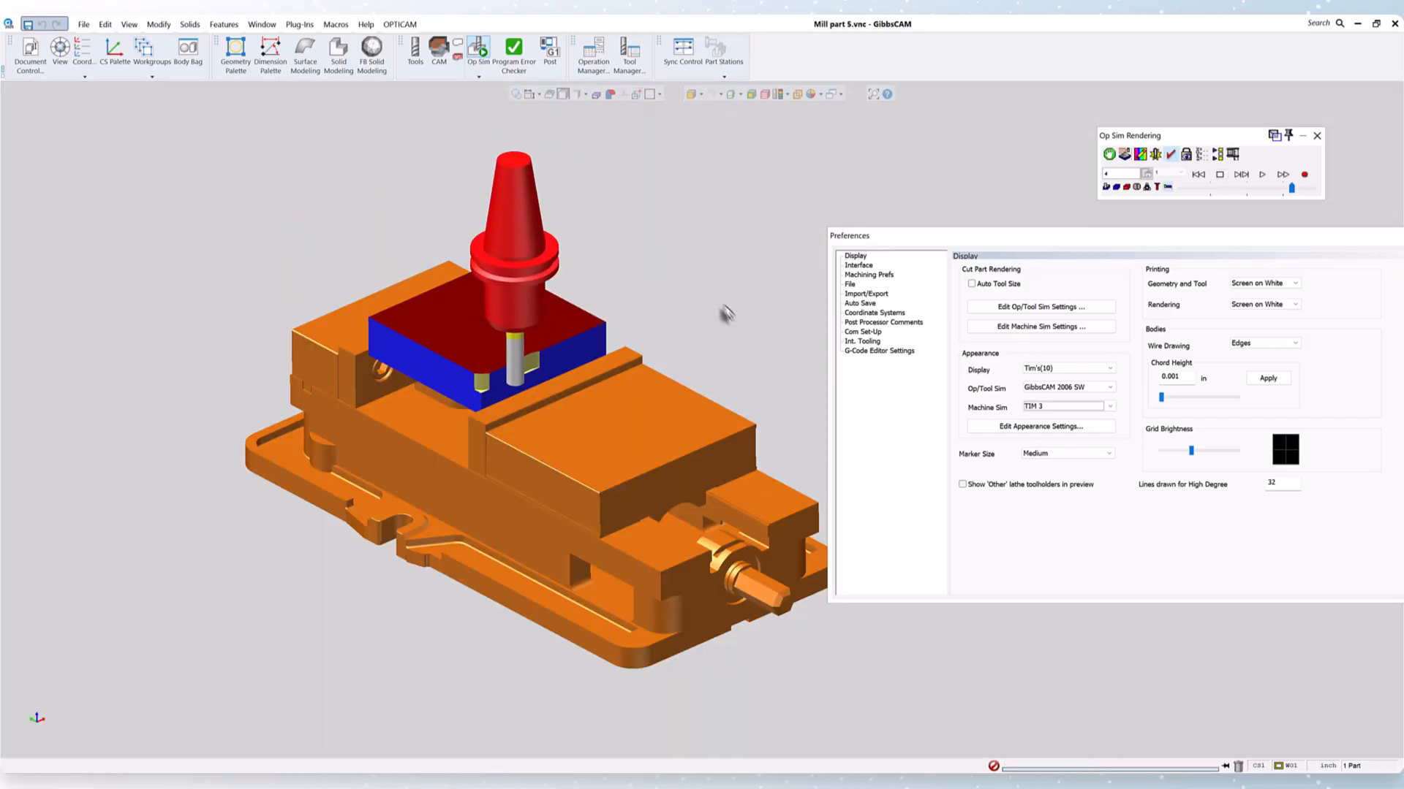
left_click(1108, 388)
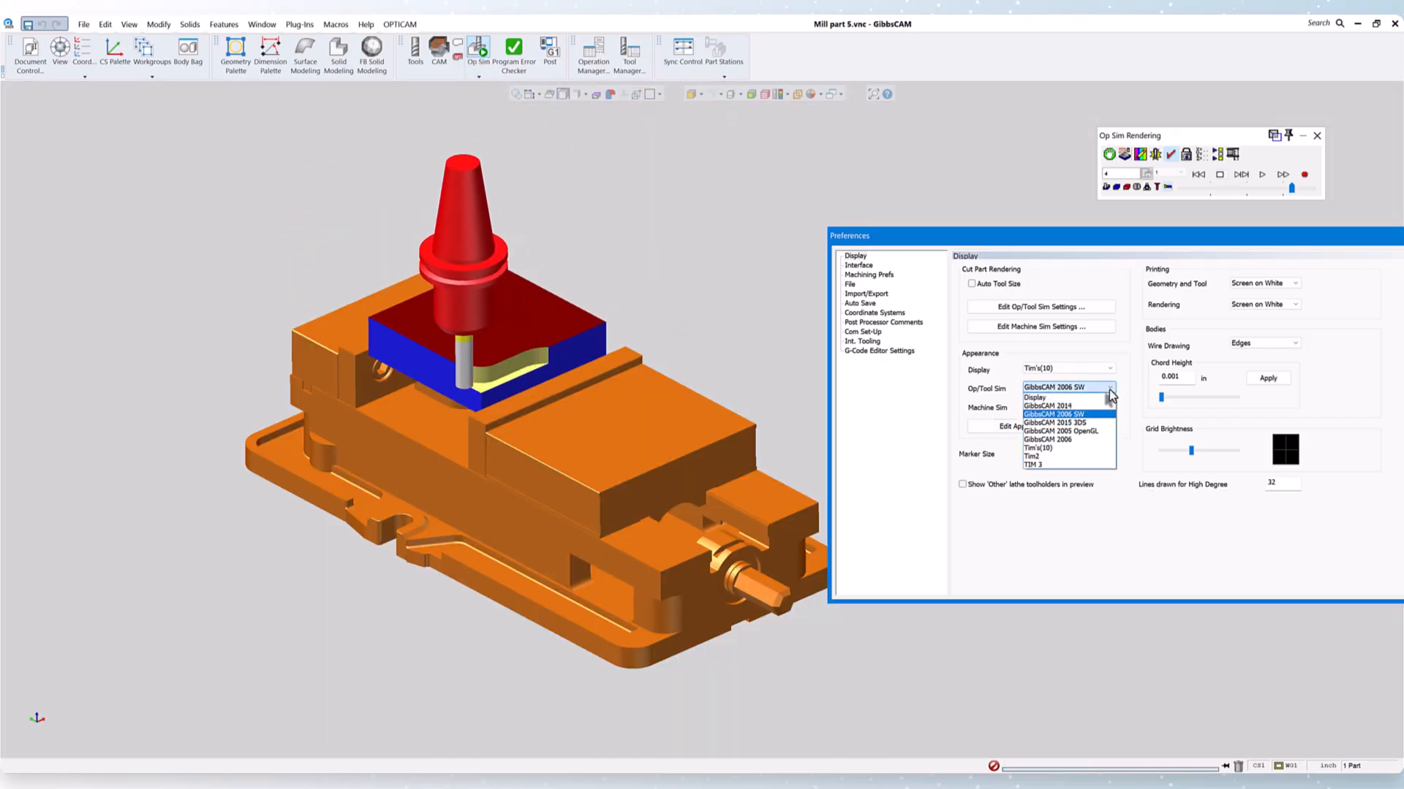
left_click(1034, 465)
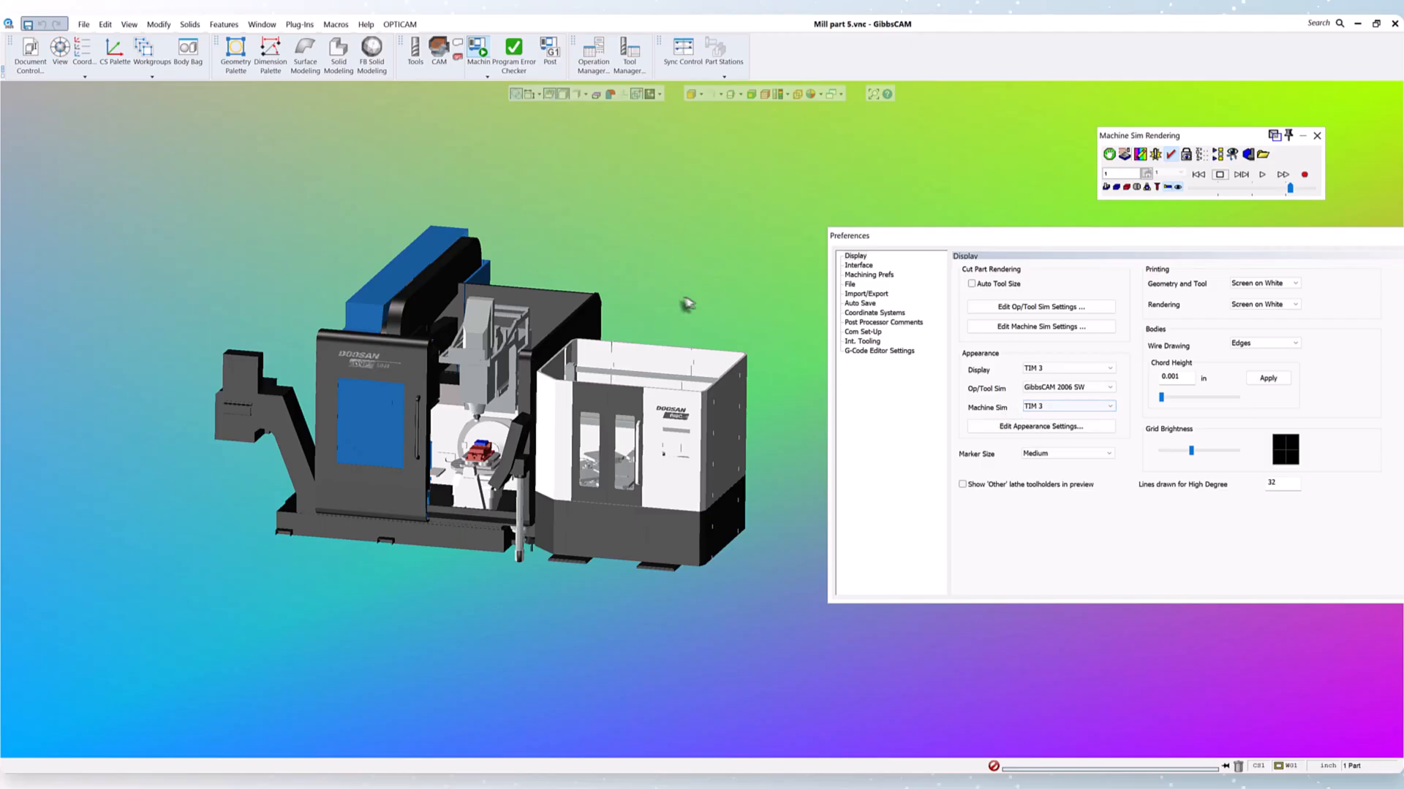
- Open the appearance settings and examine the background options and protection state of each listed configuration
left_click(694, 297)
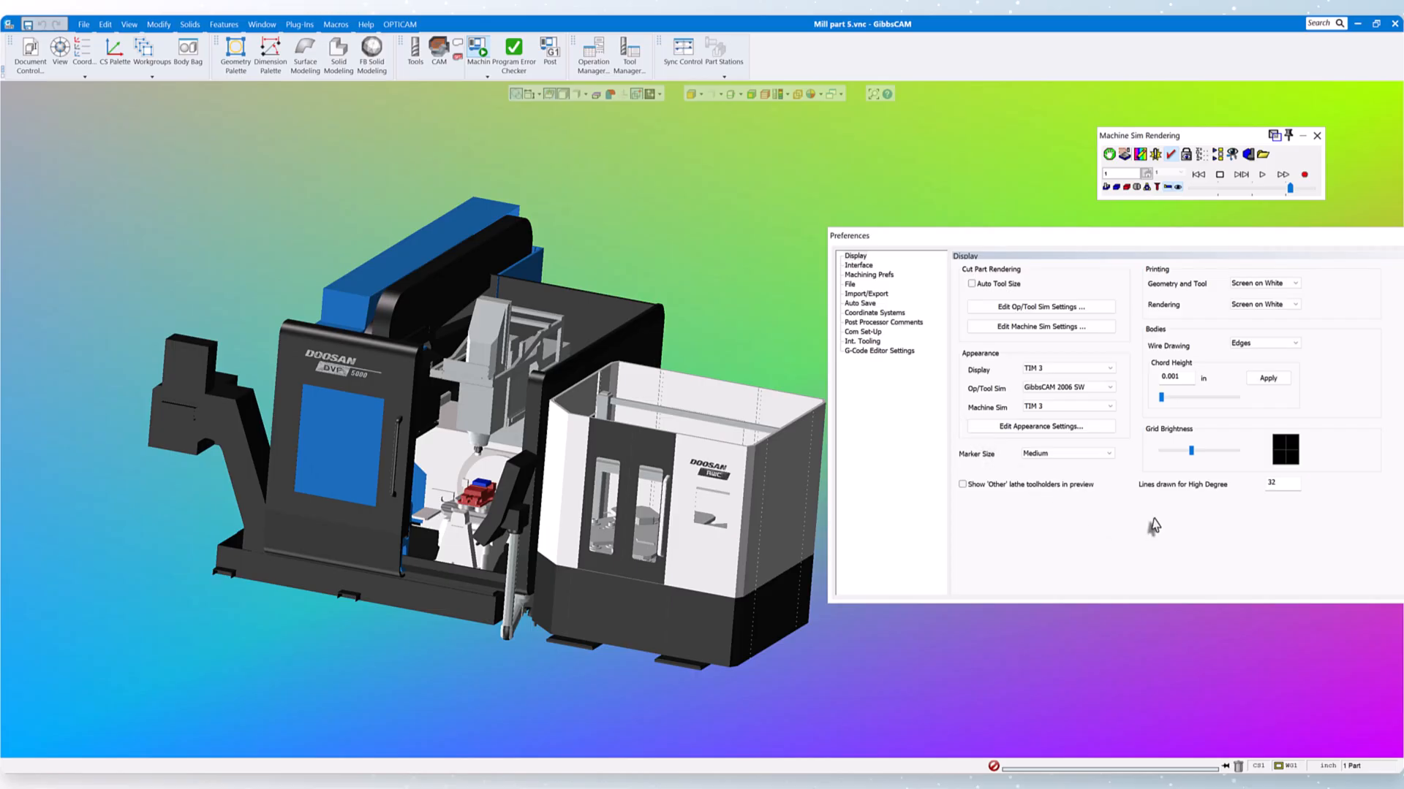
left_click(1030, 430)
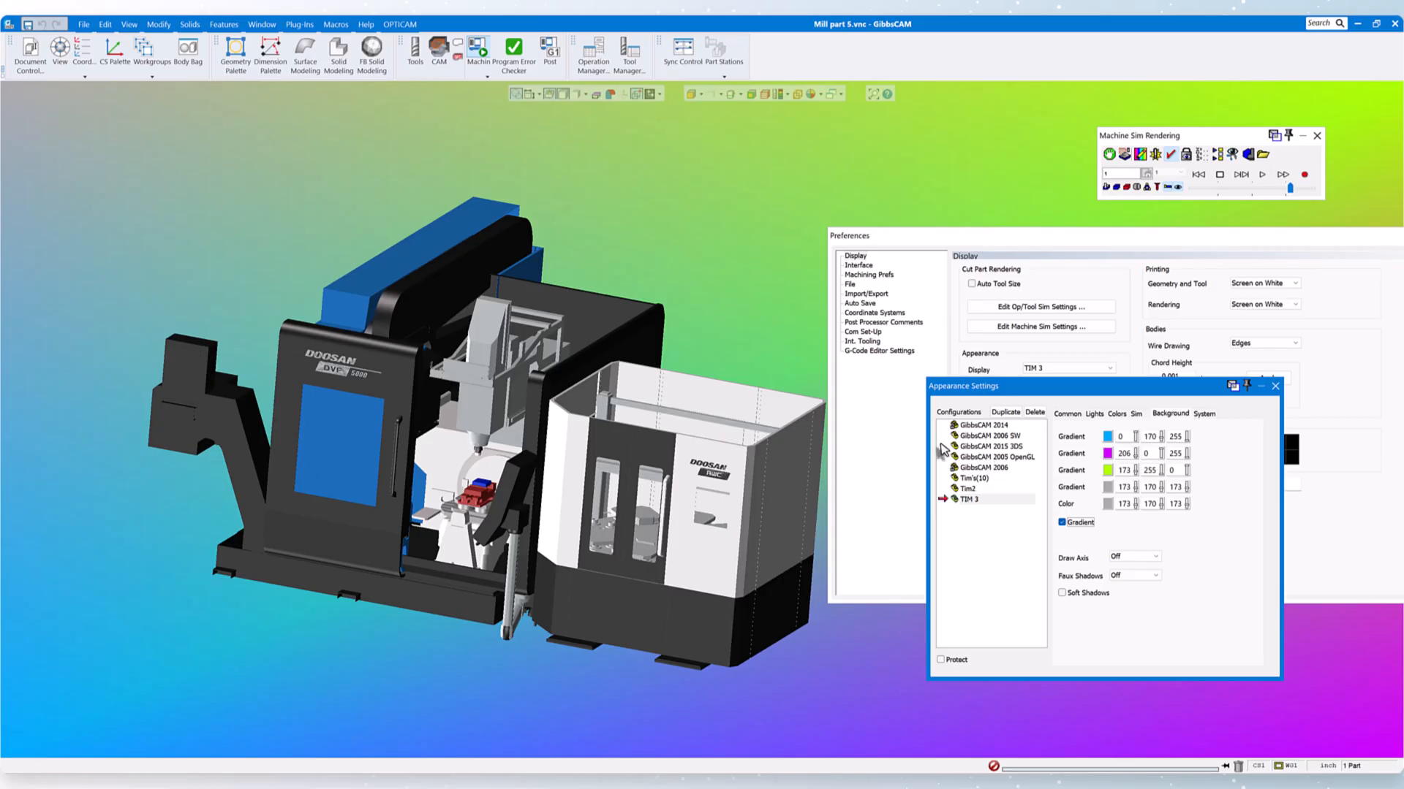
left_click(972, 447)
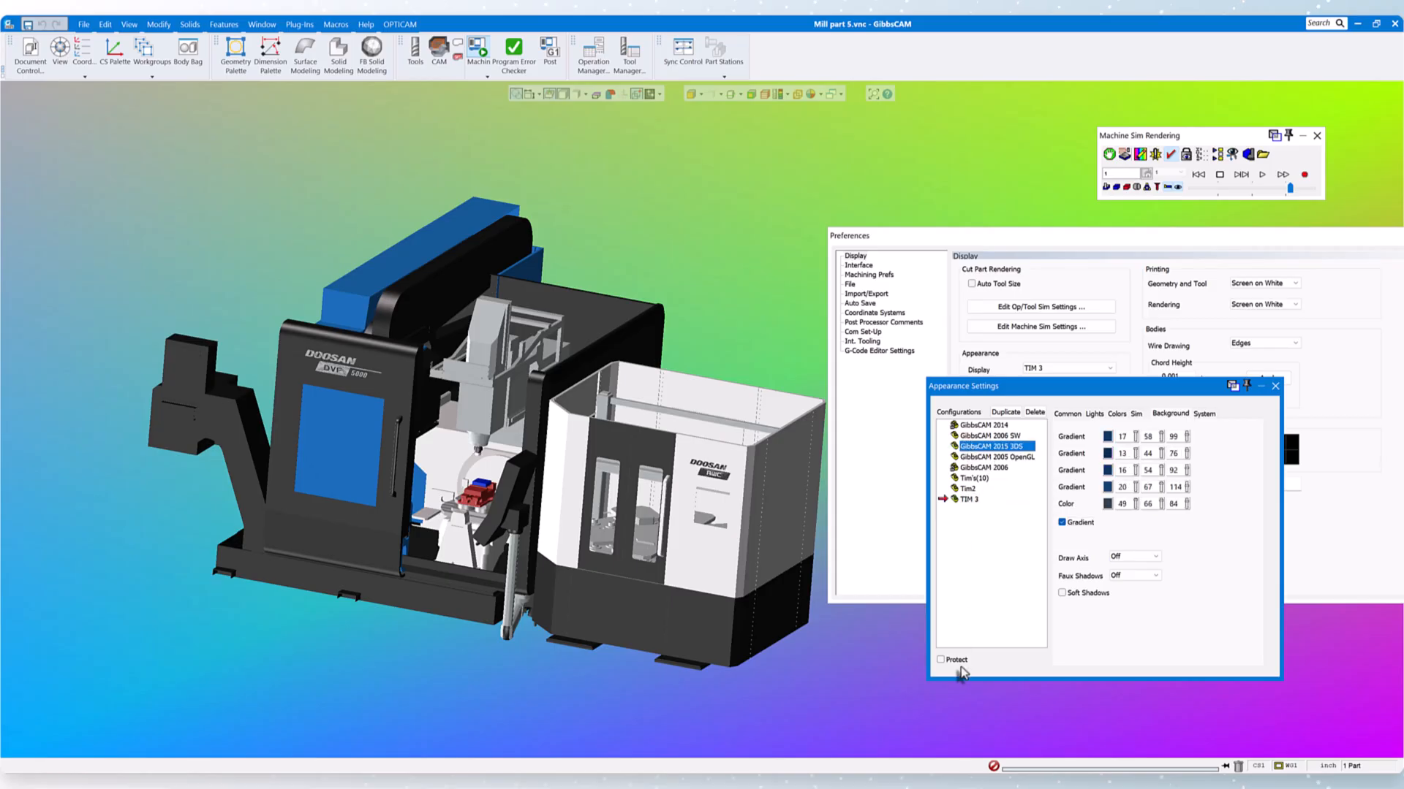
left_click(988, 457)
left_click(991, 468)
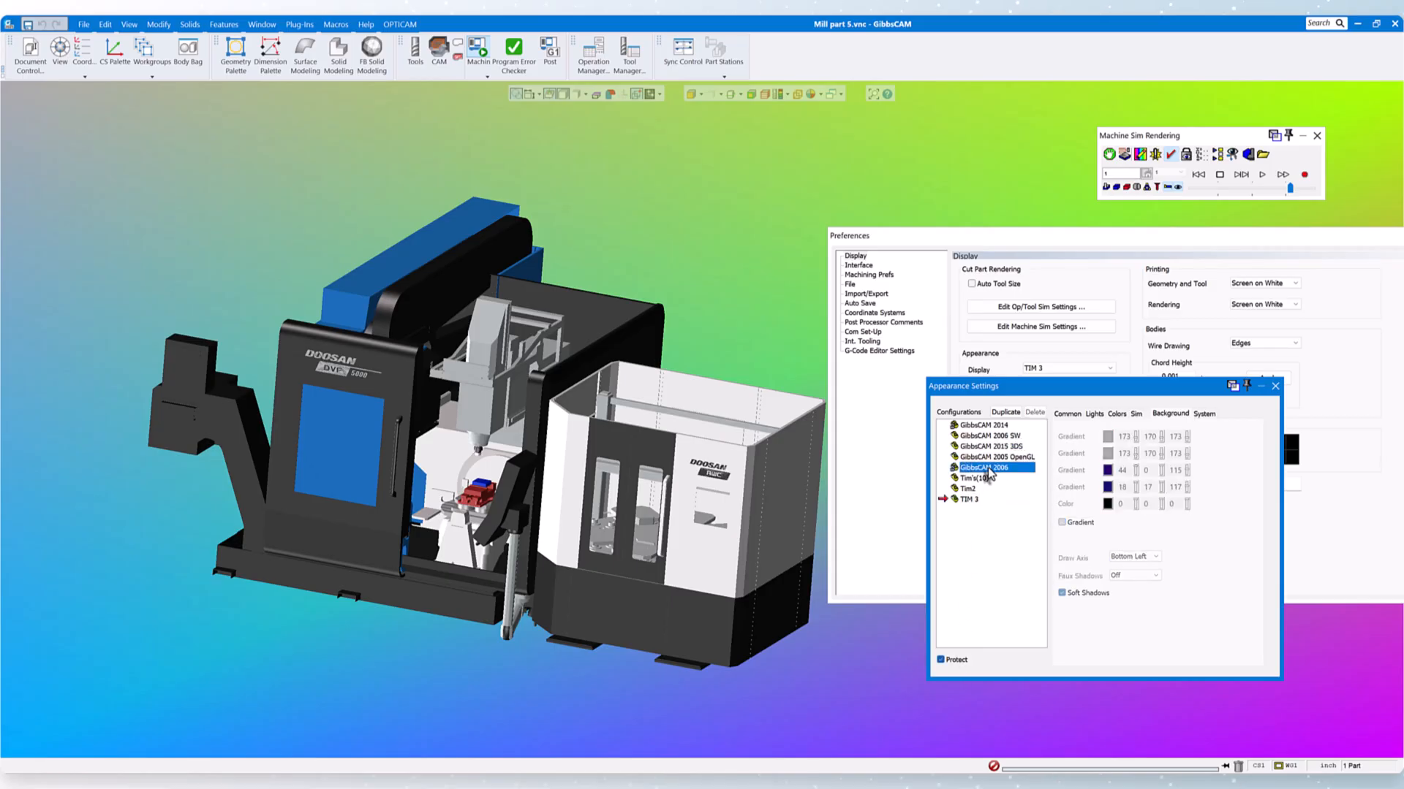
left_click(979, 479)
left_click(971, 489)
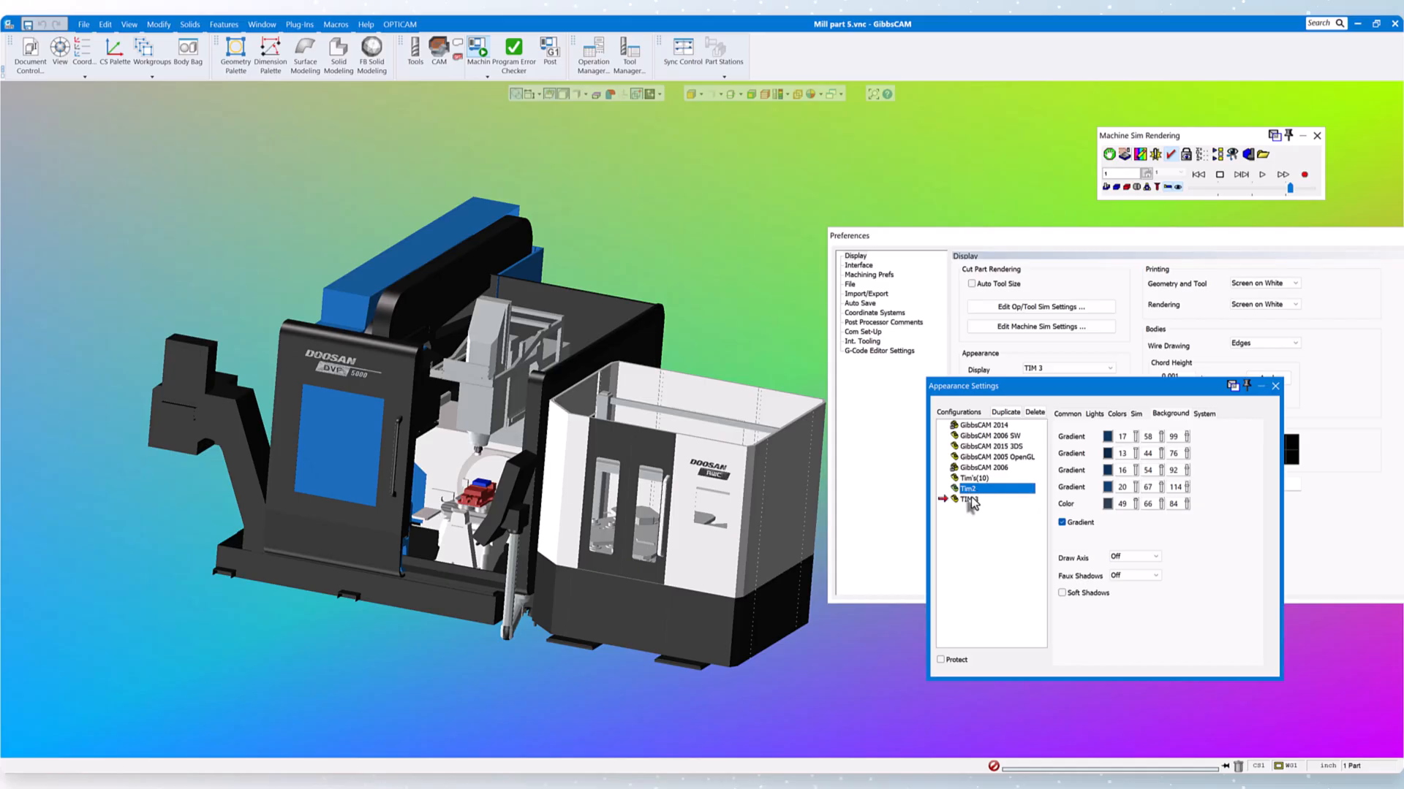
left_click(971, 500)
left_click(980, 479)
left_click(980, 435)
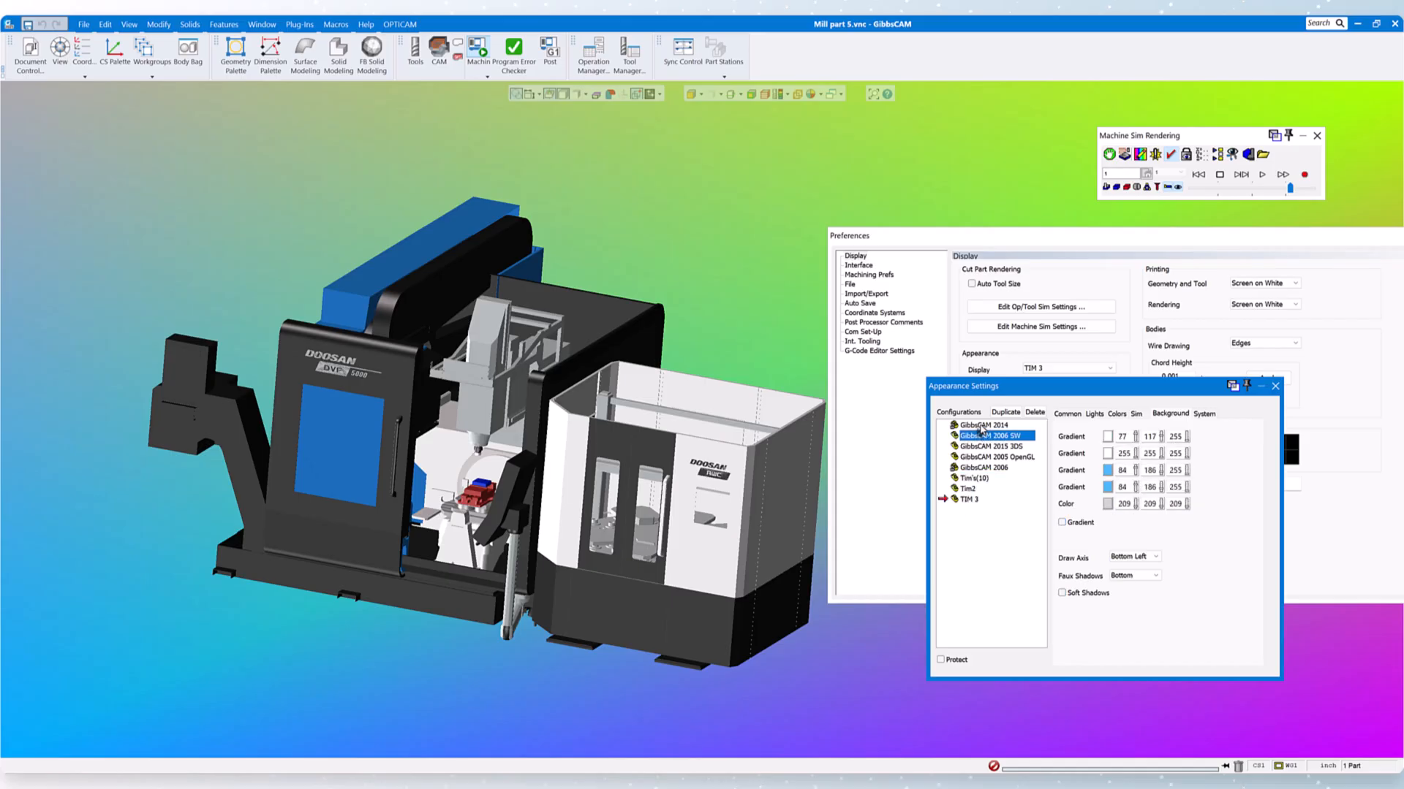
left_click(979, 425)
left_click(978, 437)
left_click(979, 447)
left_click(985, 457)
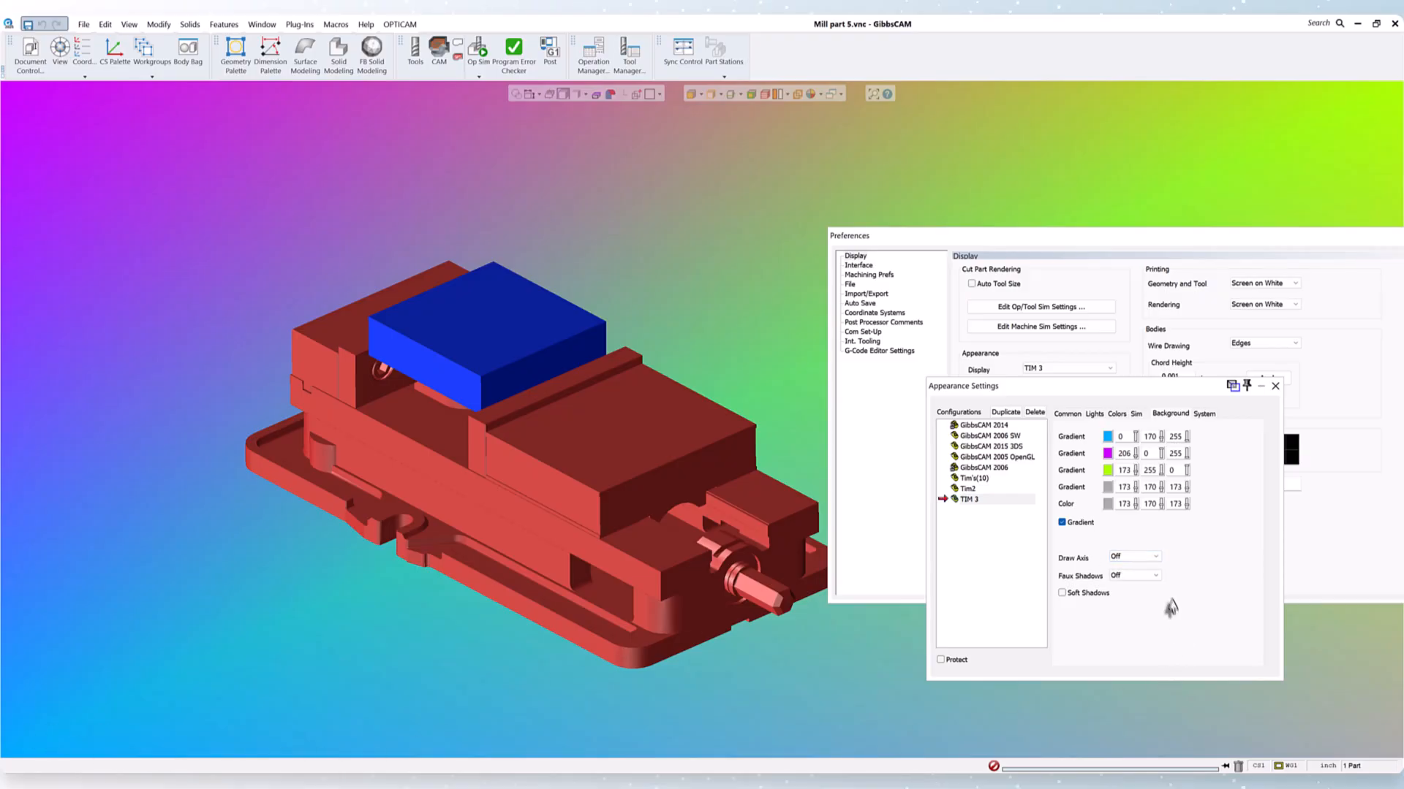
- Set TIM 3's Draw Axis option to Bottom Left
left_click(1157, 559)
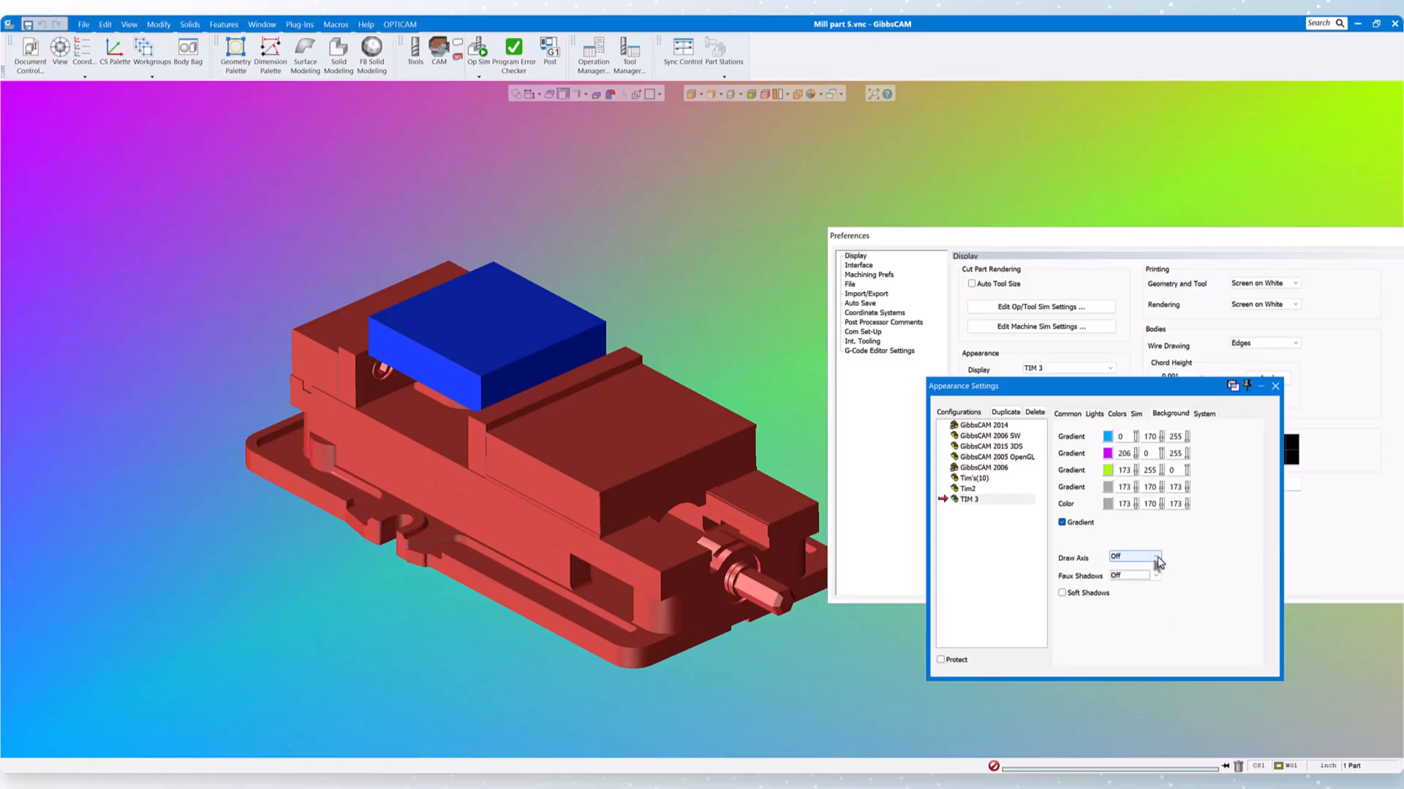
left_click(1157, 559)
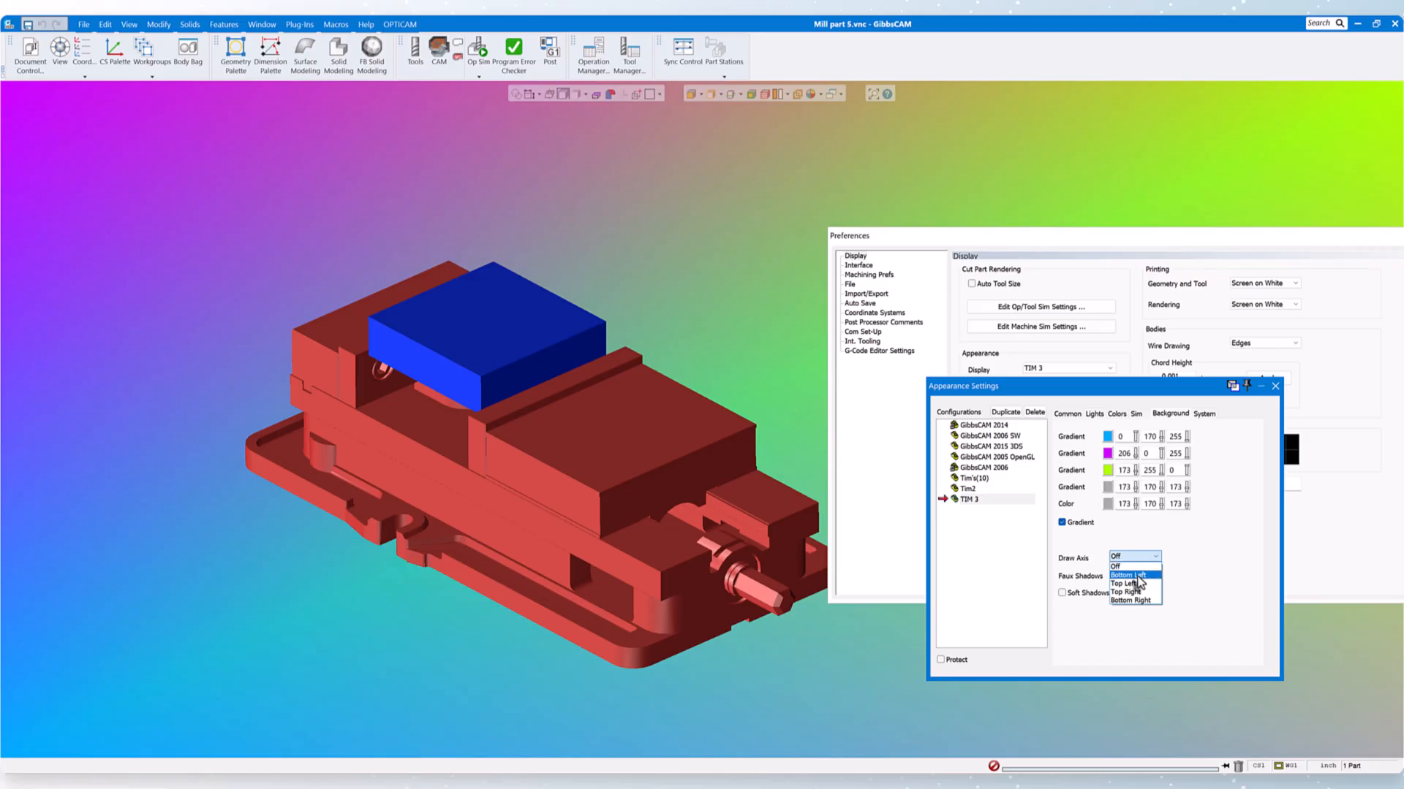
left_click(1137, 577)
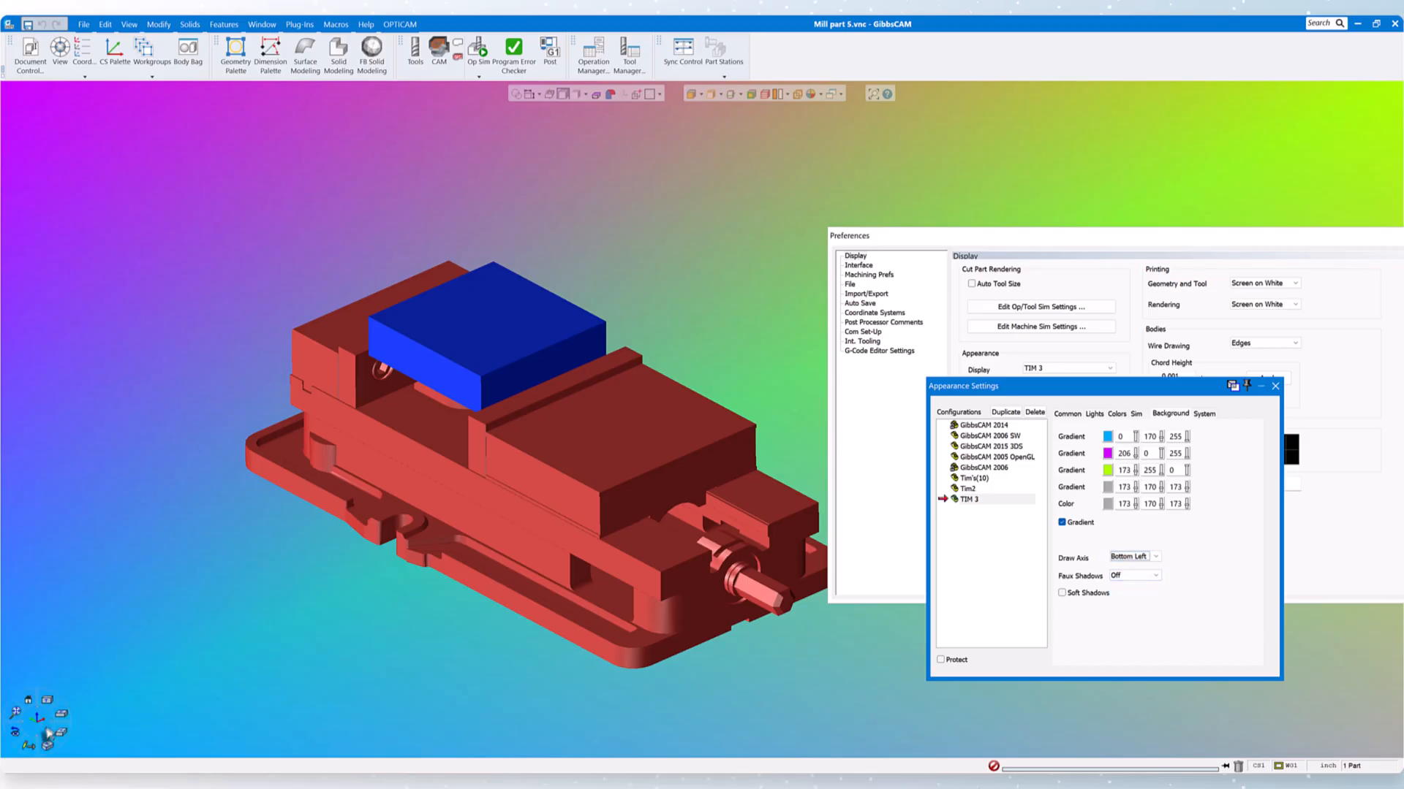
- Try TIM 3's Faux Shadows at Bottom, inspect the shadow beneath the vise, and turn Faux Shadows off again
left_click(1155, 577)
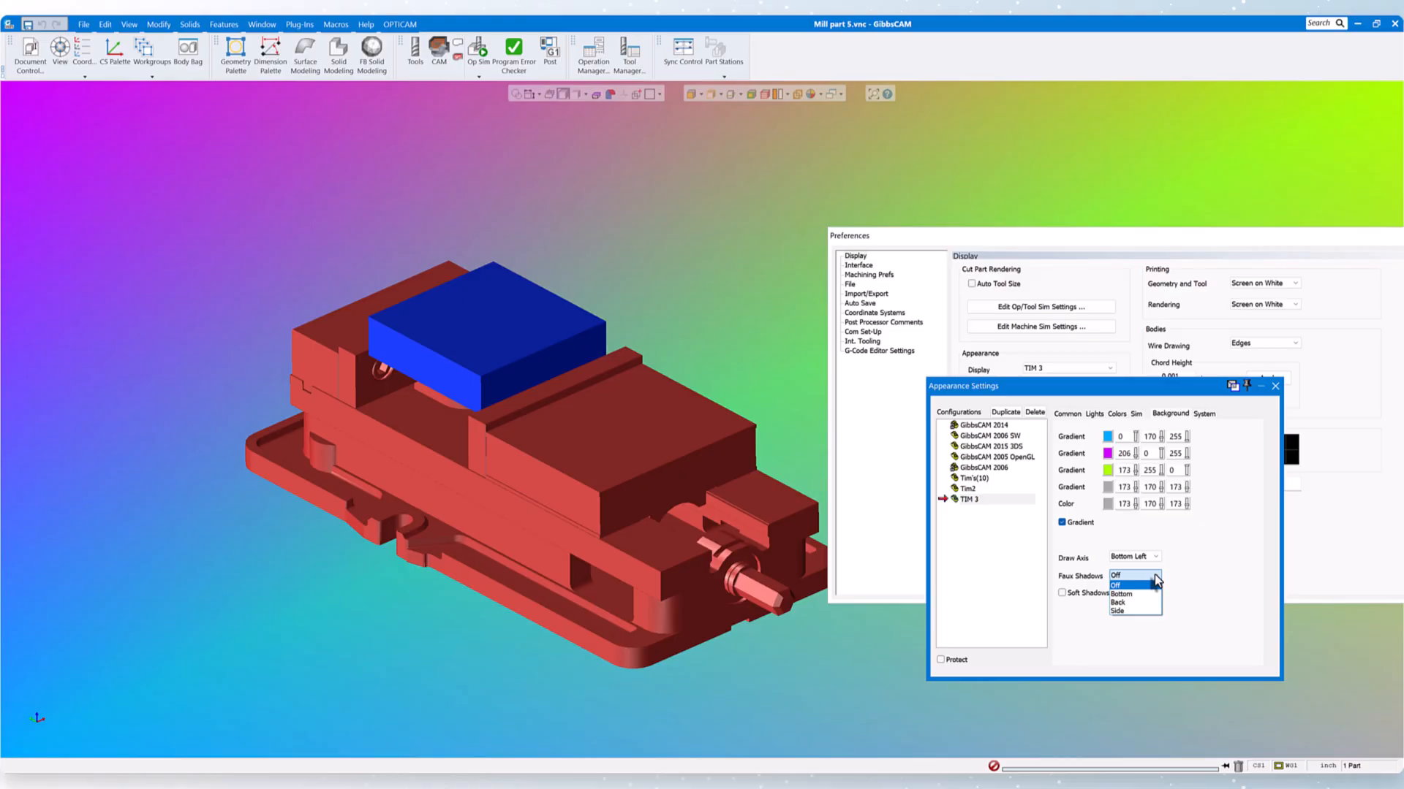
left_click(1122, 594)
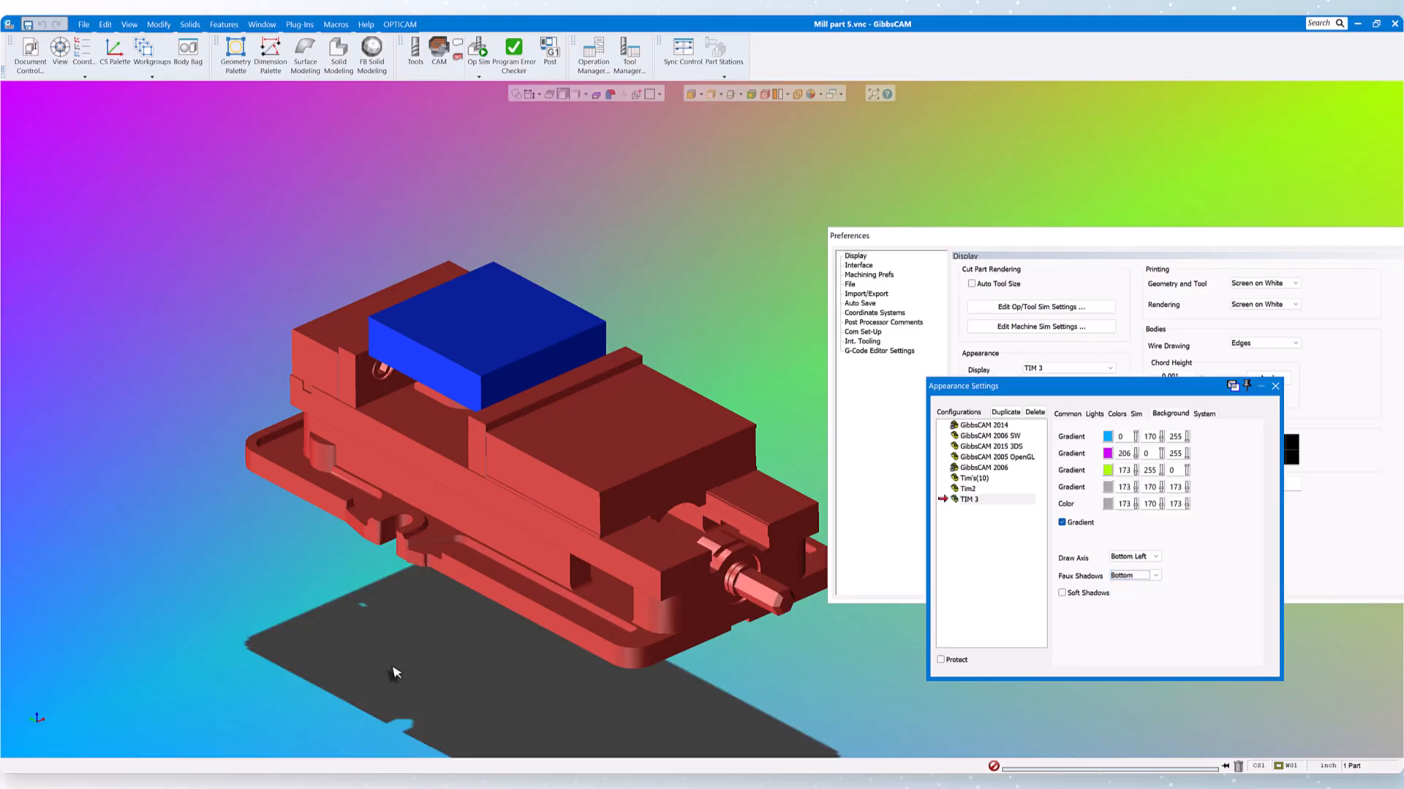
middle_click_drag(414, 628, 448, 612)
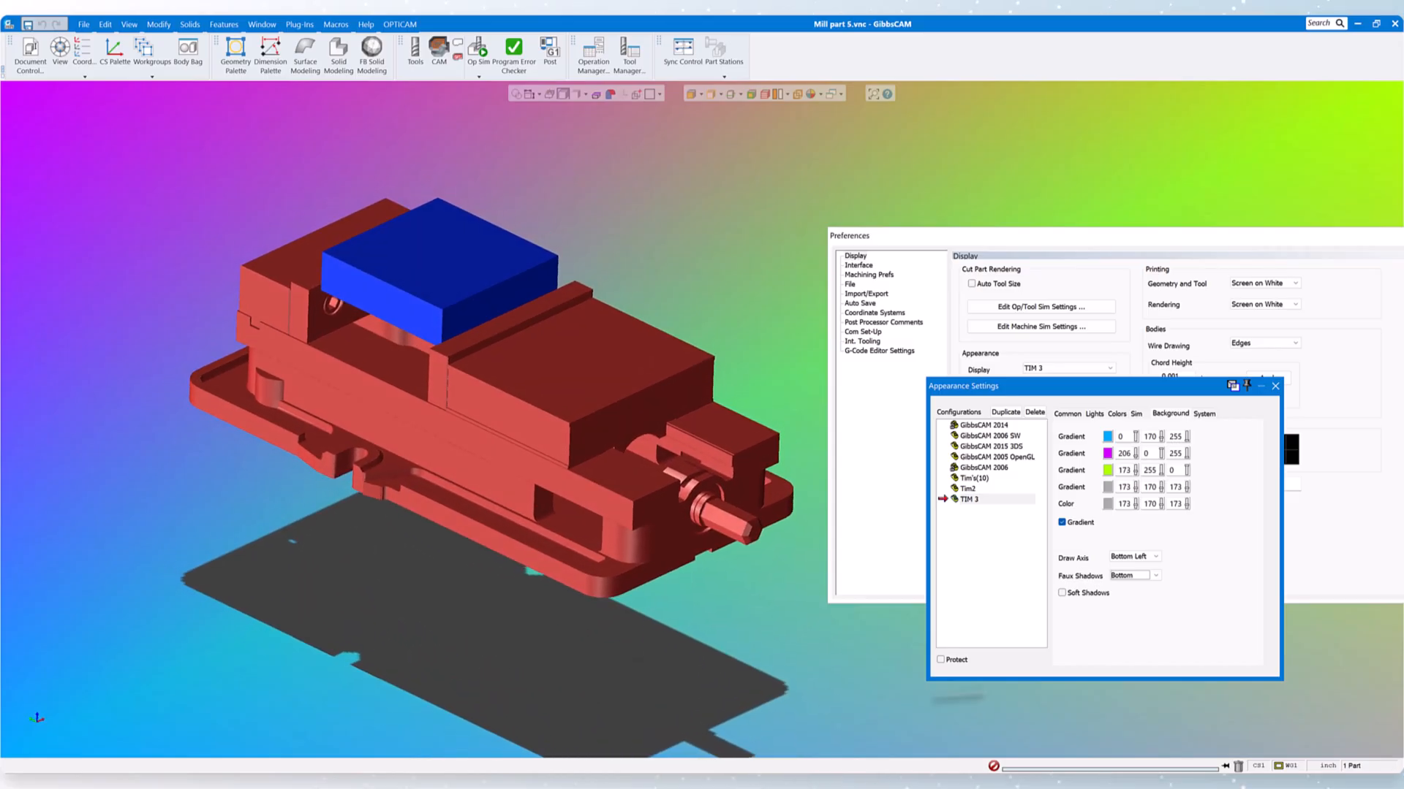
left_click(1155, 576)
left_click(1116, 583)
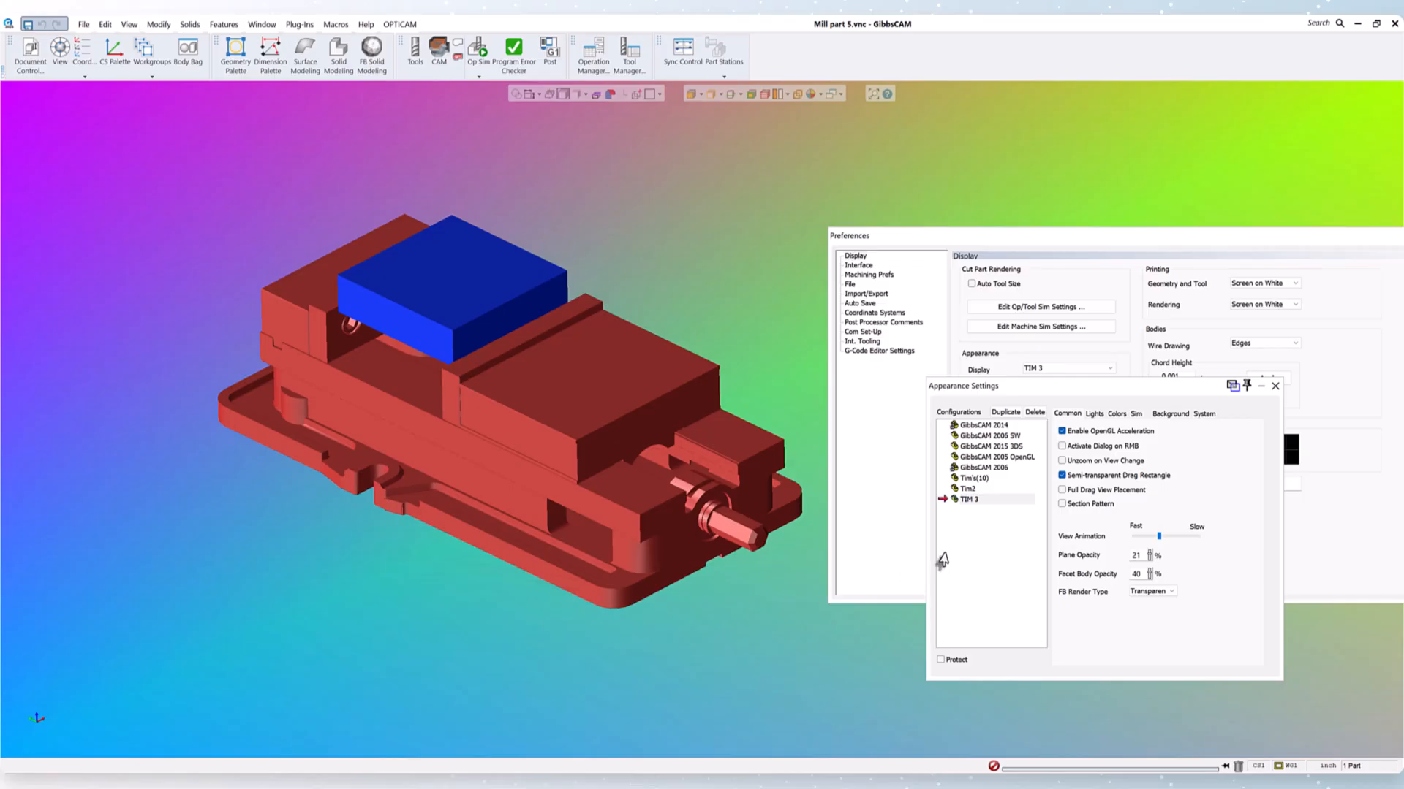
- Examine TIM 3's common, lighting, color, simulation, background and system appearance settings
left_click(1073, 411)
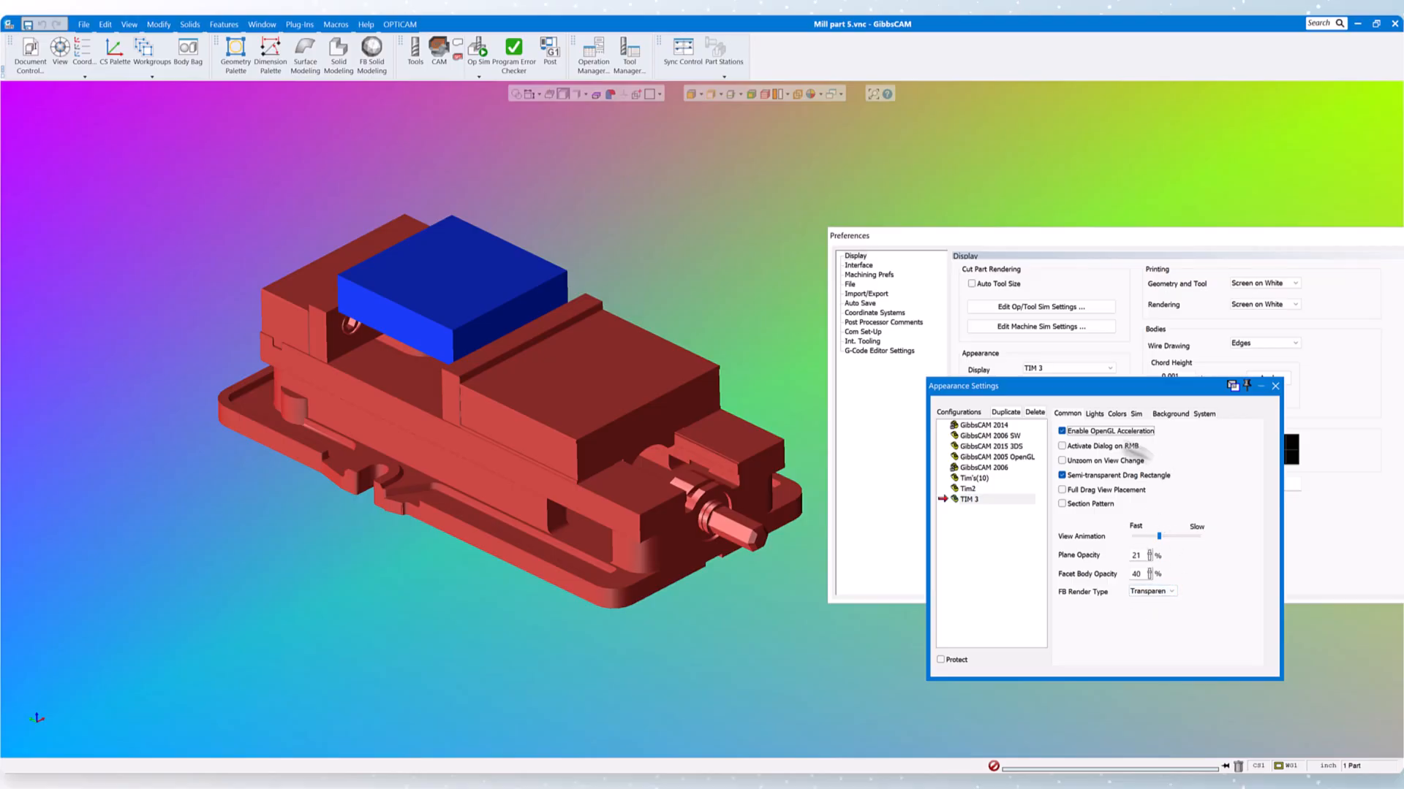
left_click(1094, 414)
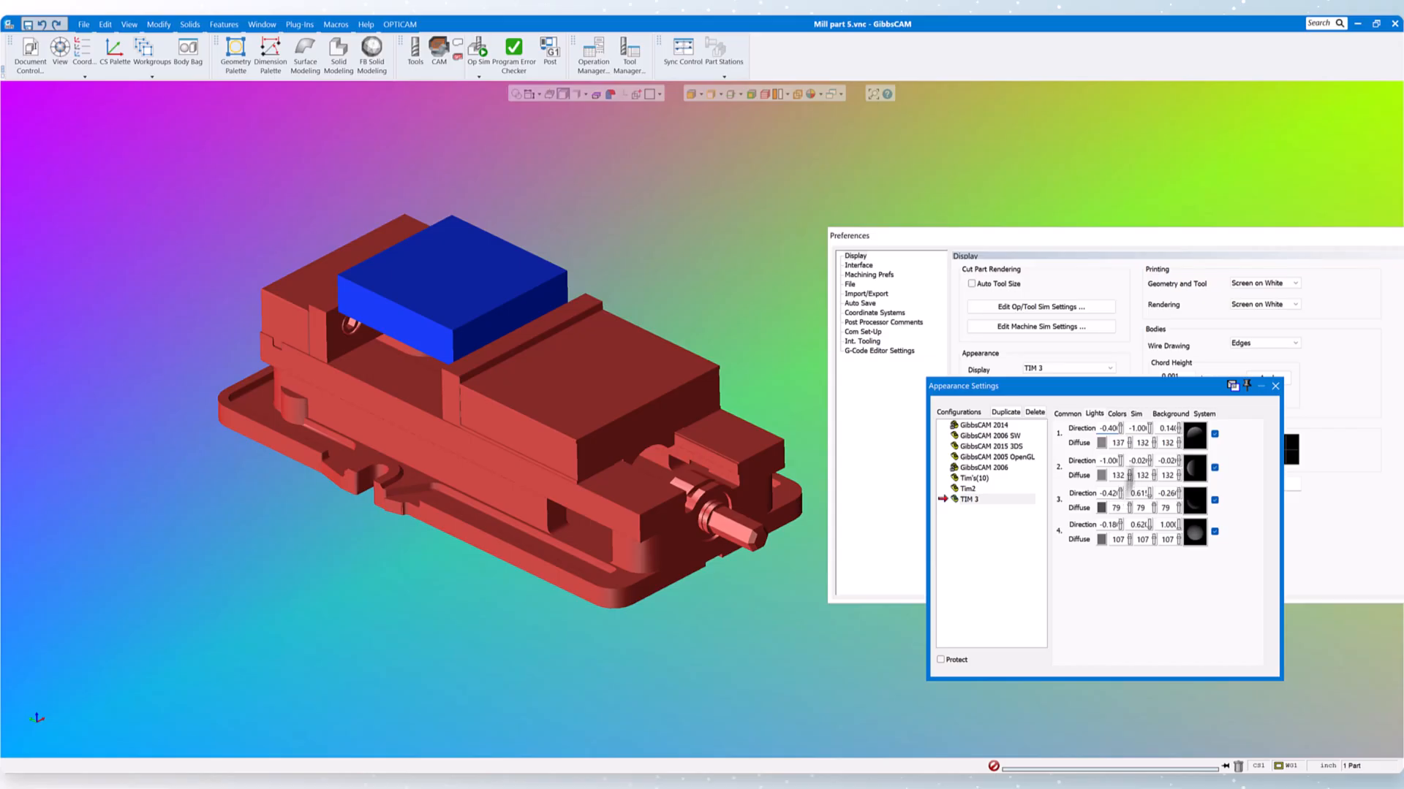
left_click(1135, 414)
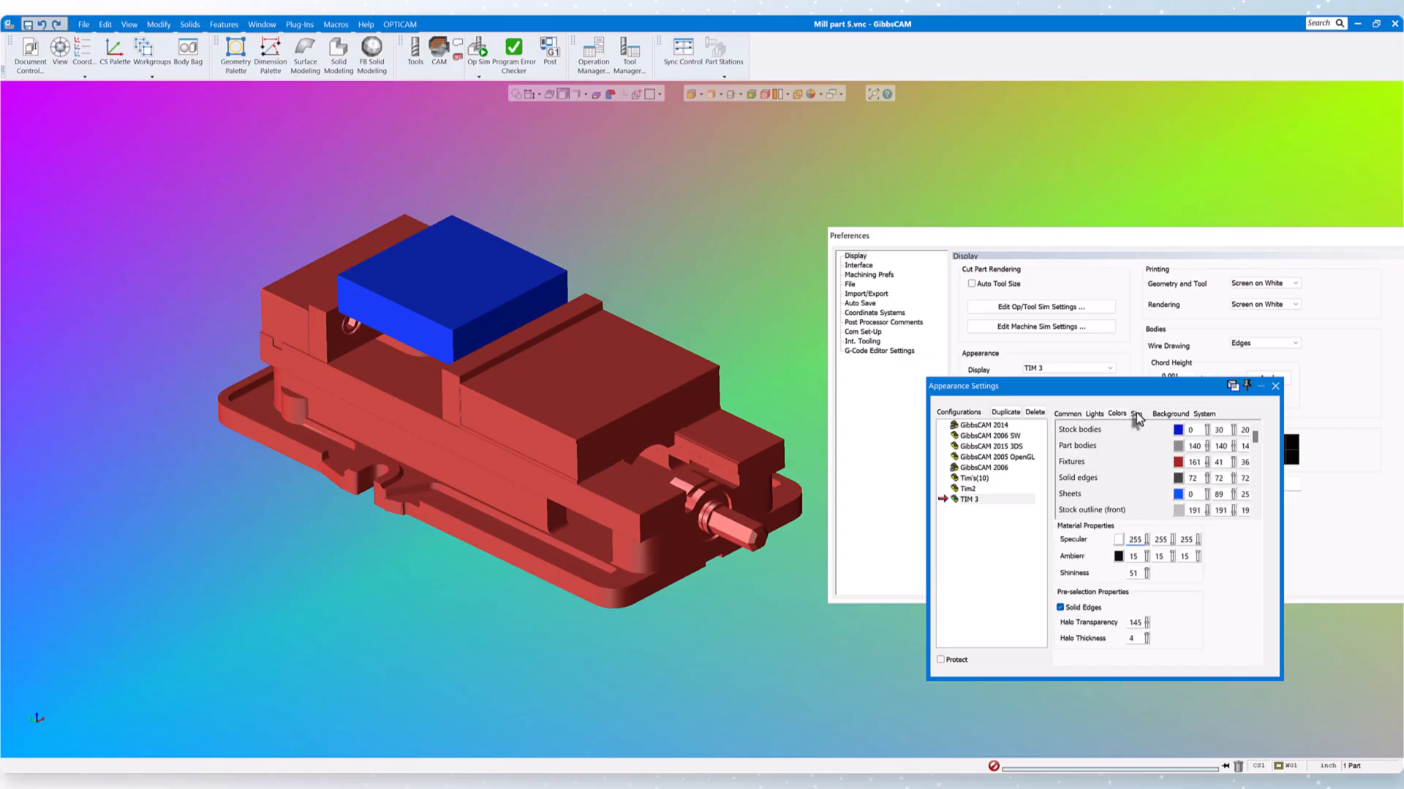
left_click(1136, 414)
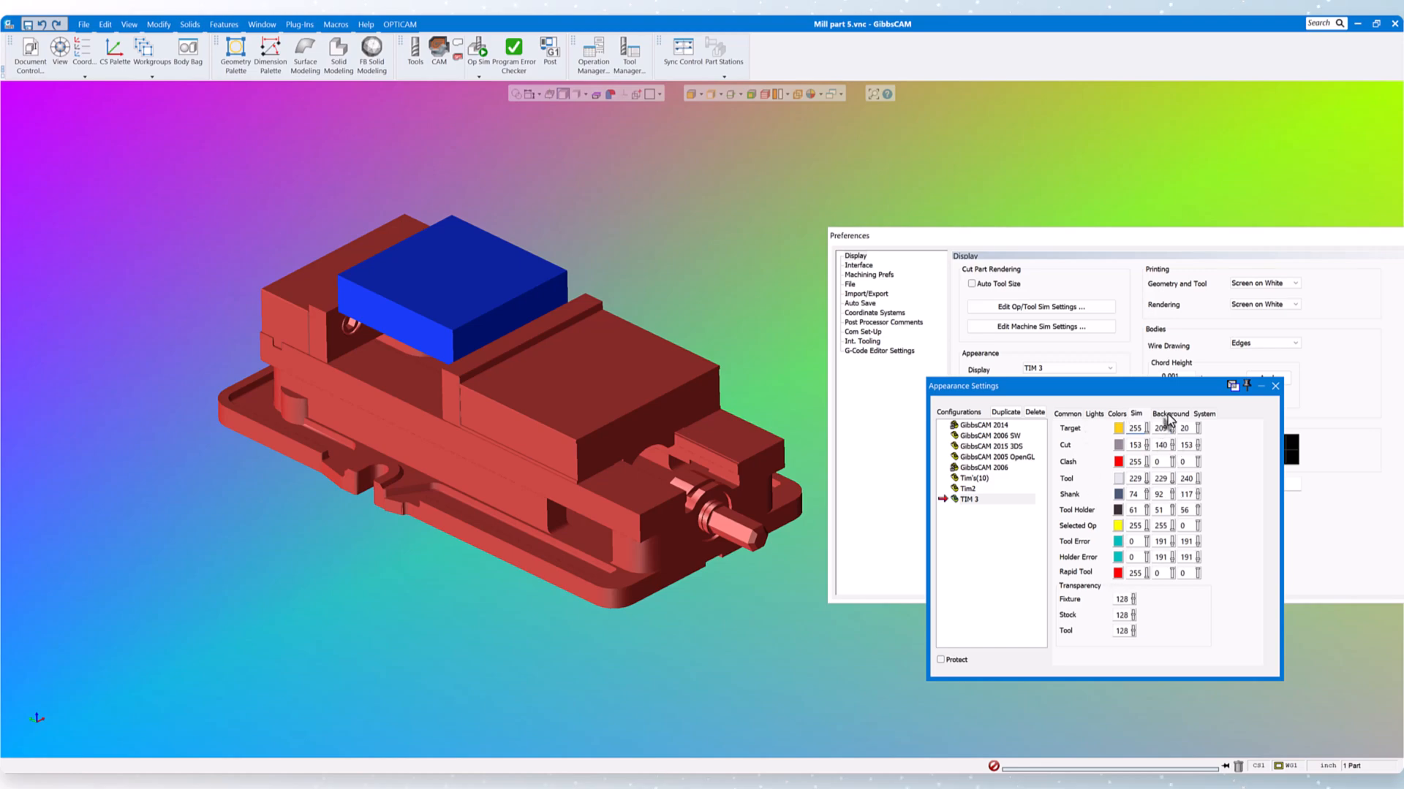
left_click(1168, 414)
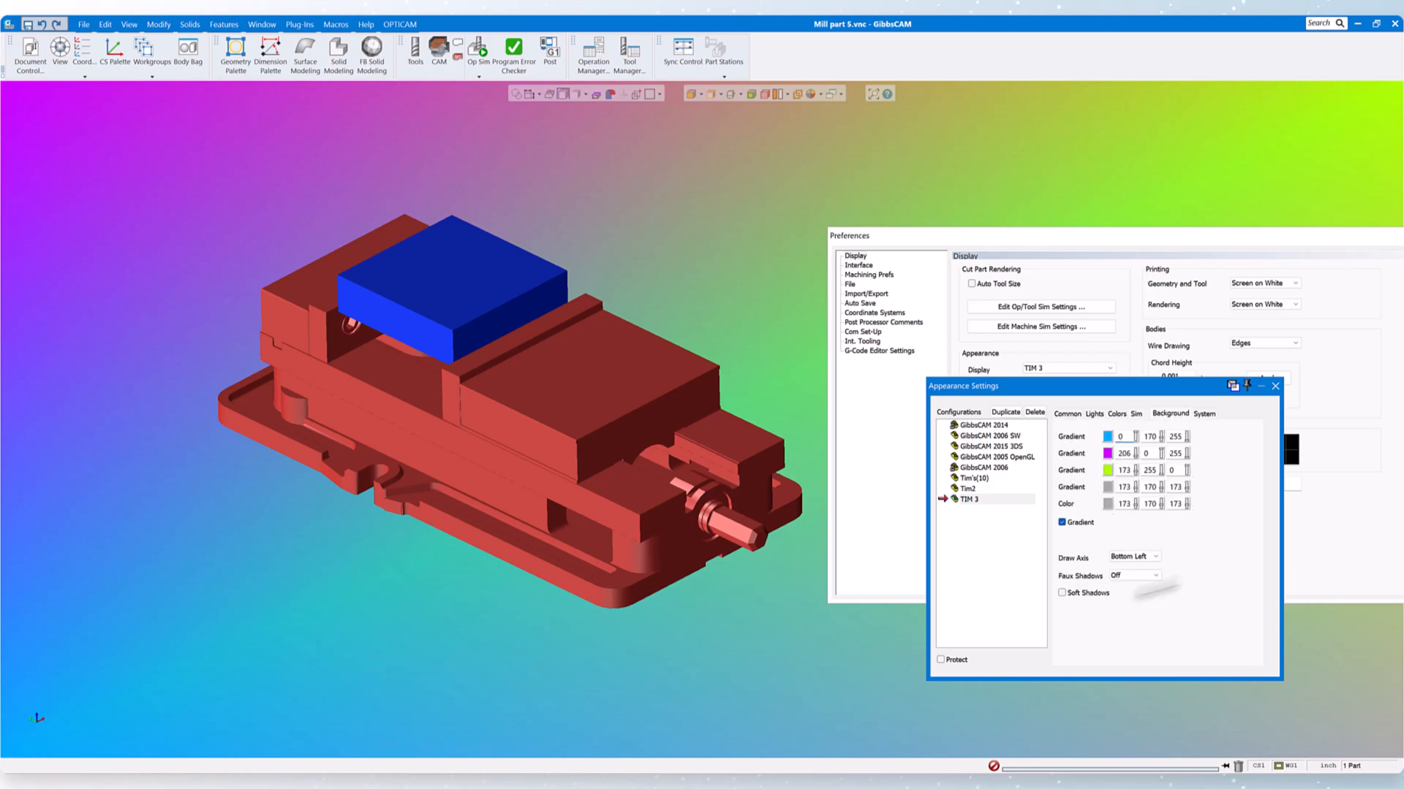
left_click(1204, 415)
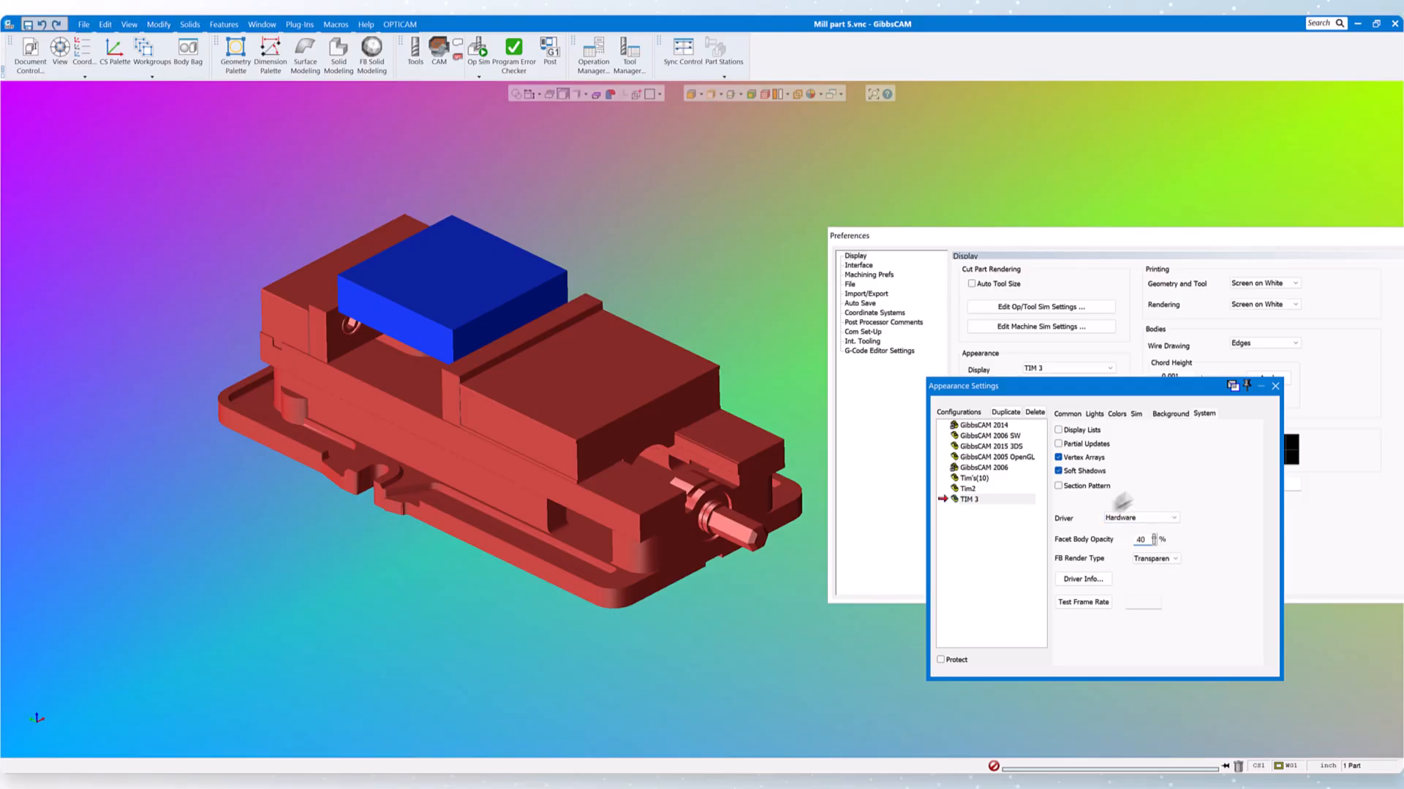
- Inspect the Driver choices in TIM 3's system settings, keep Hardware, and review the OpenGL driver information
left_click(1173, 520)
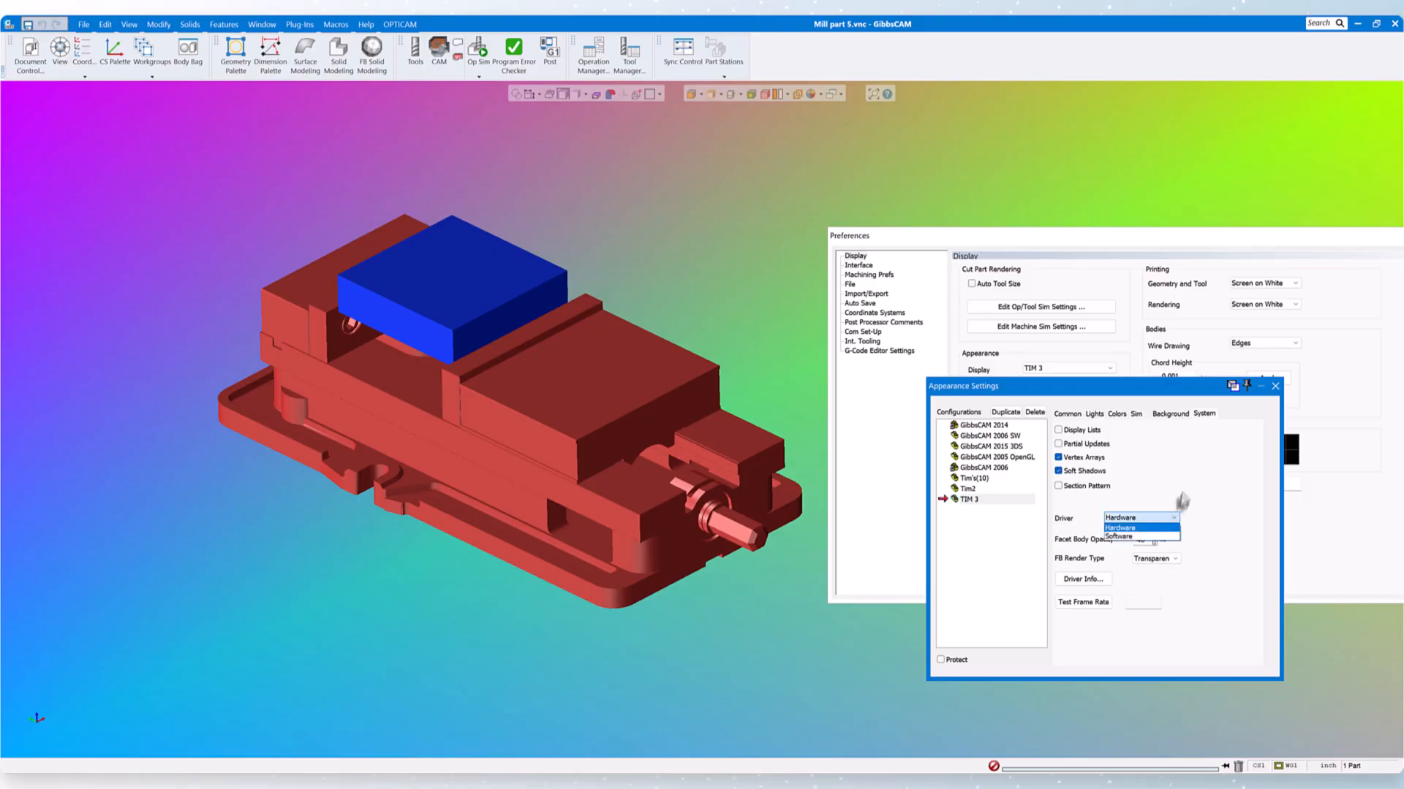
left_click(1184, 478)
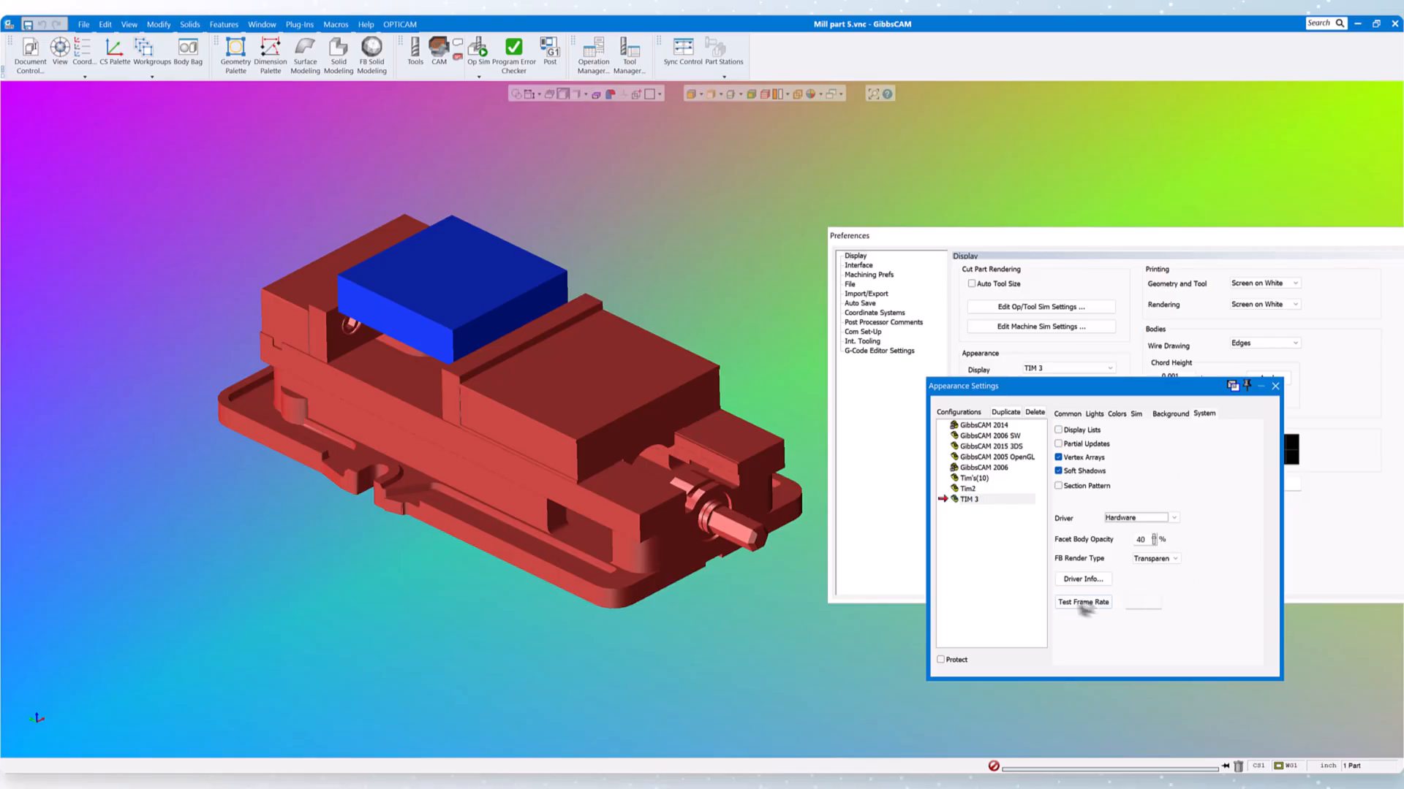
left_click(1074, 579)
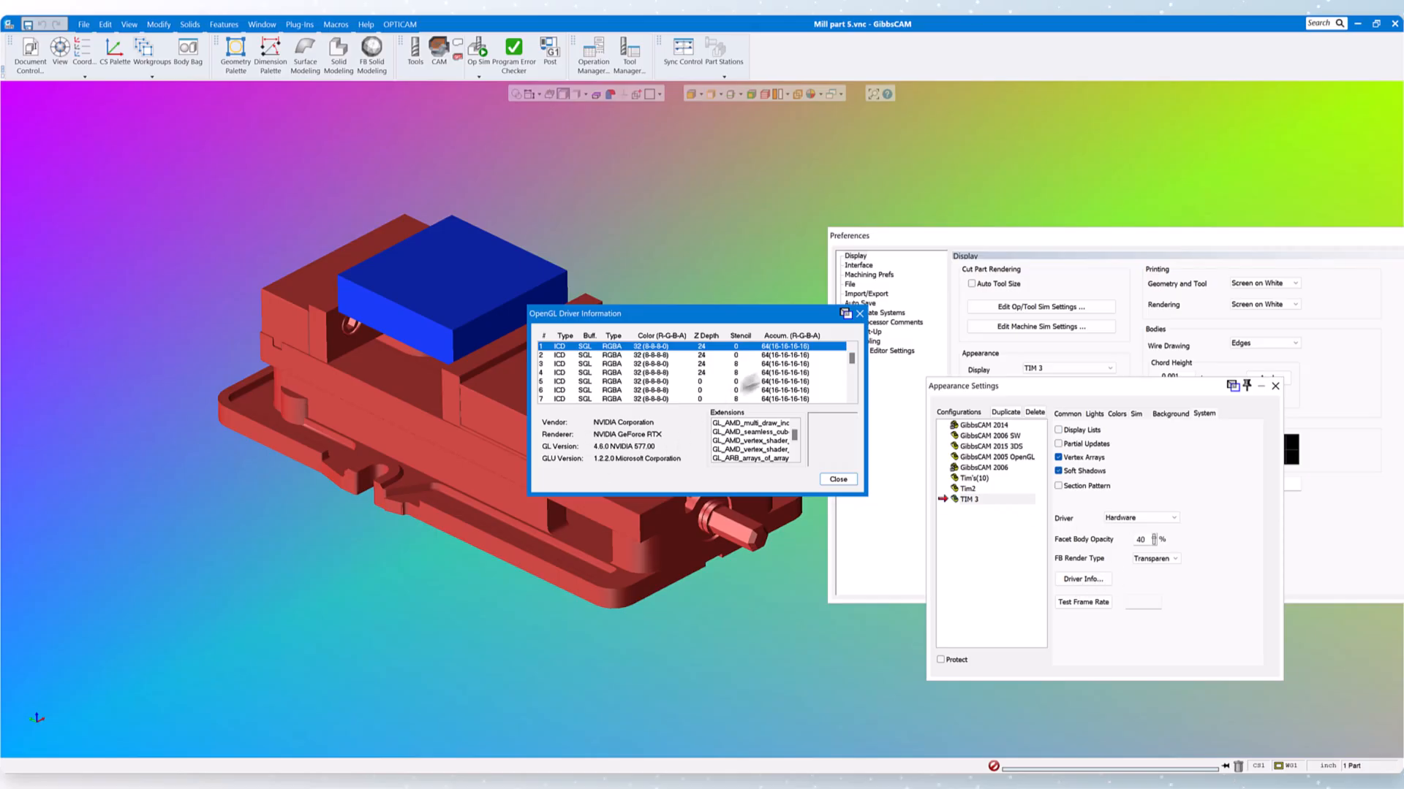
left_click(860, 316)
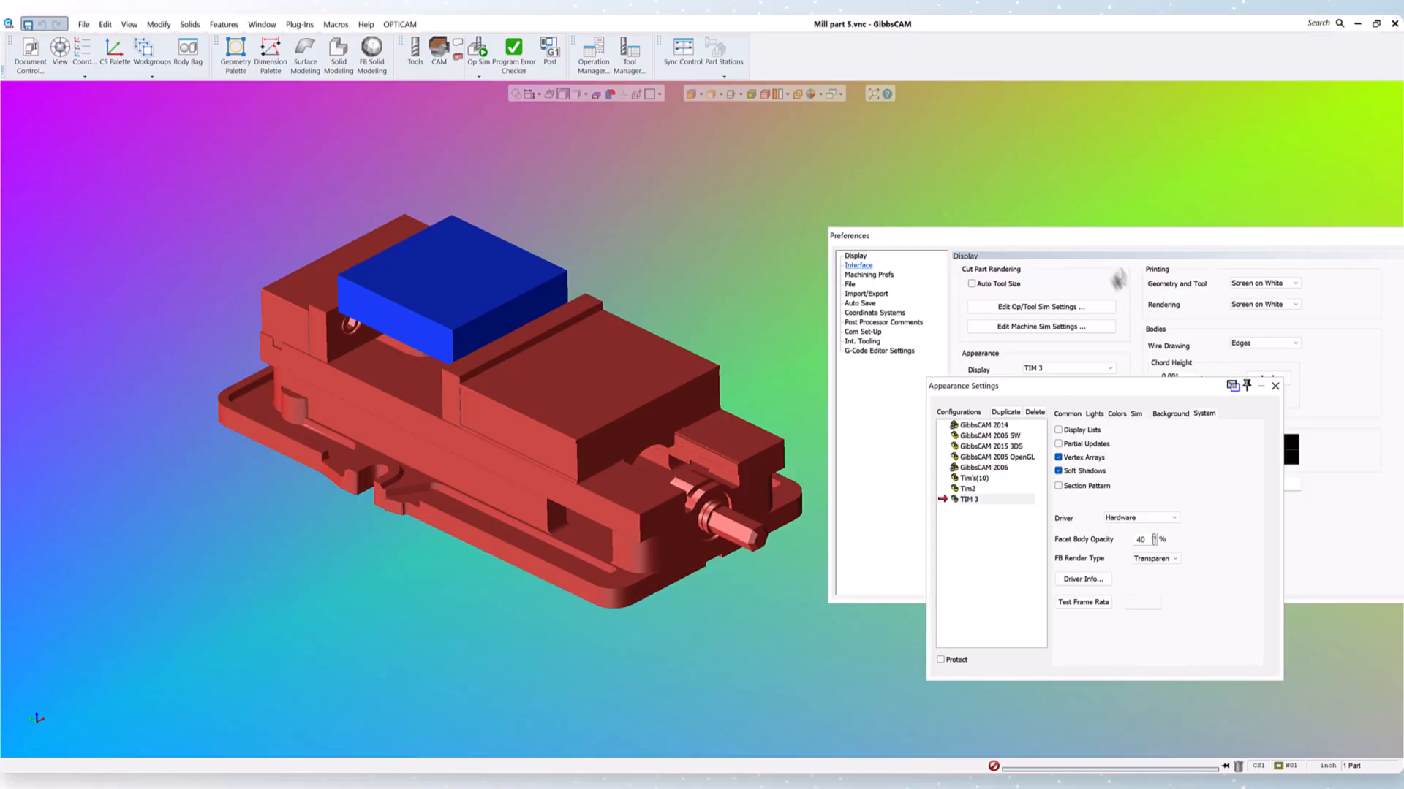
- Clear the Preferences window from the view and move the Appearance Settings dialog up, closer to the vise
left_click_drag(1100, 241, 1121, 248)
left_click_drag(1241, 266, 1403, 266)
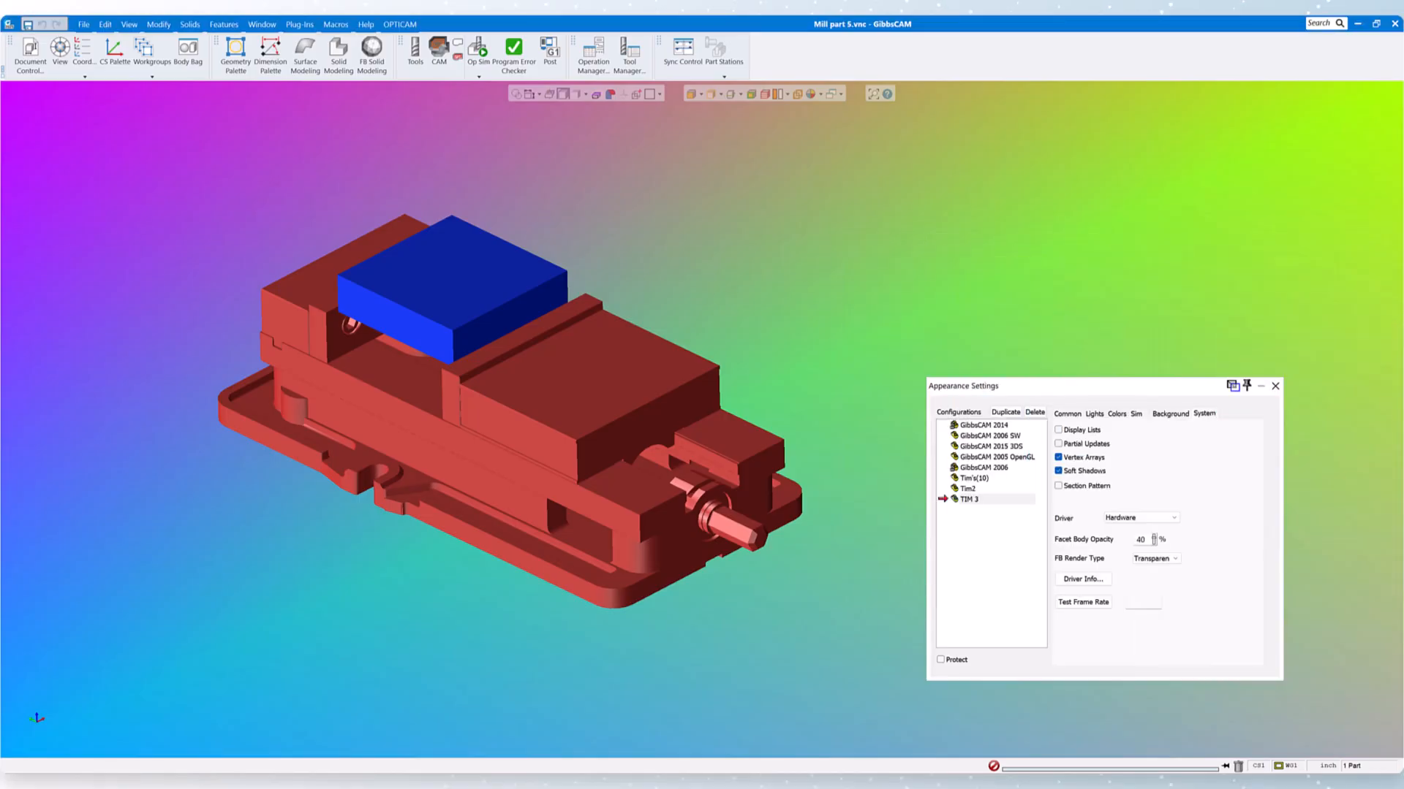
left_click_drag(1109, 386, 1065, 292)
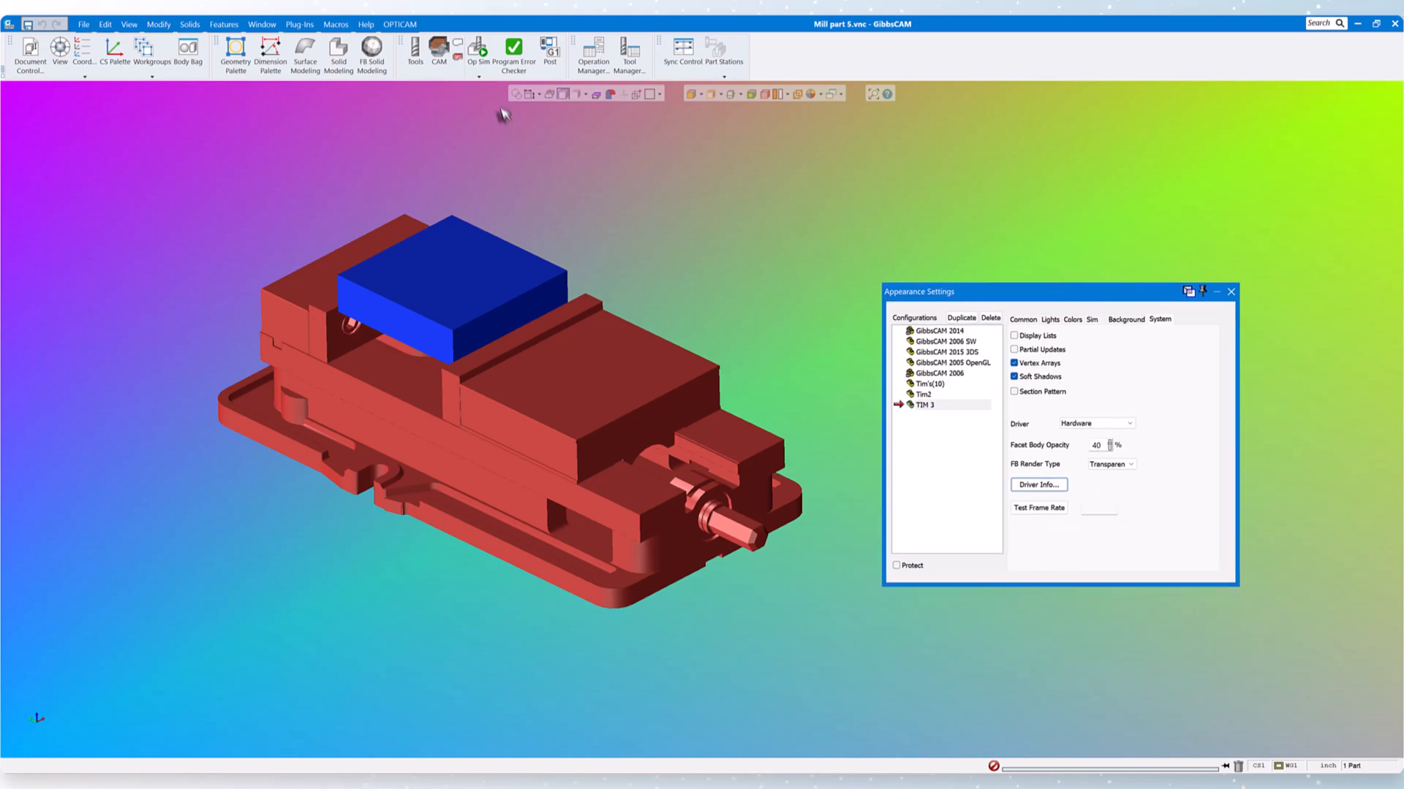
- Start Op Sim rendering, lower the playback speed, and run the simulation until the tool has cut part of the stock
left_click(482, 68)
left_click(500, 106)
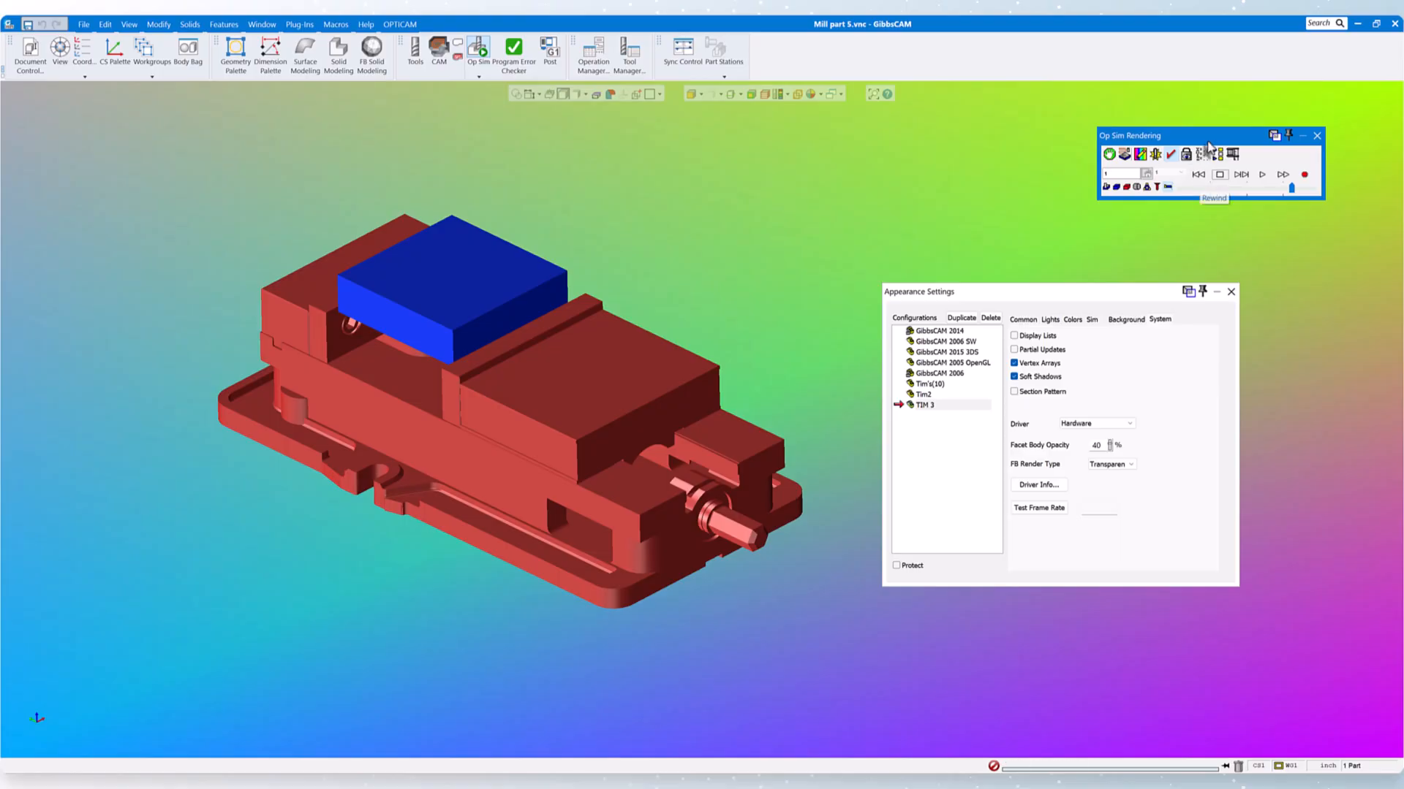
left_click_drag(1208, 137, 1000, 155)
middle_click_drag(745, 259, 794, 360)
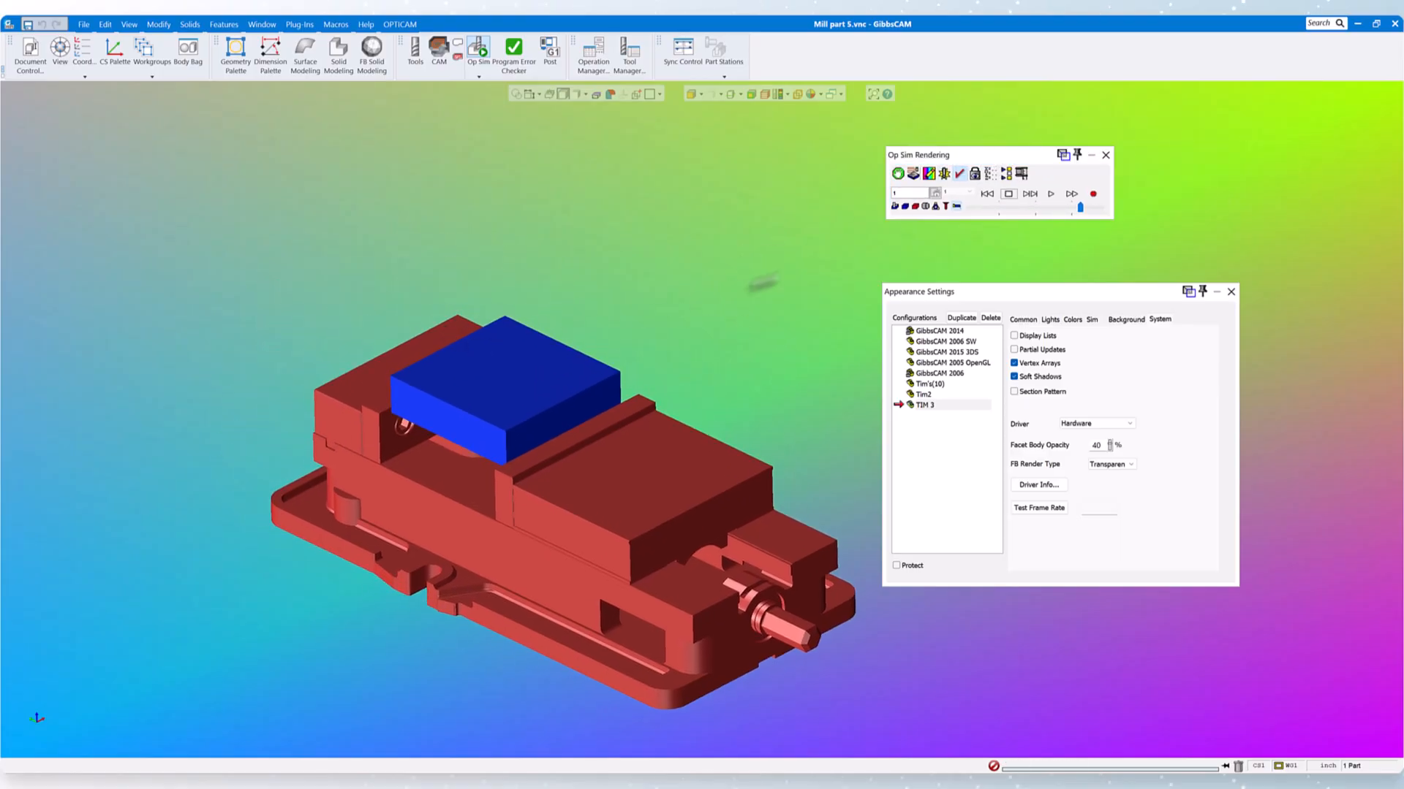
left_click(1015, 210)
left_click(1049, 195)
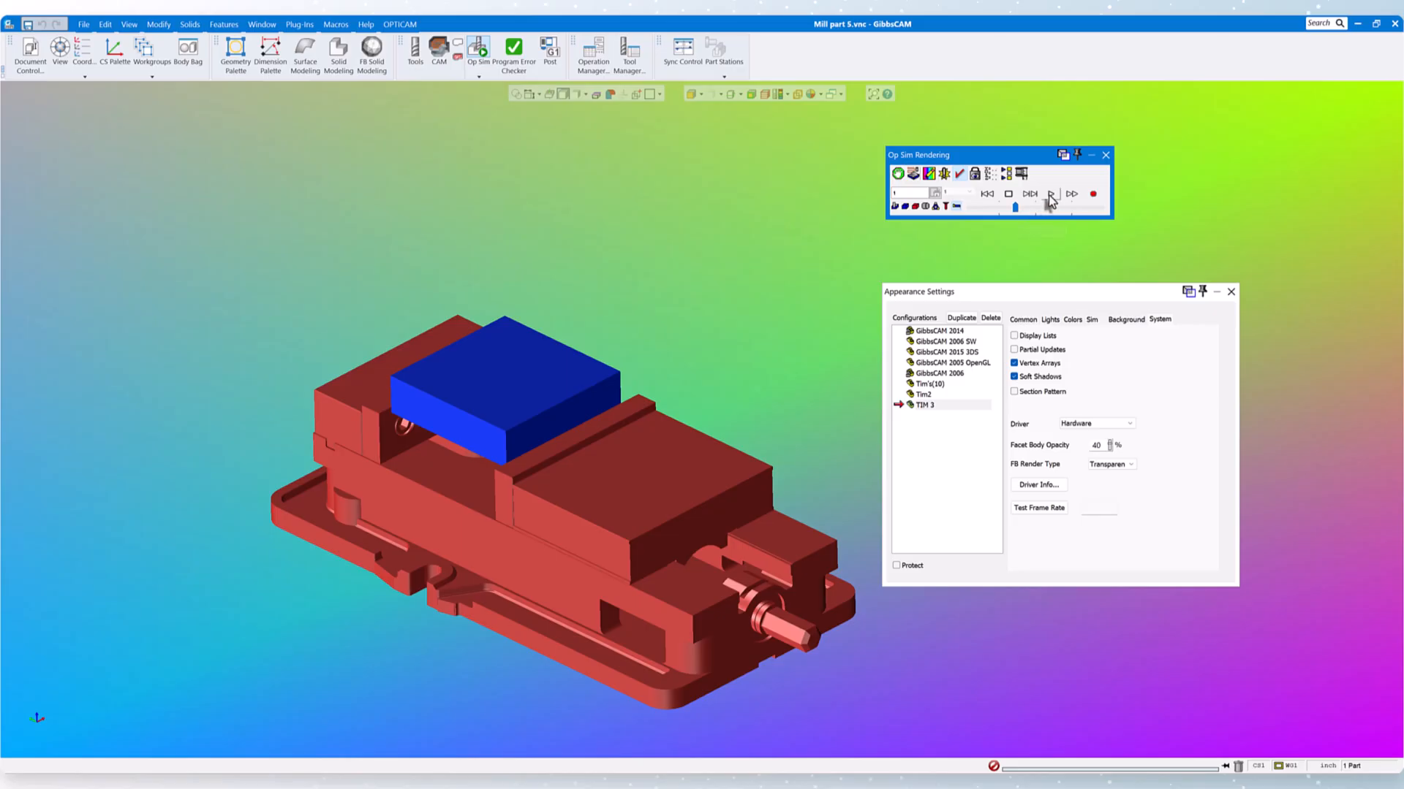
left_click(1012, 196)
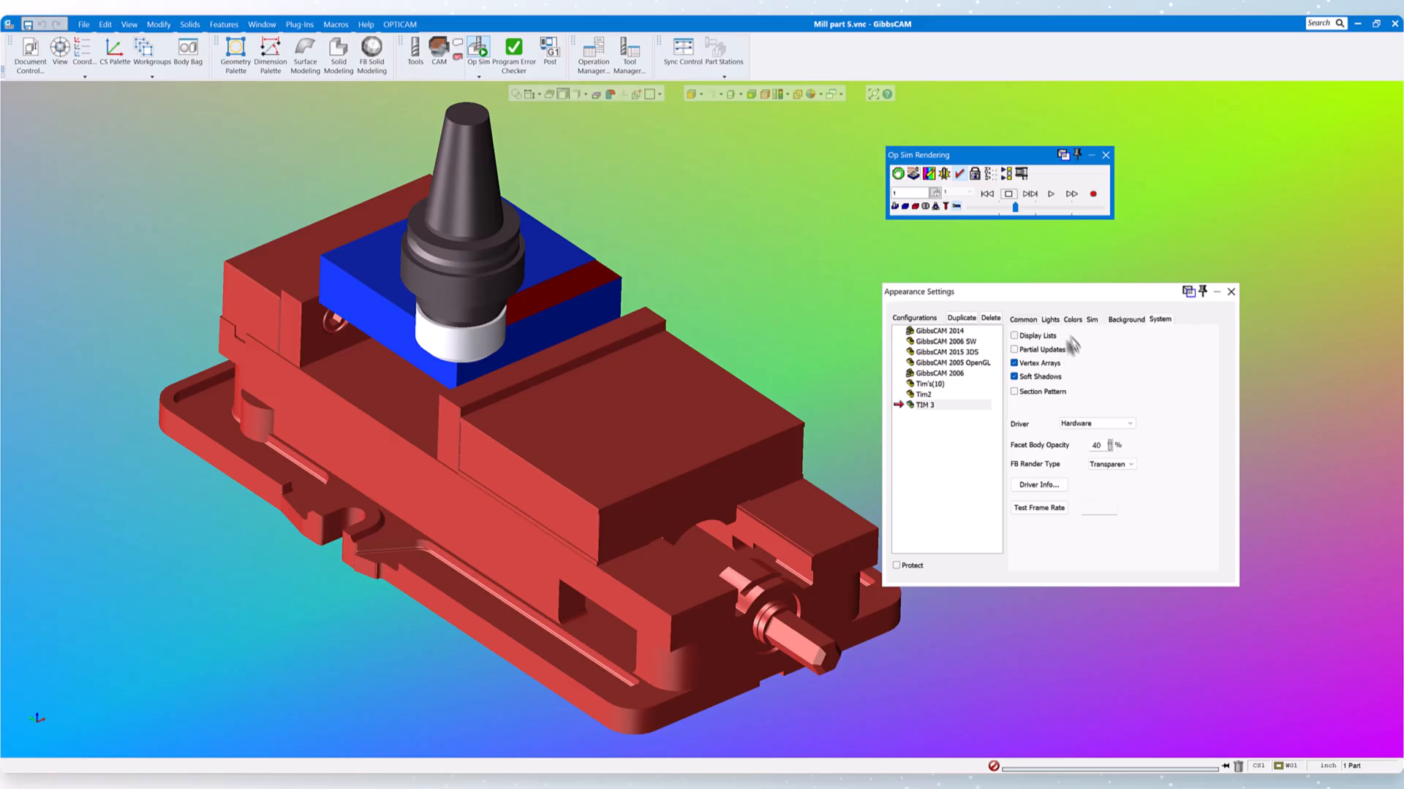
- Leave the simulation and set TIM 3's stock bodies color to a medium blue with red 0 and green 97
left_click(1049, 320)
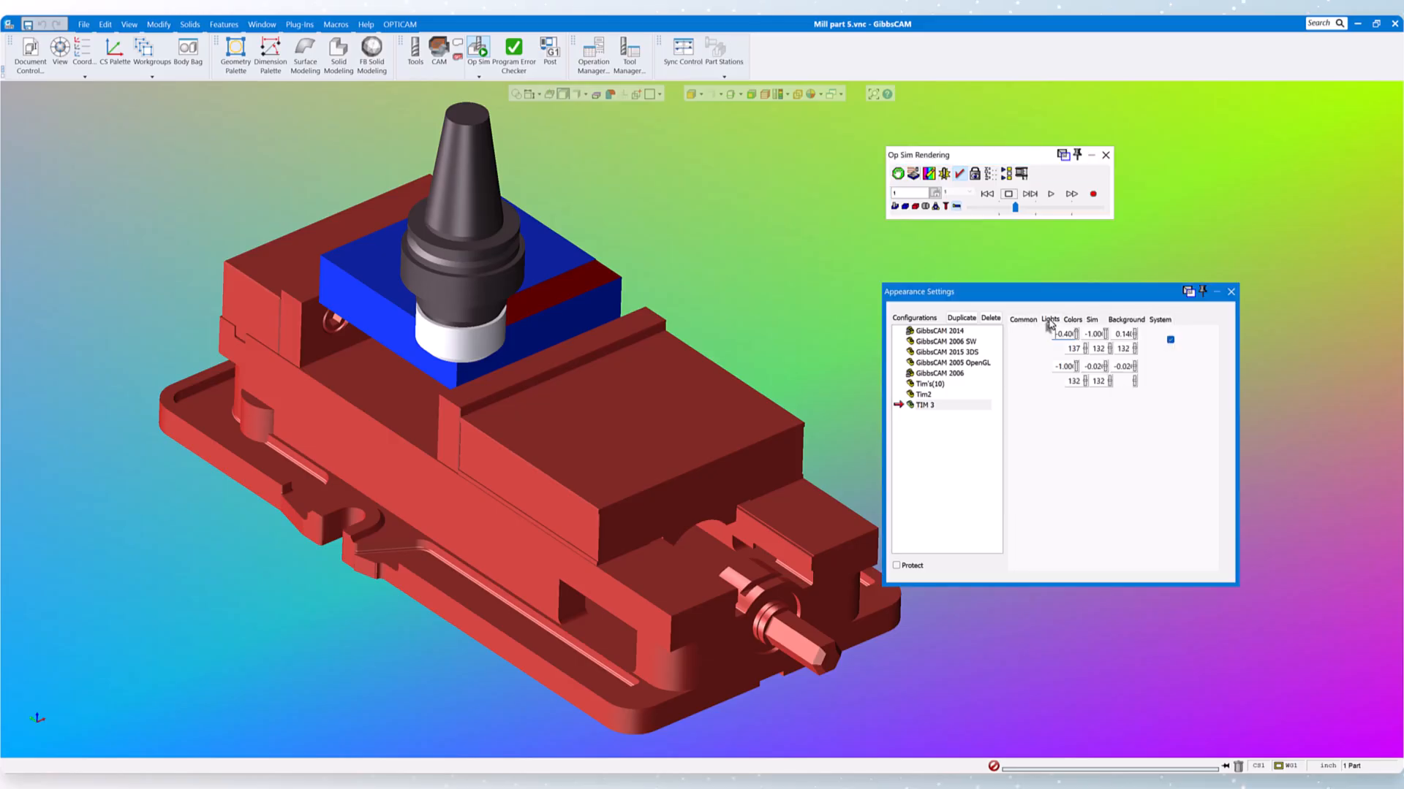
left_click(1071, 321)
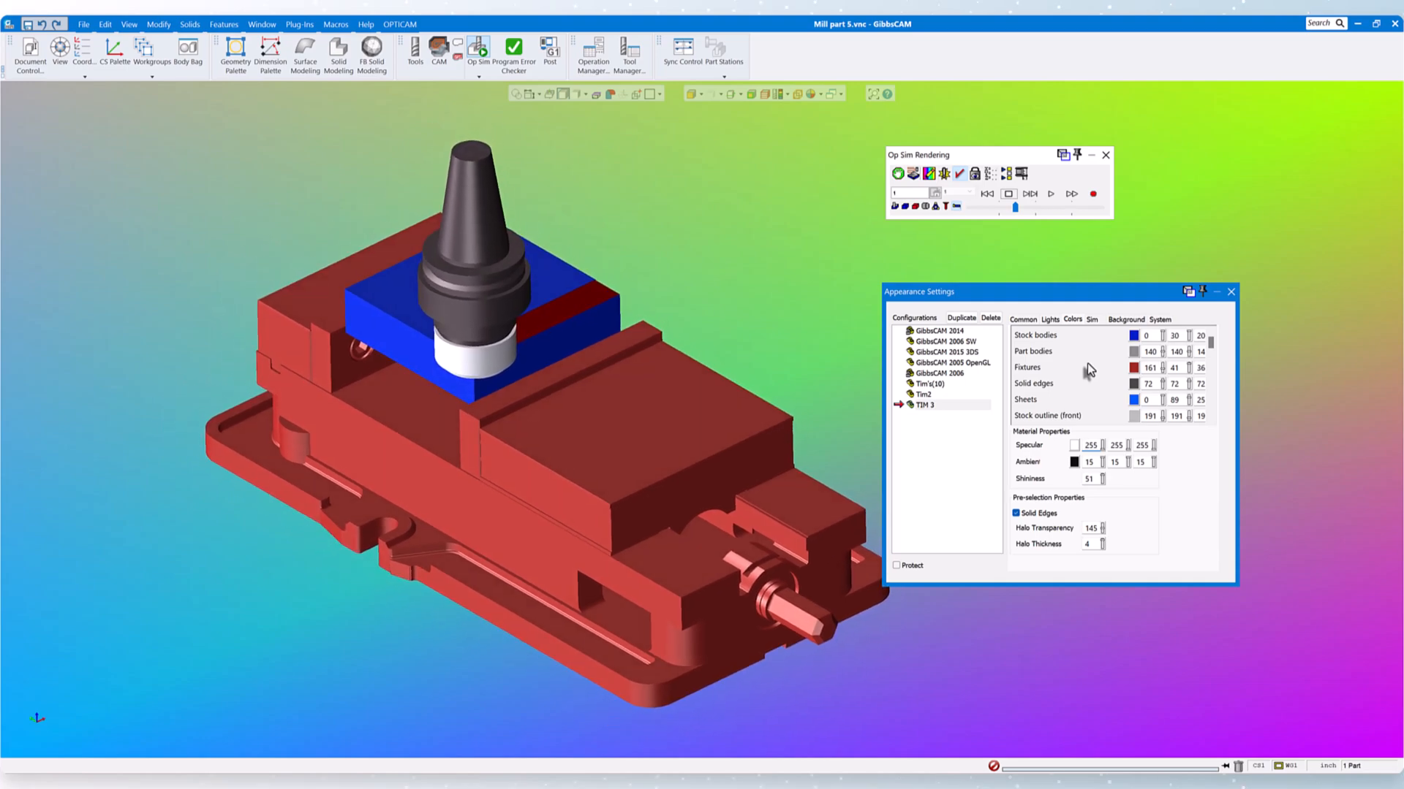
left_click(479, 51)
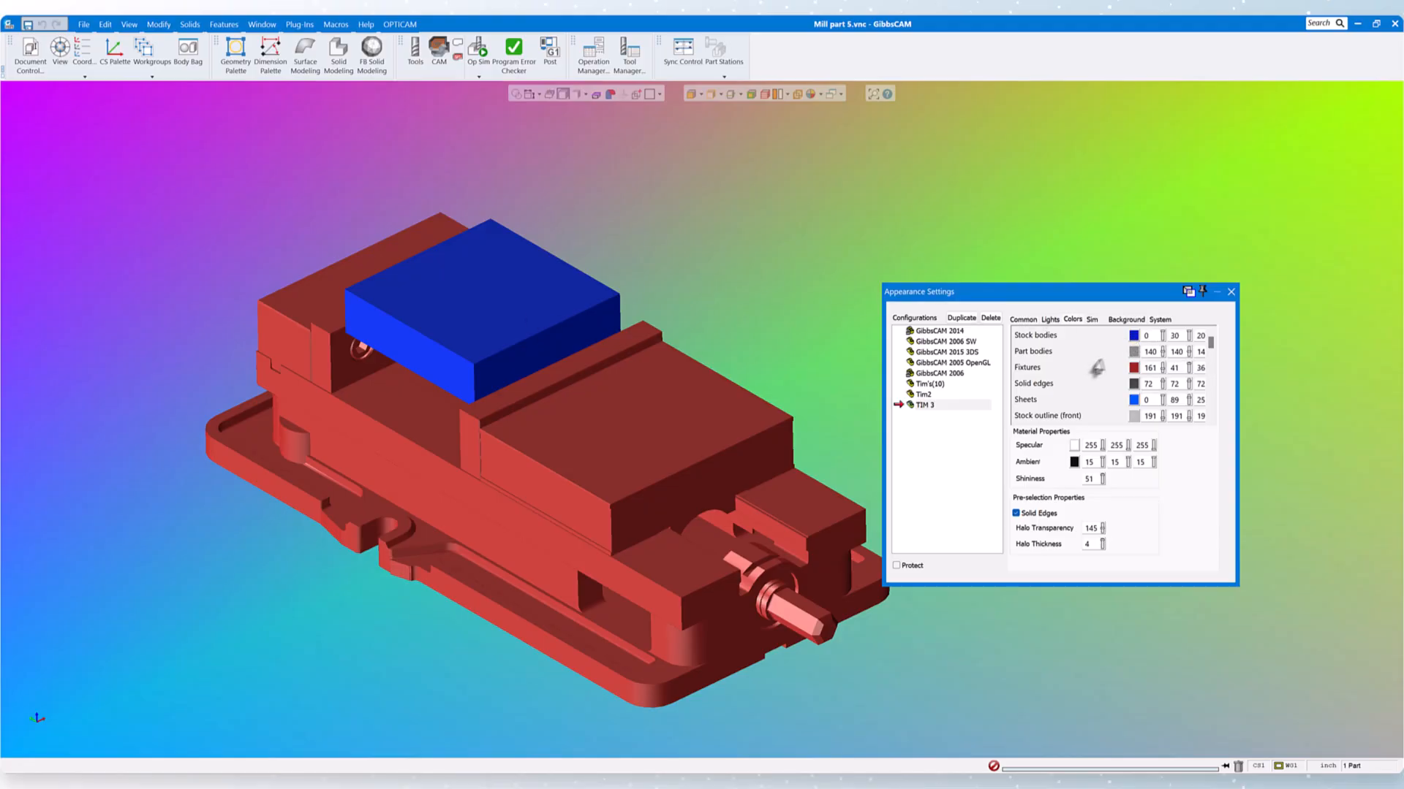
left_click(1134, 337)
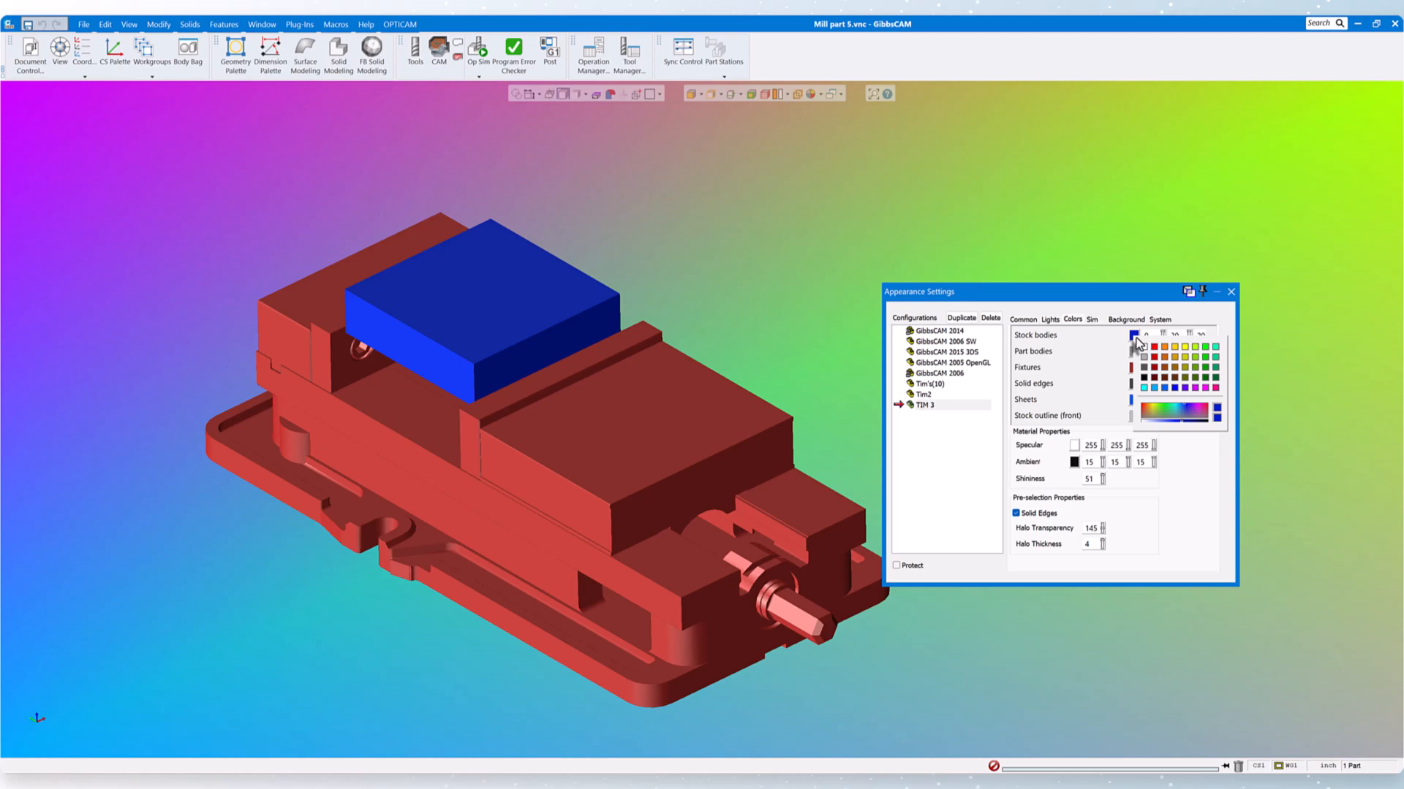
left_click(1154, 389)
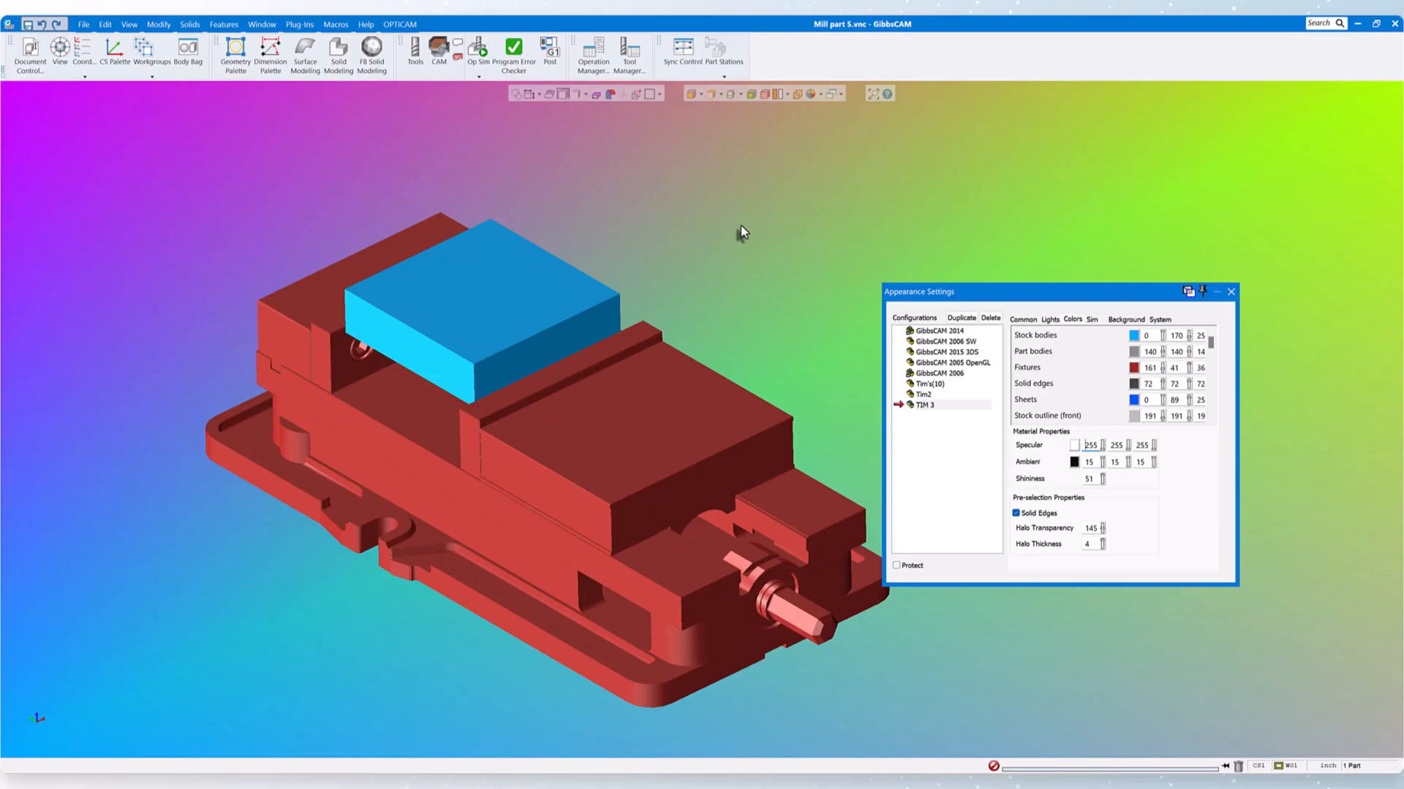
left_click(1134, 336)
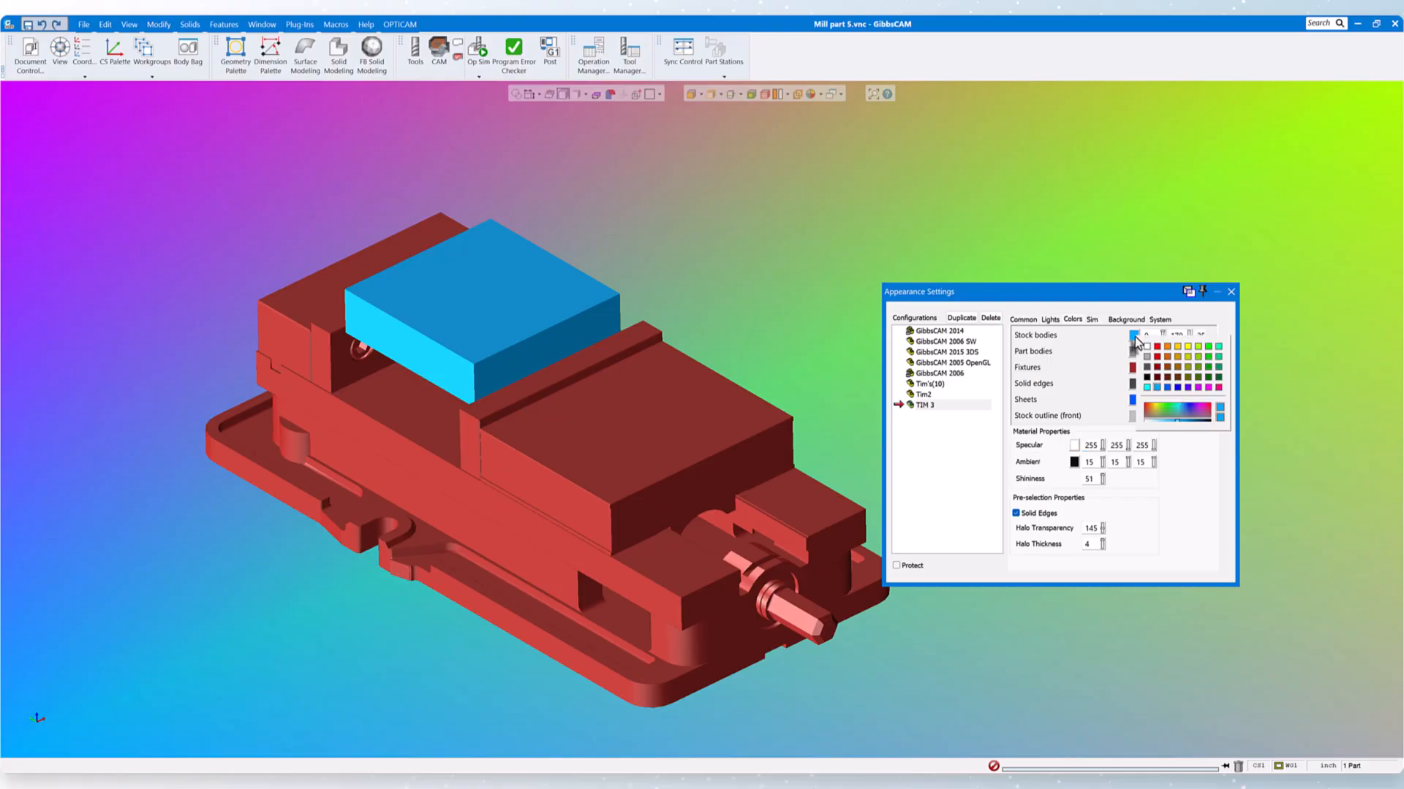
left_click(1168, 388)
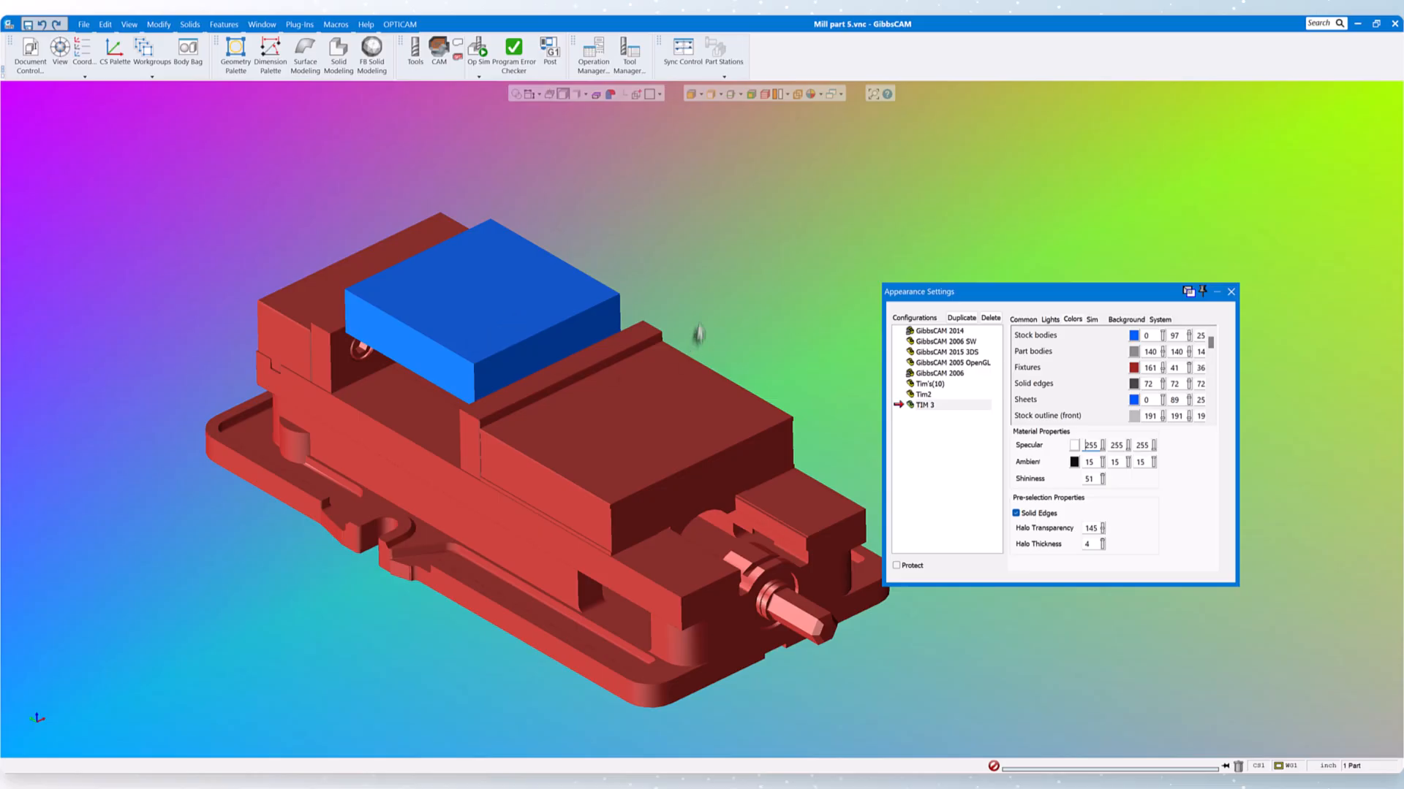
- Try magenta and pink on TIM 3's fixtures, and settle on red 255, 0, 0 as the fixture color
left_click(1133, 368)
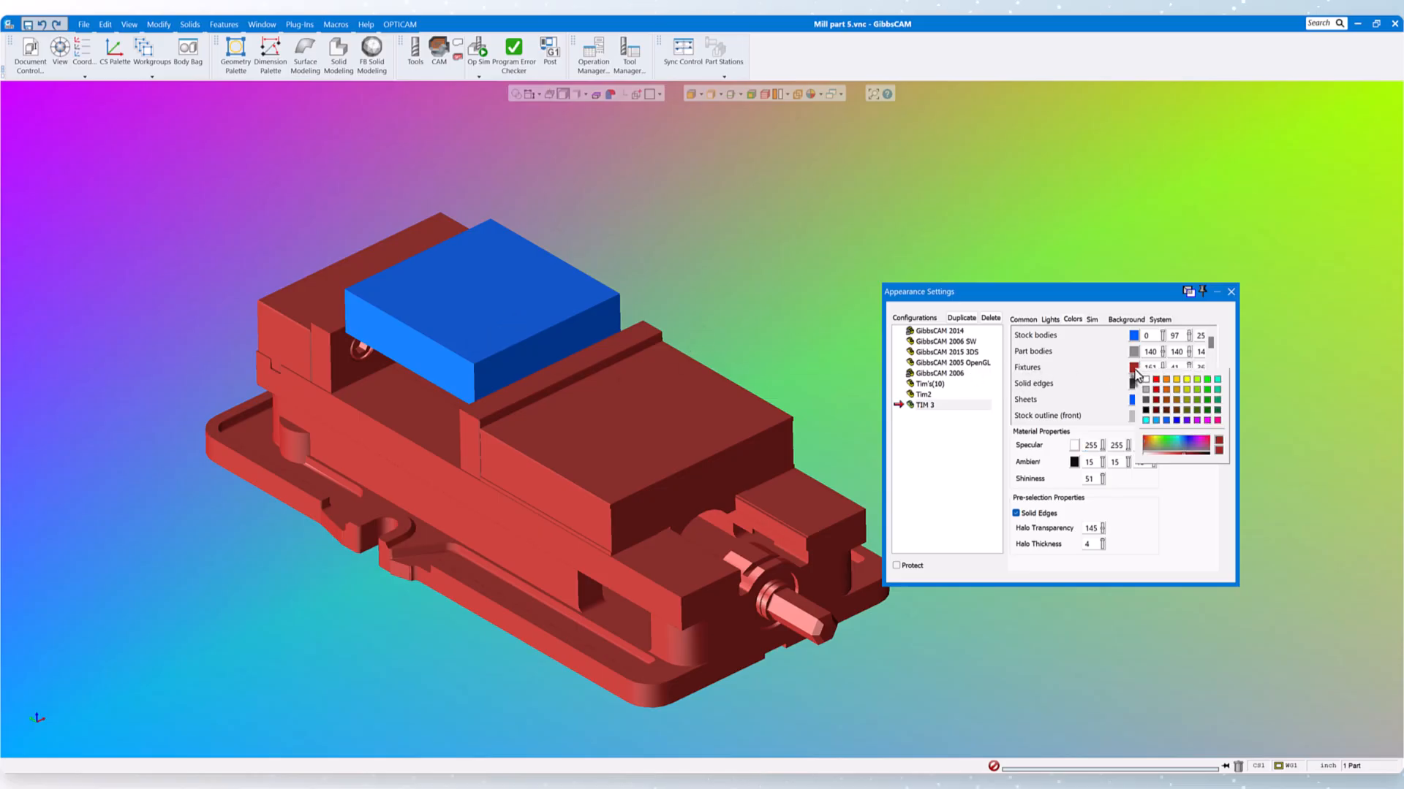
left_click(1206, 421)
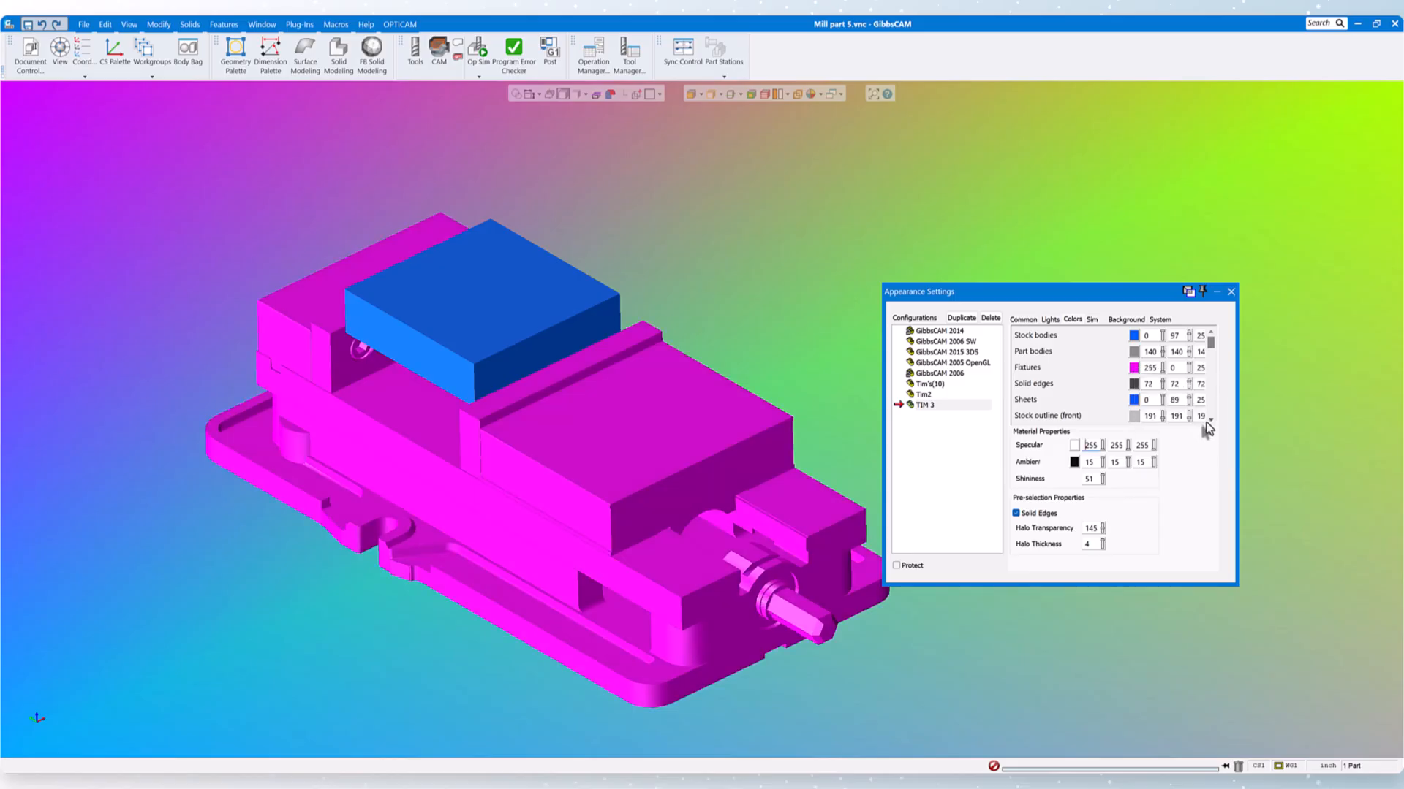
left_click(1134, 369)
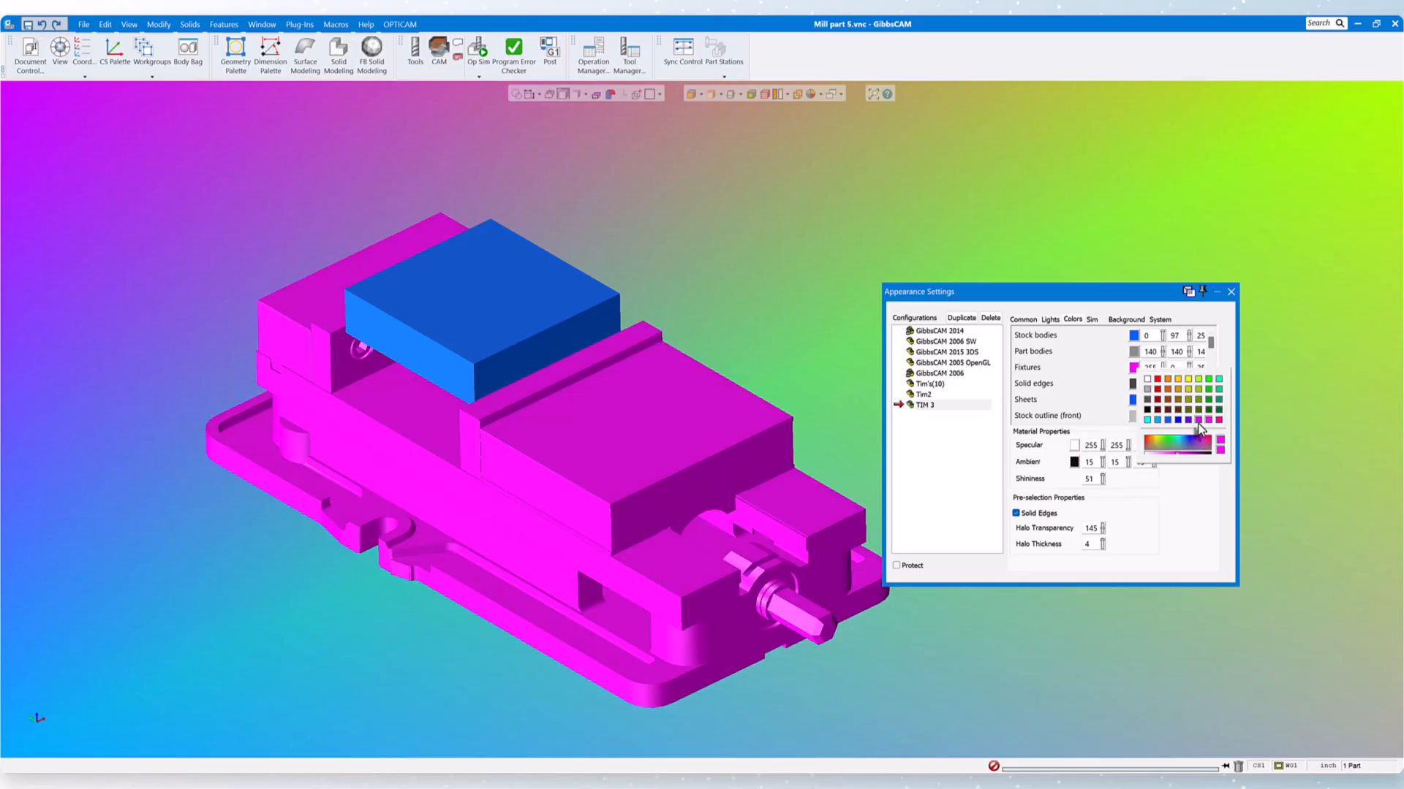
left_click(1218, 421)
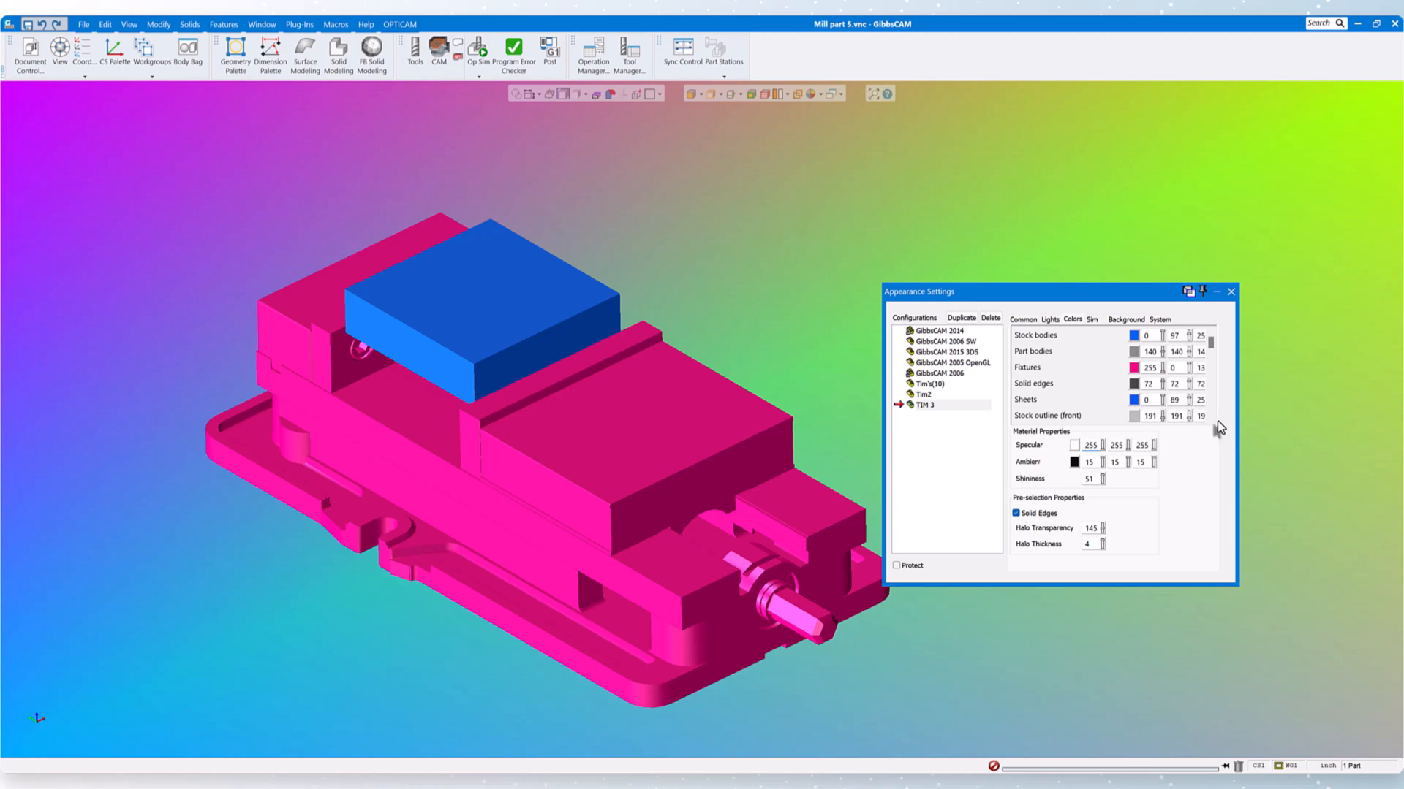
left_click(1134, 368)
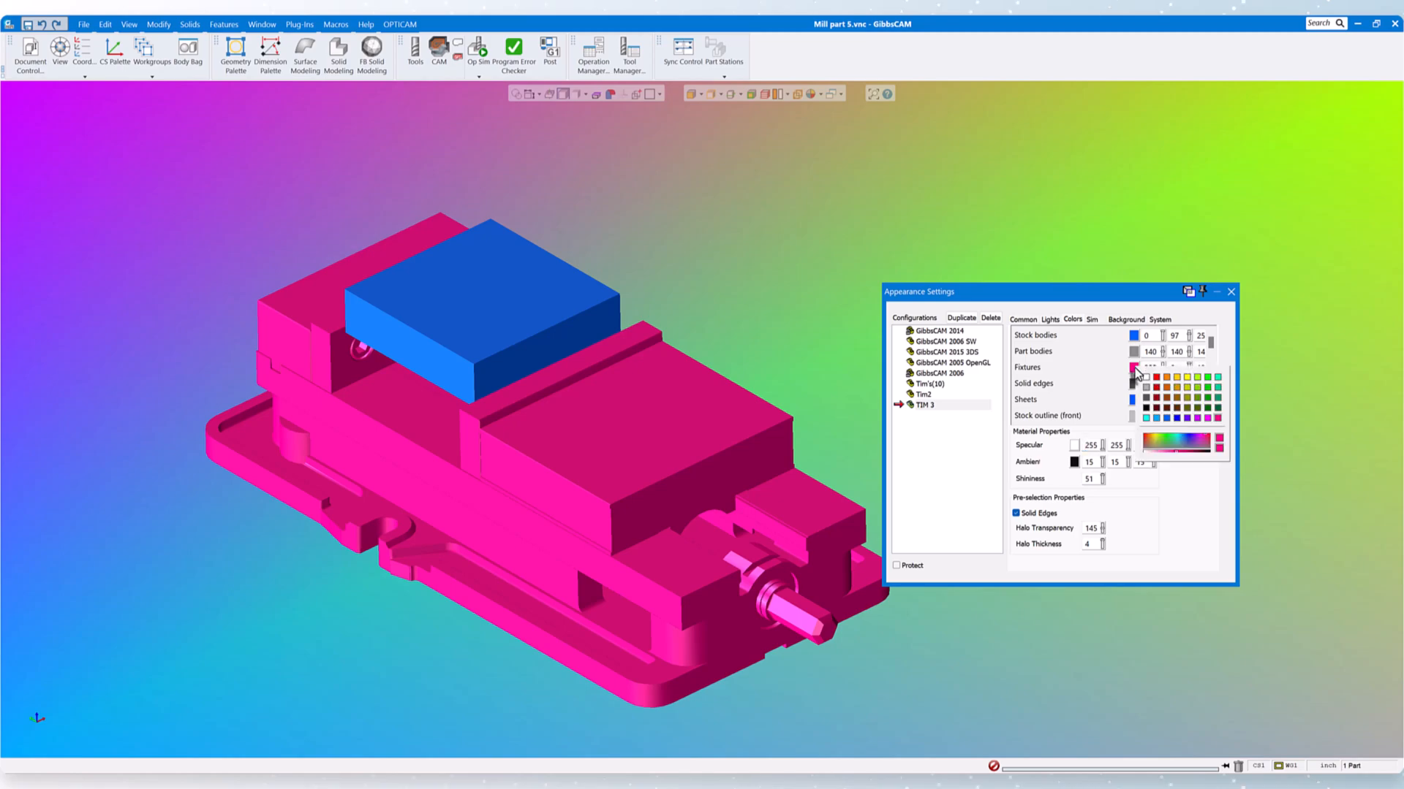
left_click(1156, 378)
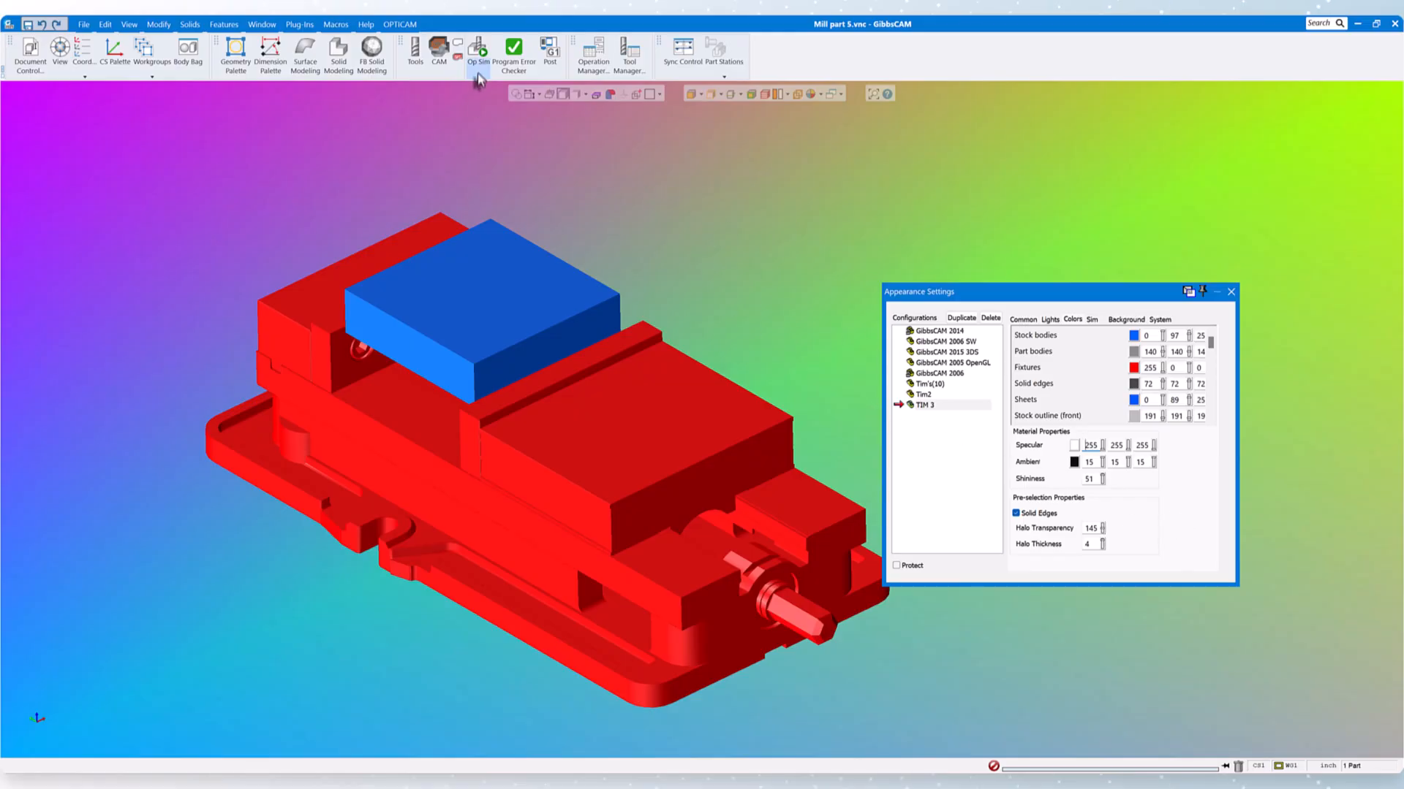
- Return to Op Sim, try light blue 0, 170, 255 for the simulated tool, and settle on orange 206, 97, 0
left_click(479, 48)
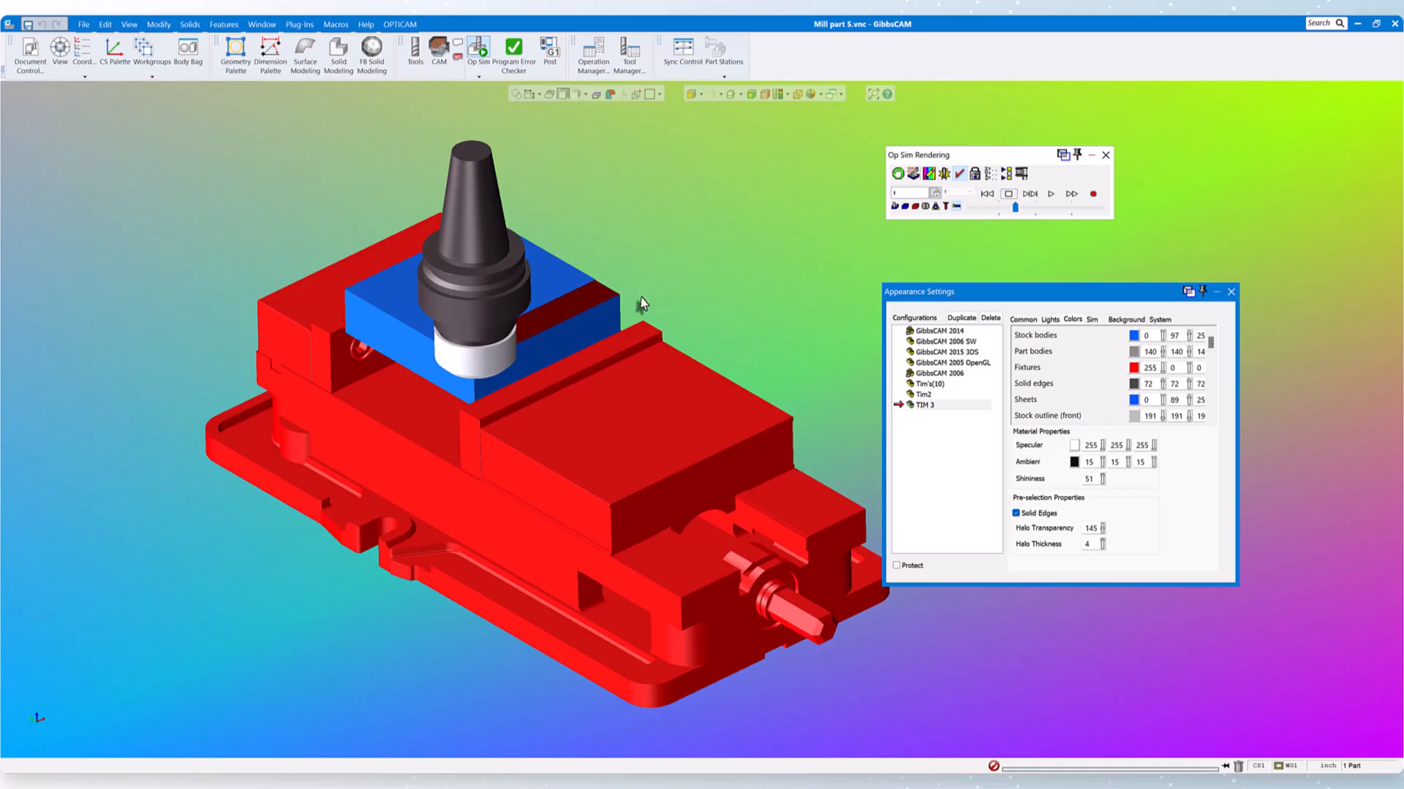
left_click(1092, 322)
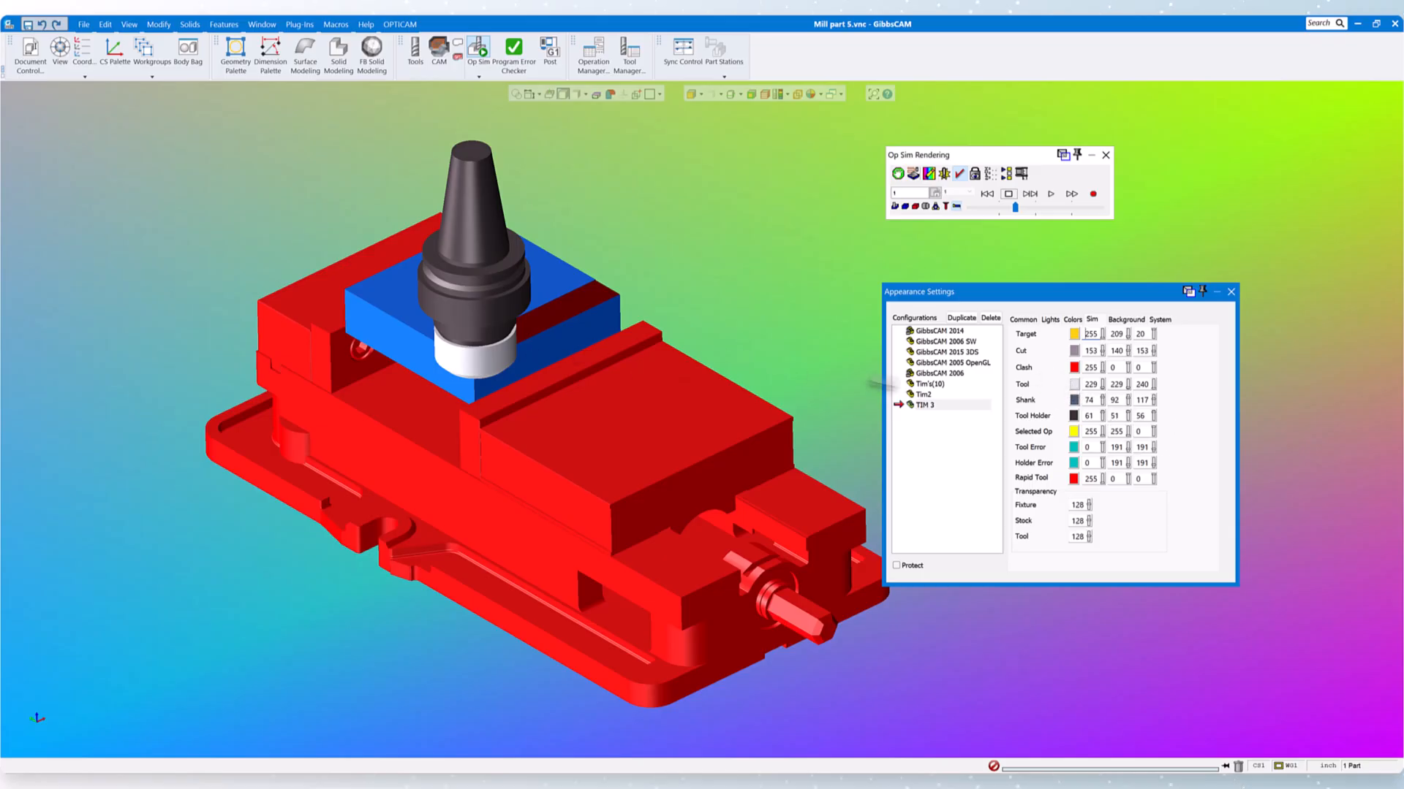
left_click(1072, 385)
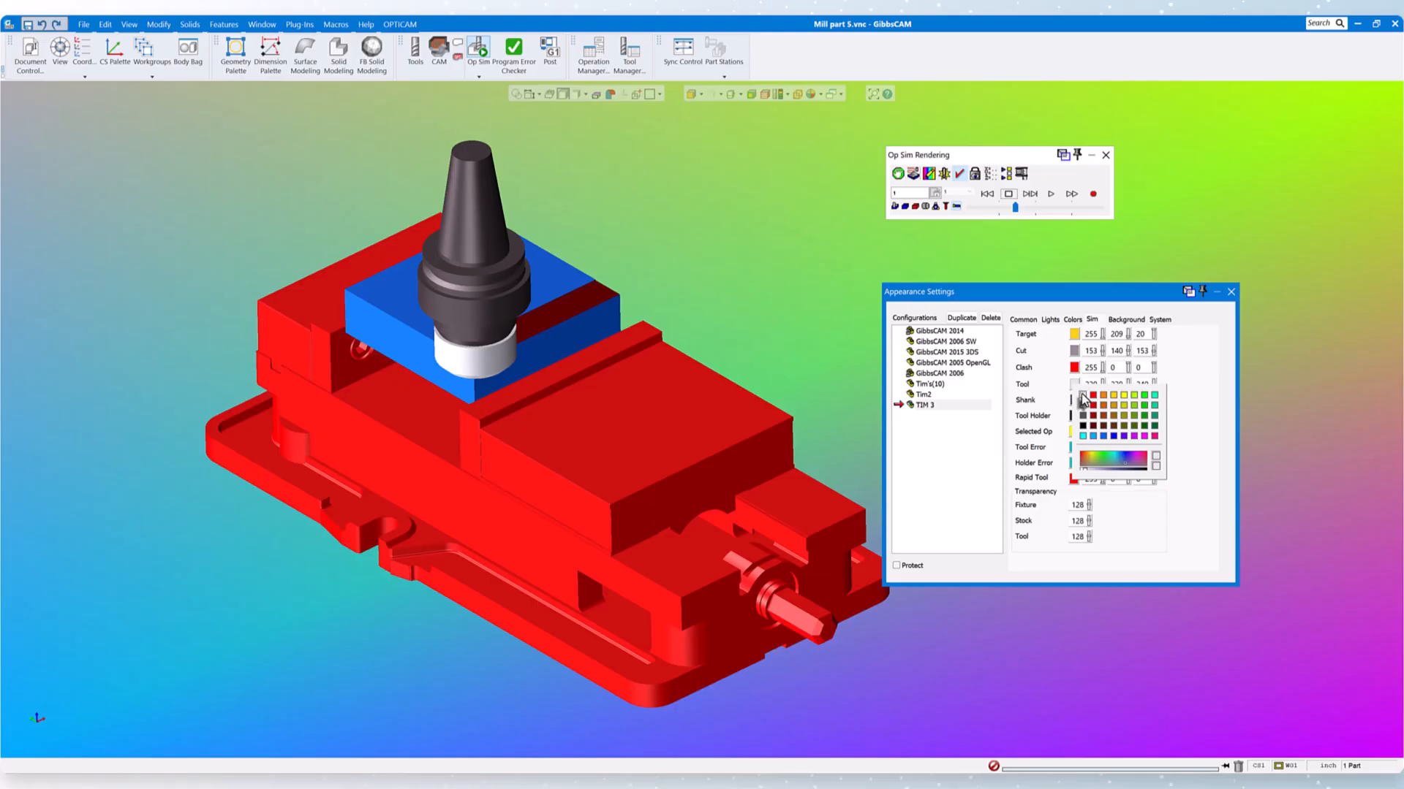
left_click(1092, 437)
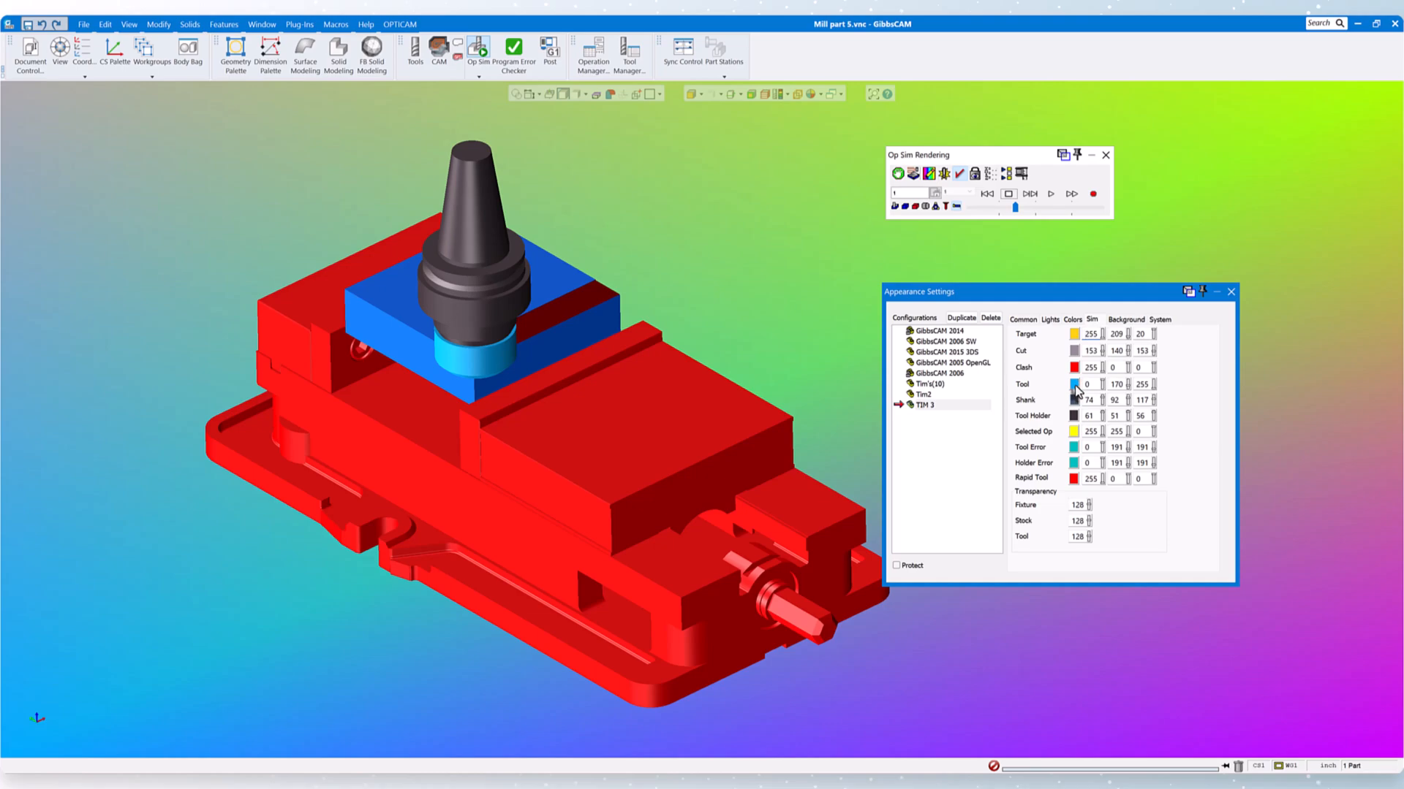
left_click(1074, 384)
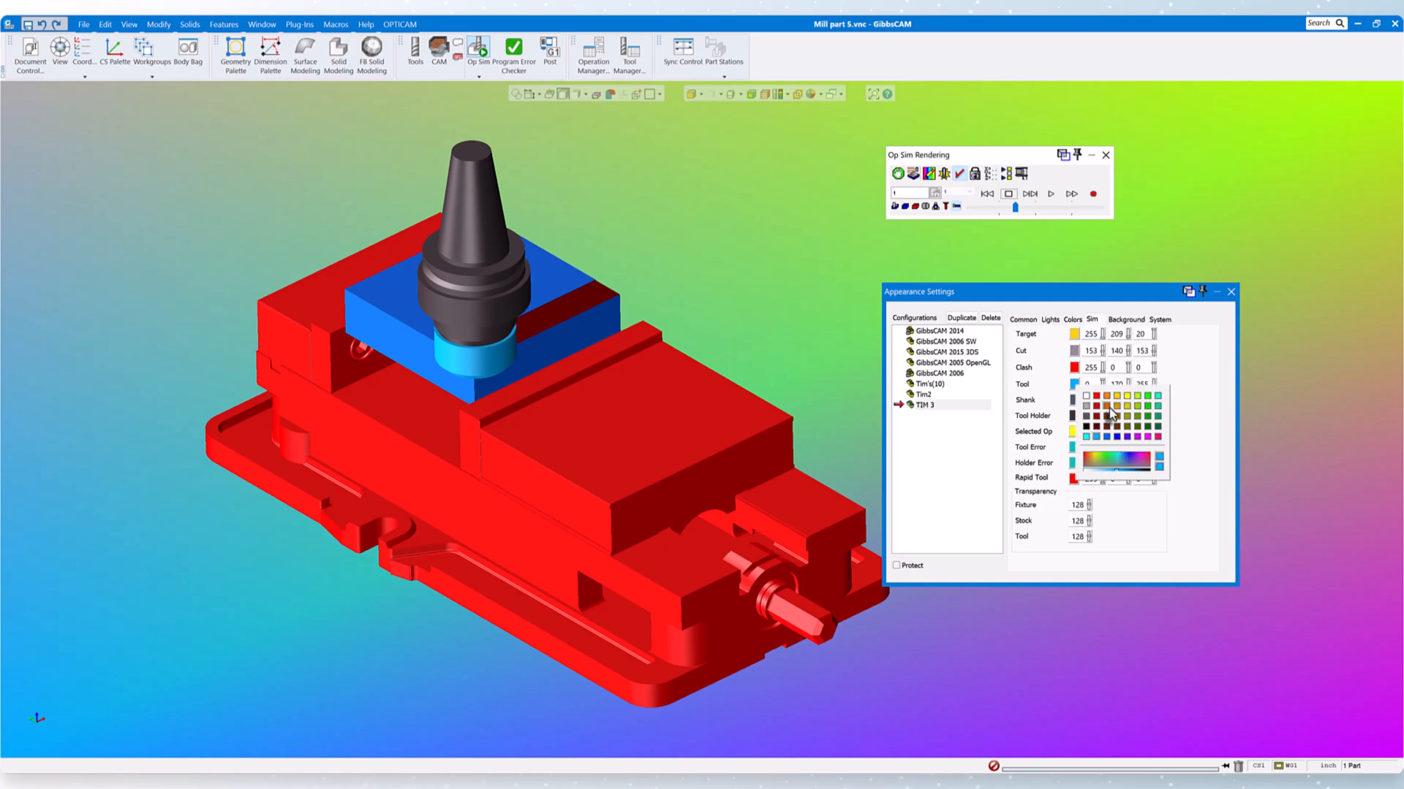
left_click(1107, 411)
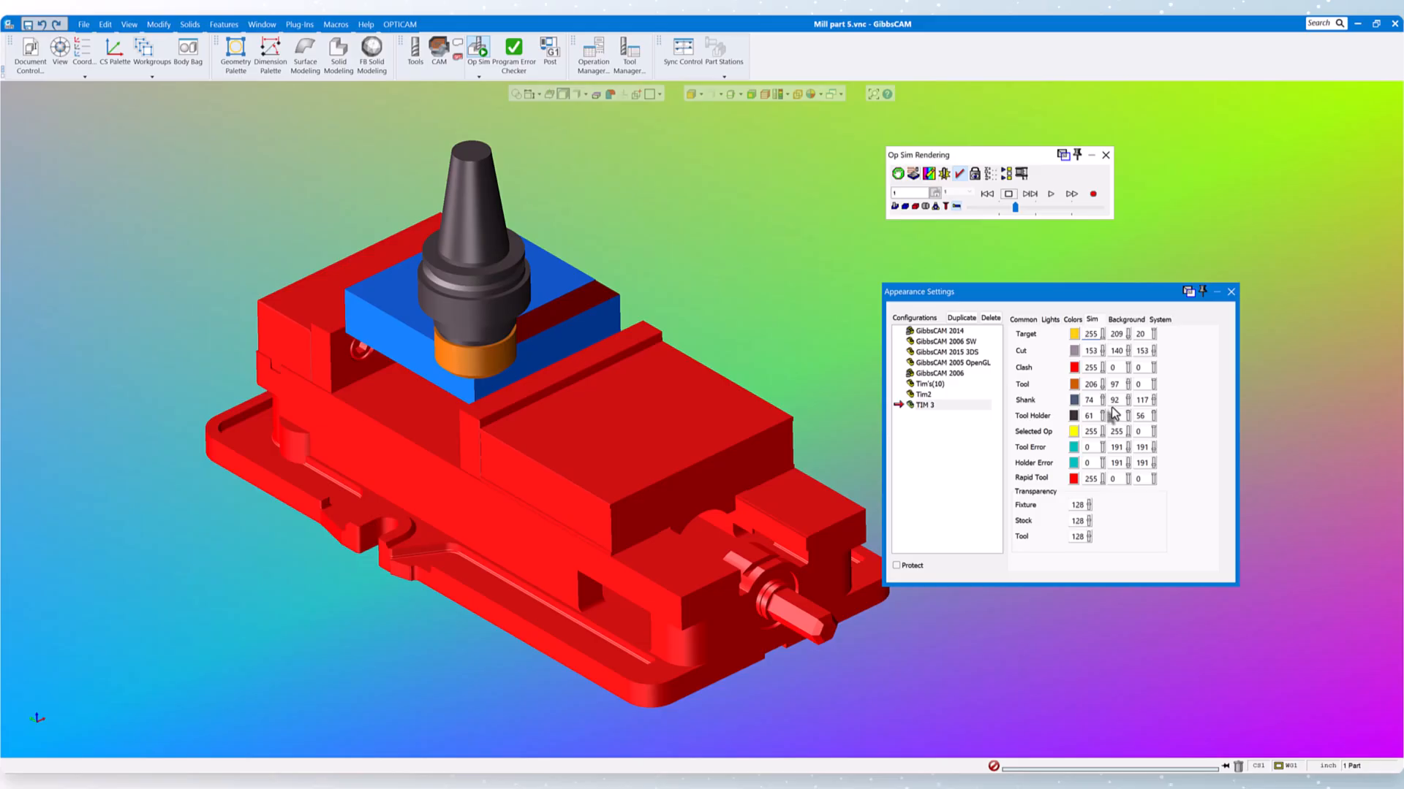
- Set TIM 3's simulated tool holder color to green 0, 154, 0
left_click(1074, 401)
left_click(1073, 415)
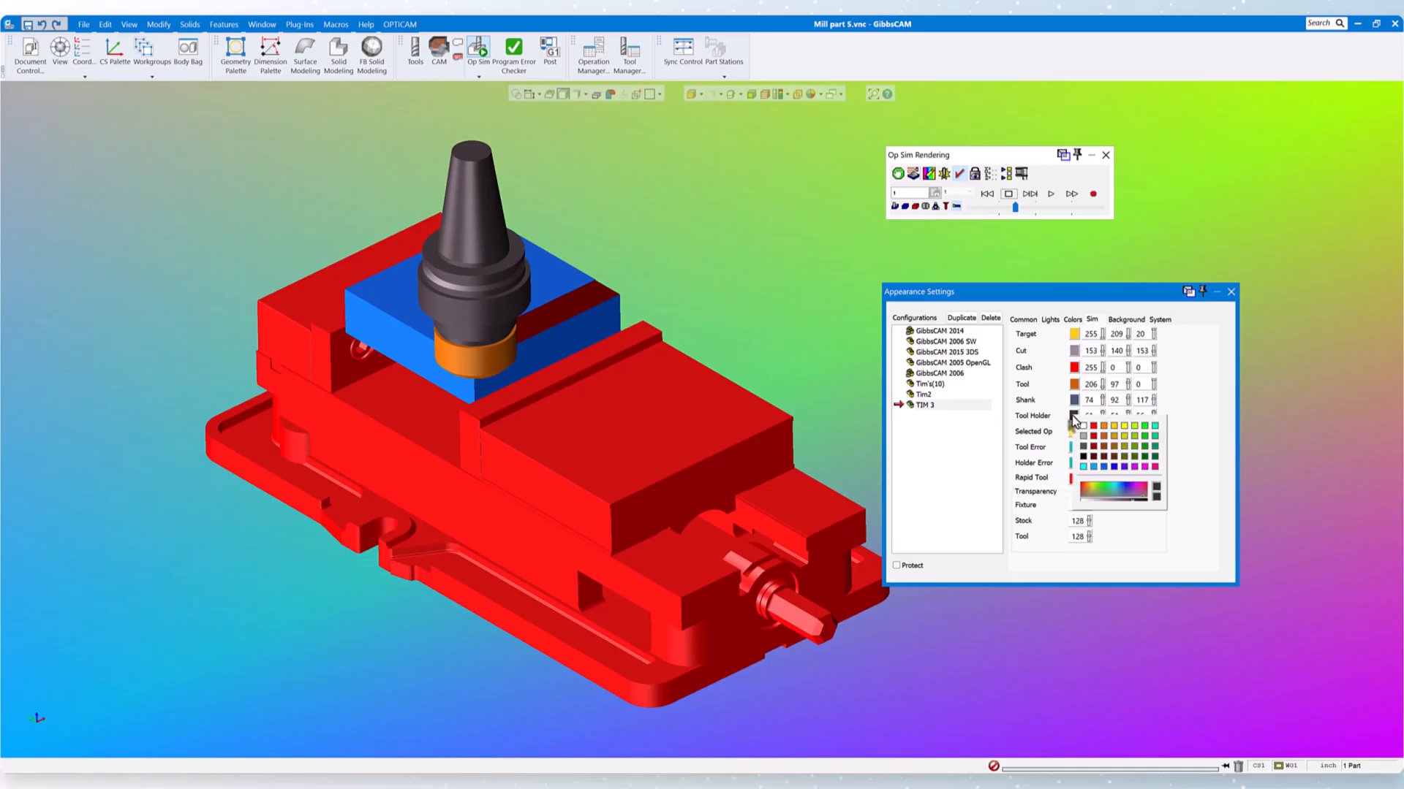
left_click(1145, 447)
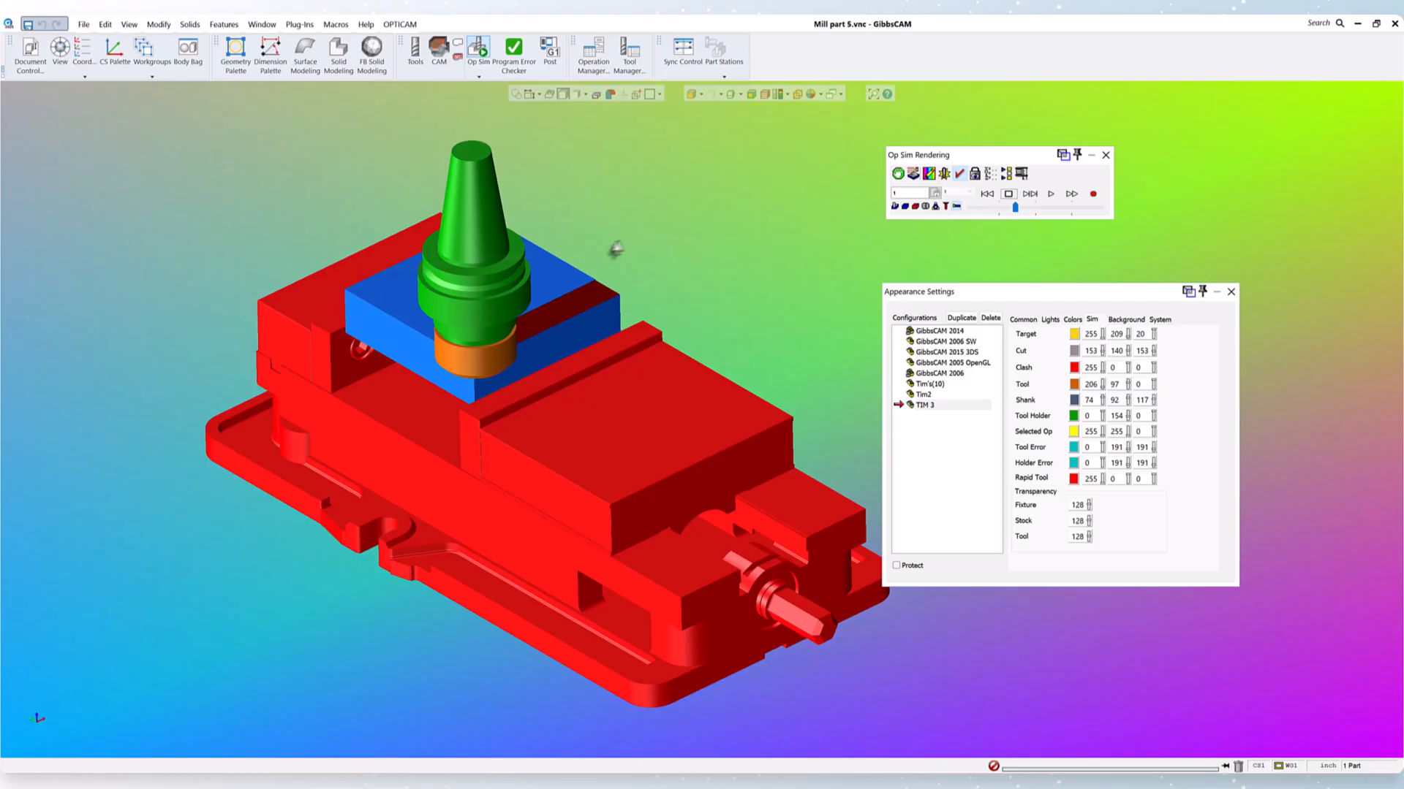
- Make the simulated tool transparent and try adjusting its transparency level, leaving it at 128
left_click(894, 208)
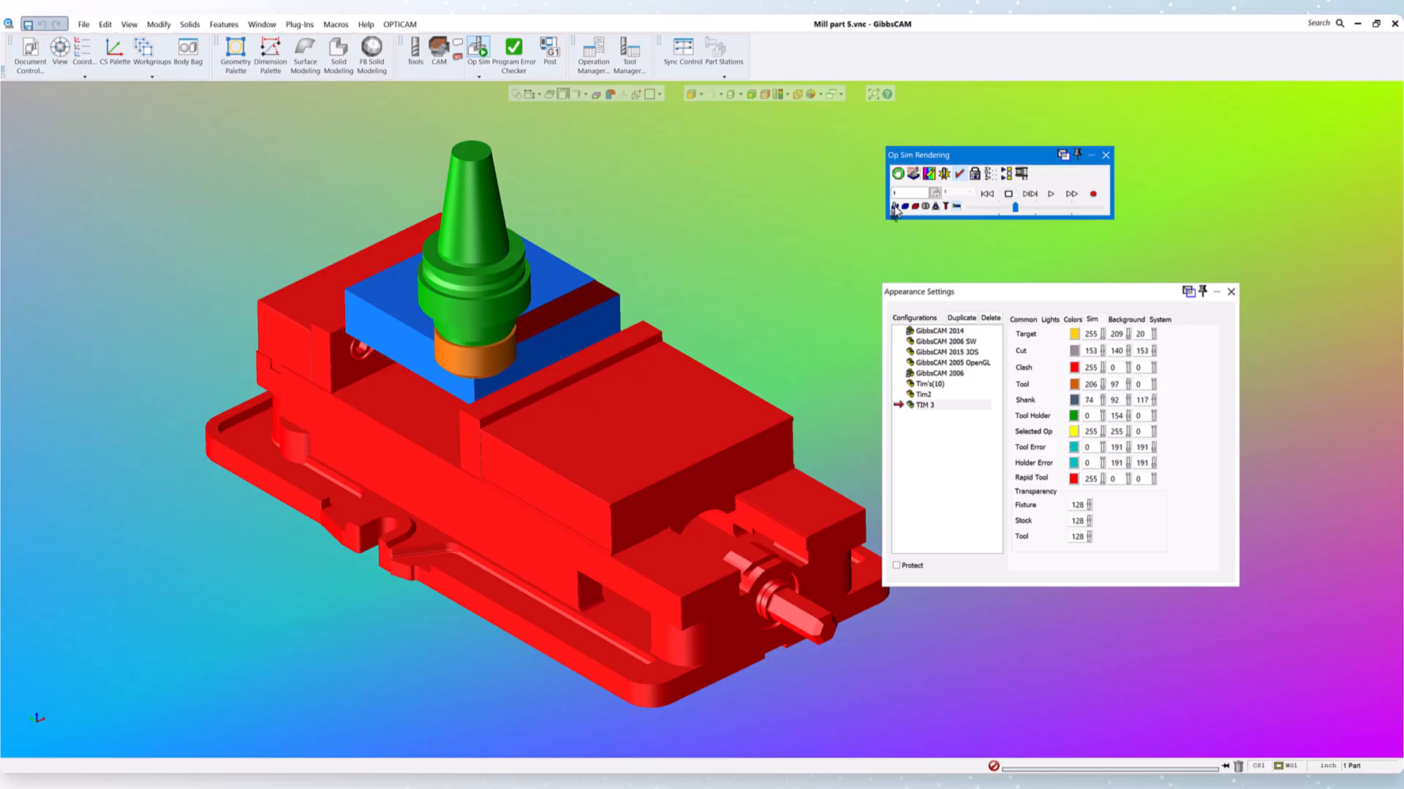
left_click(894, 209)
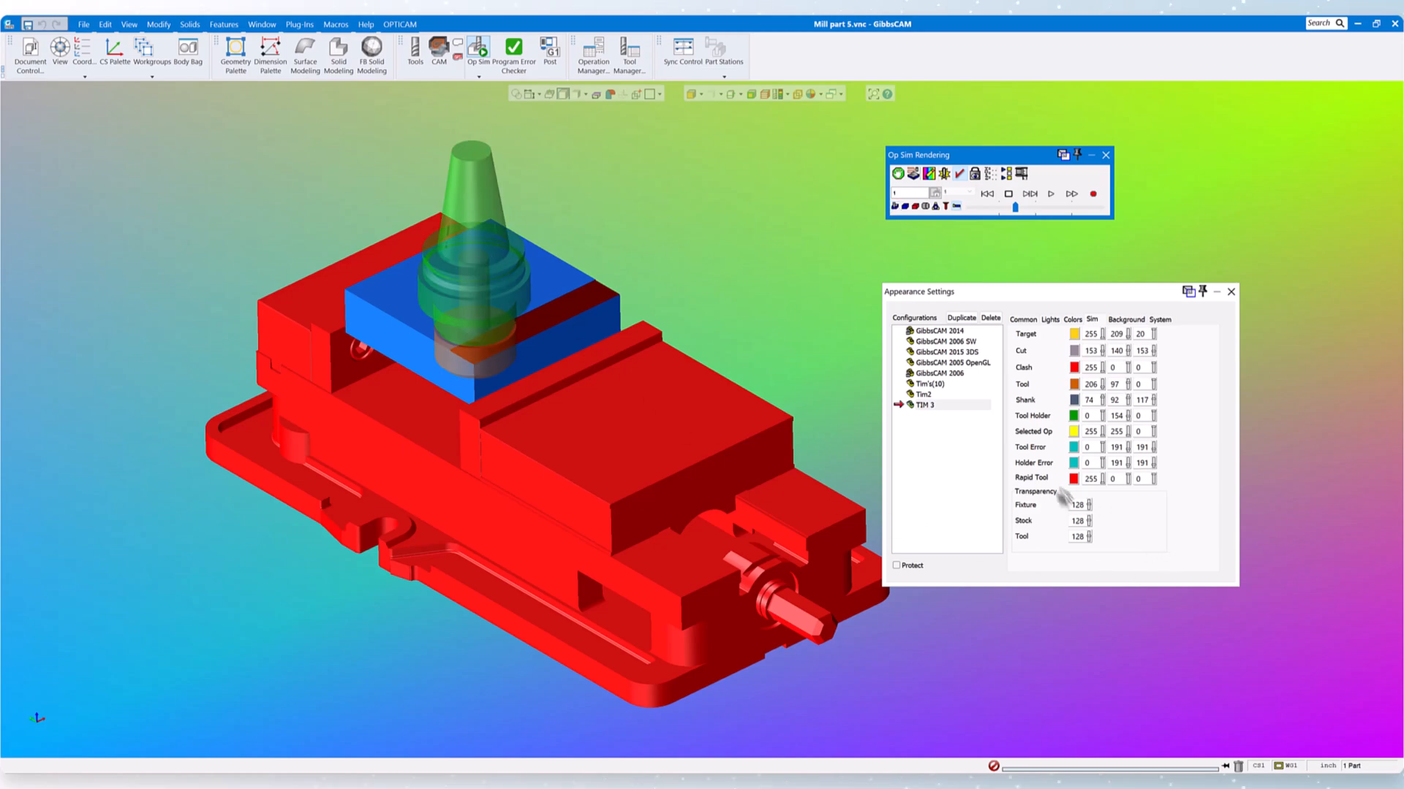
left_click(1089, 538)
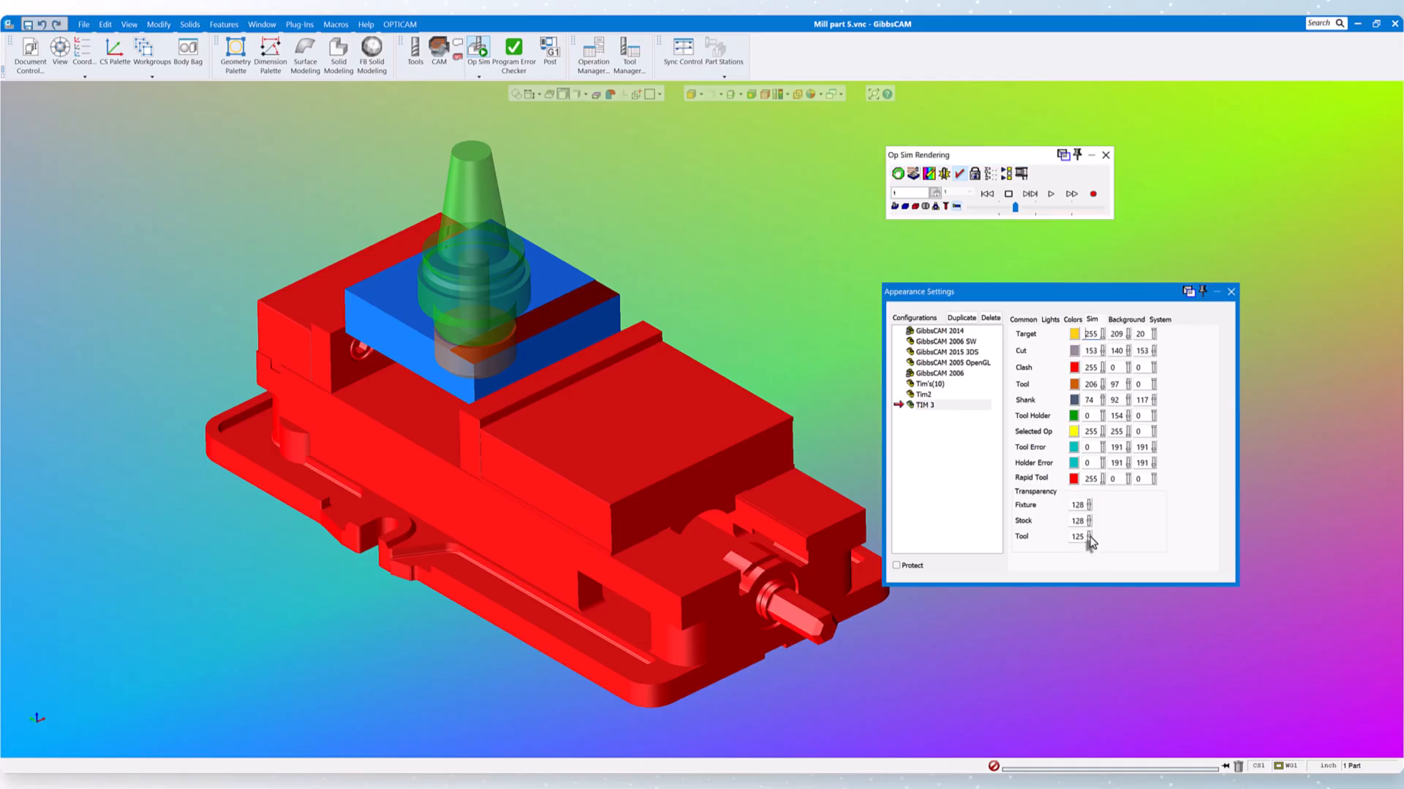
mouse_move(1095, 541)
left_mouse_down()
mouse_move(1097, 520)
mouse_move(1102, 568)
mouse_move(1098, 544)
left_mouse_up()
- Make the simulated stock transparent, try its transparency level at 128, and return the stock to solid
left_click(905, 207)
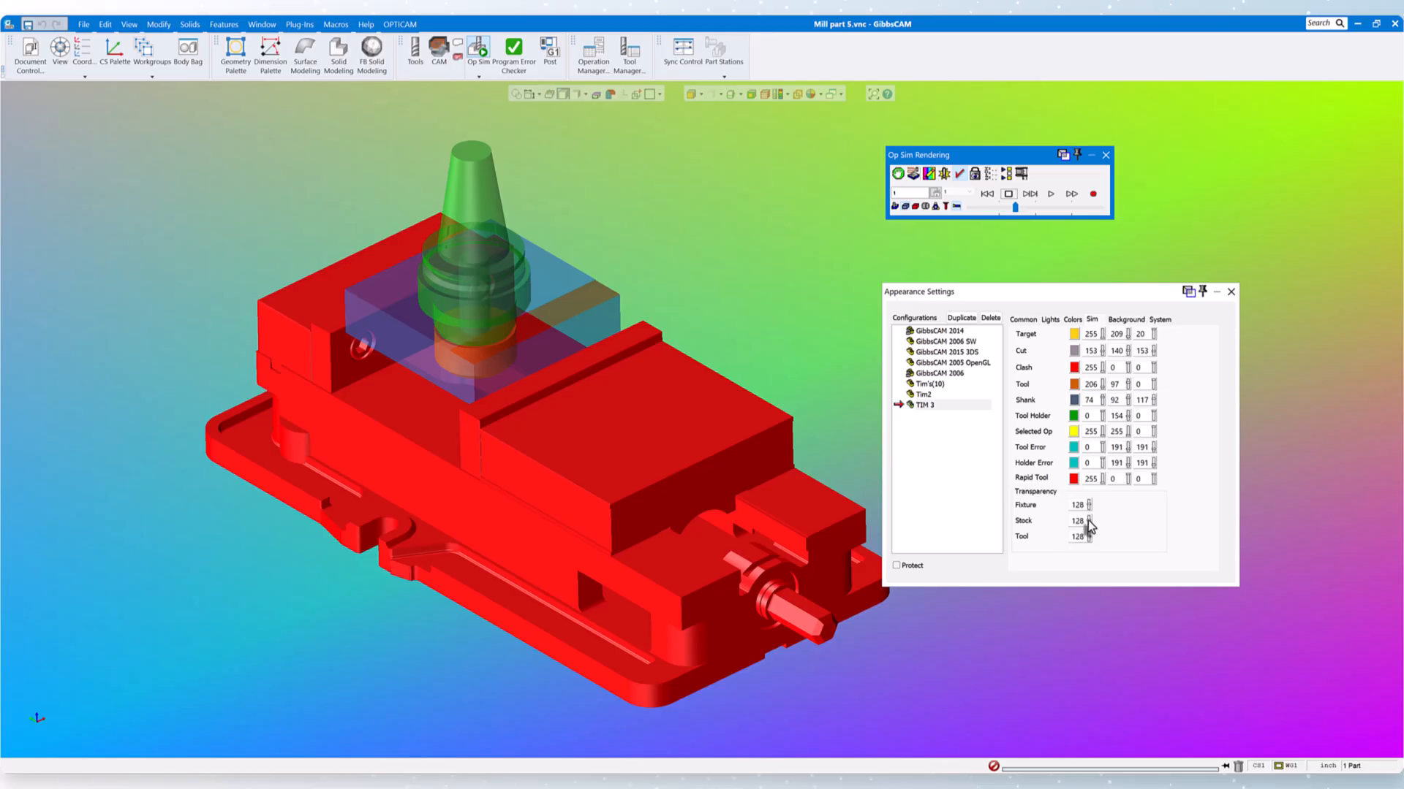
mouse_move(1087, 520)
left_mouse_down()
mouse_move(1095, 506)
mouse_move(1095, 541)
mouse_move(1100, 530)
left_mouse_up()
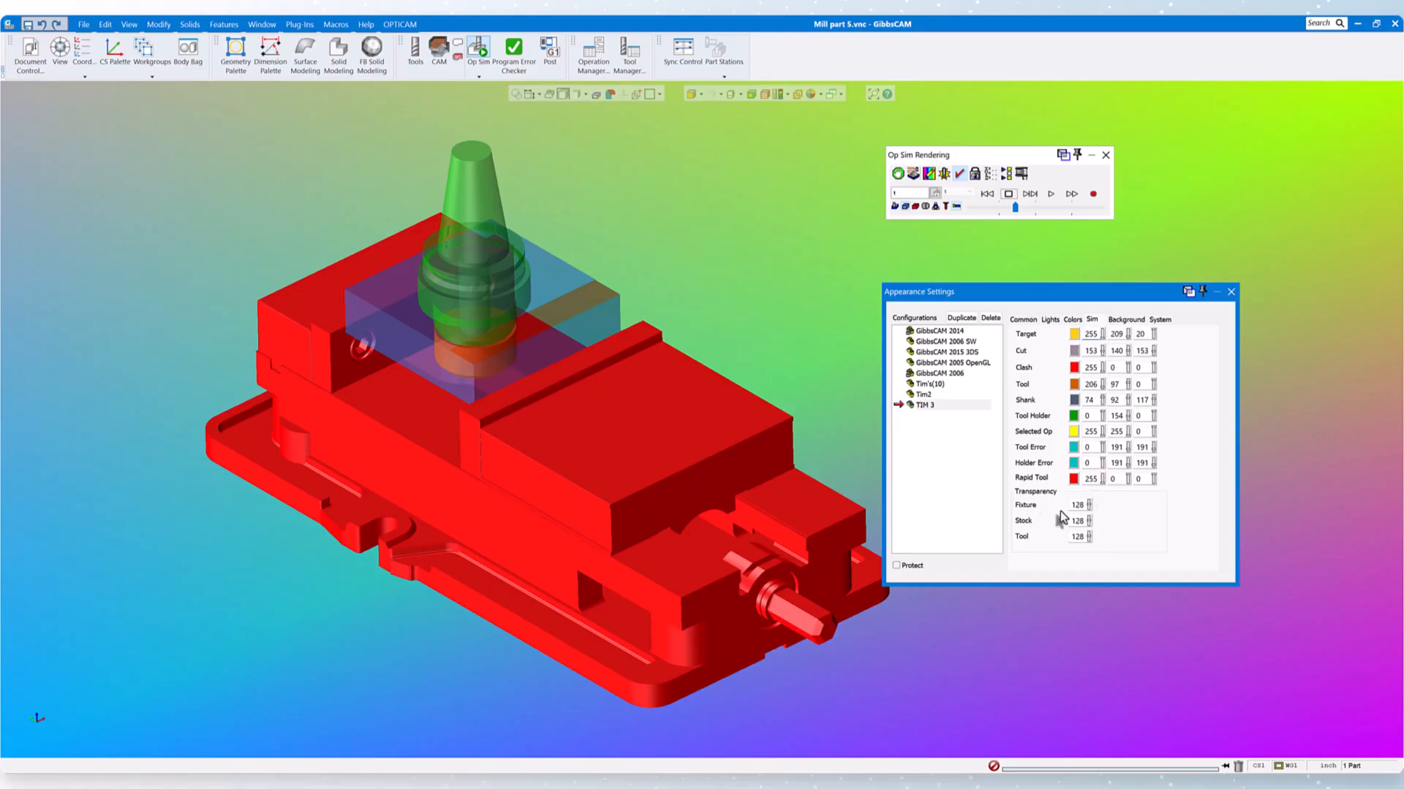
left_click(910, 213)
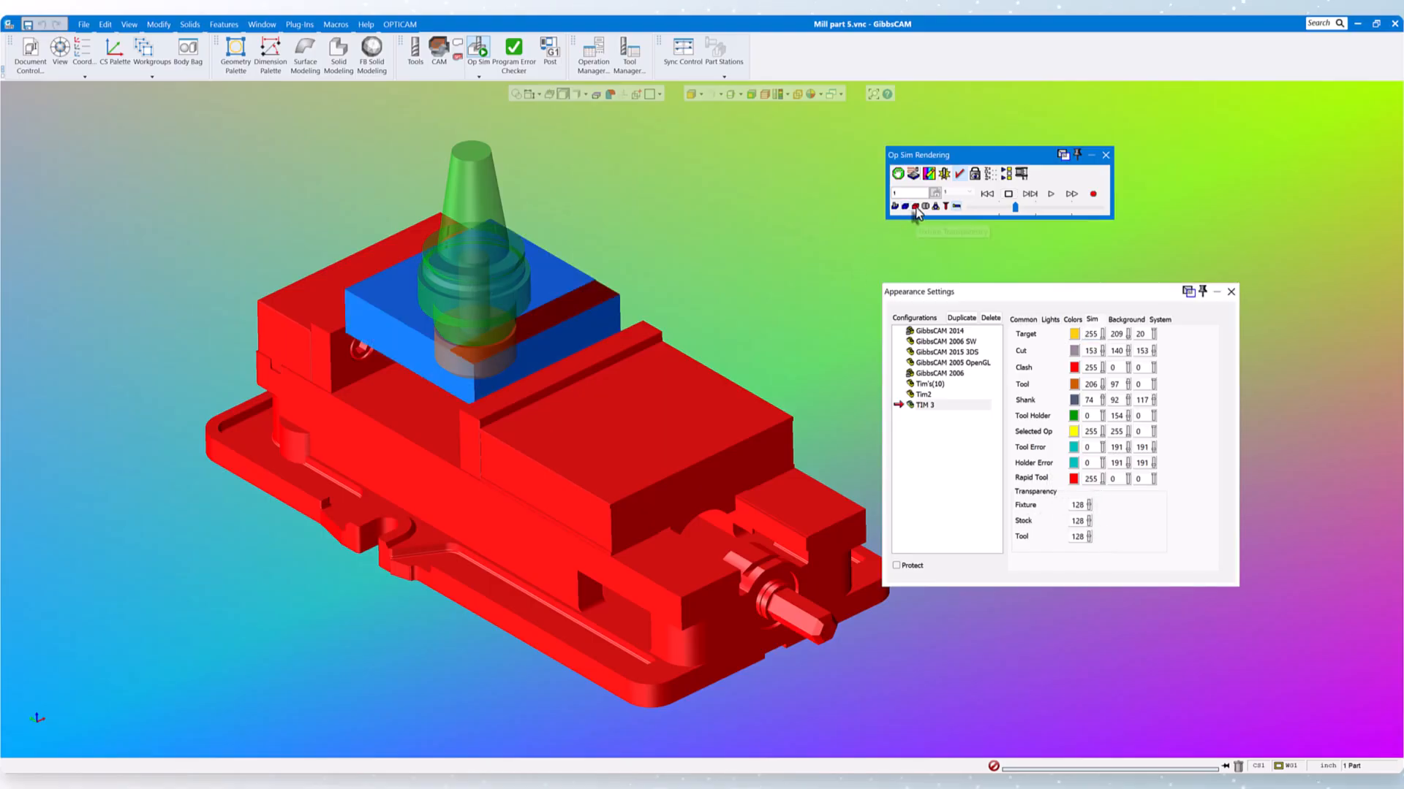
- Make the simulated fixture transparent and set its transparency level to 125
left_click(915, 208)
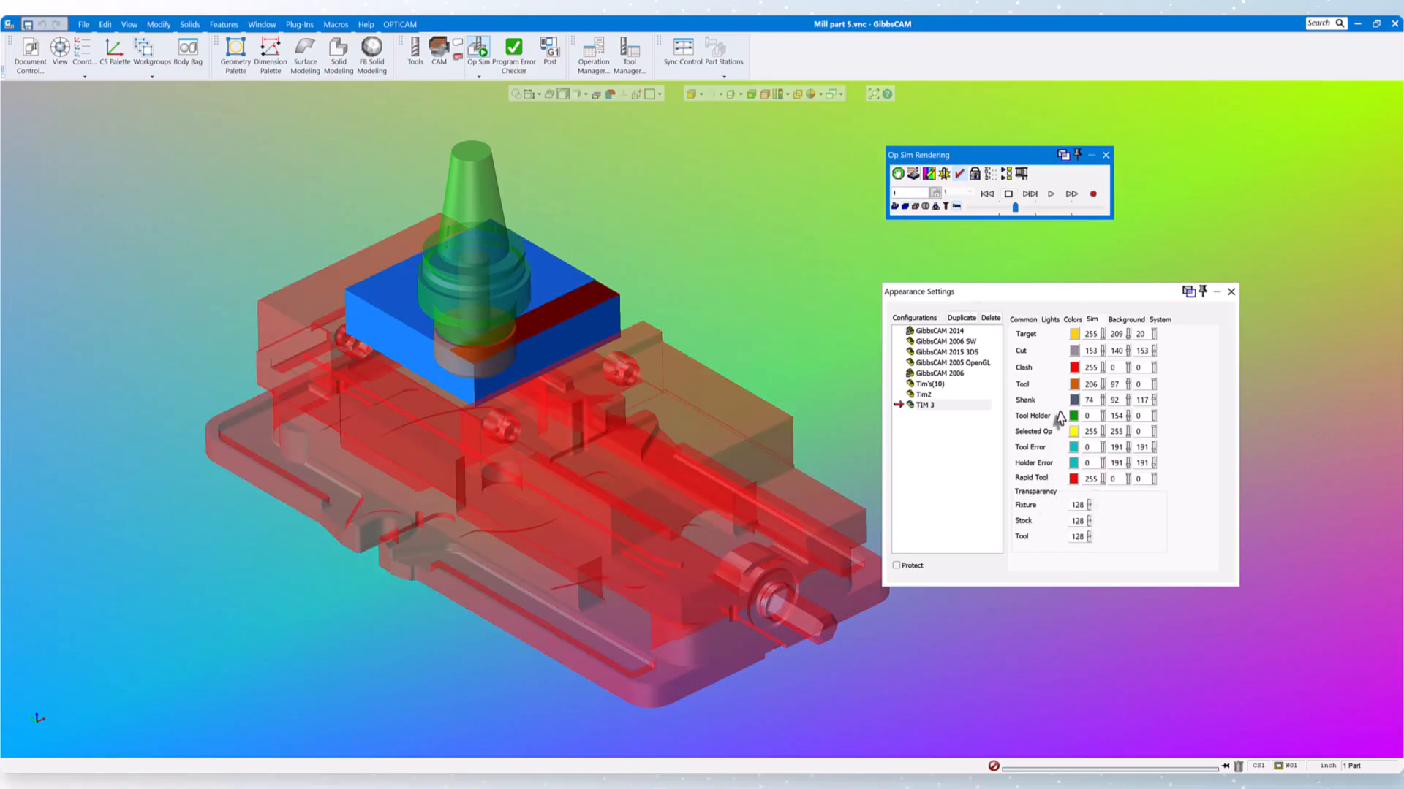
left_click(1090, 506)
mouse_move(1089, 505)
left_mouse_down()
mouse_move(1095, 489)
mouse_move(1098, 528)
mouse_move(1099, 491)
mouse_move(1098, 507)
left_mouse_up()
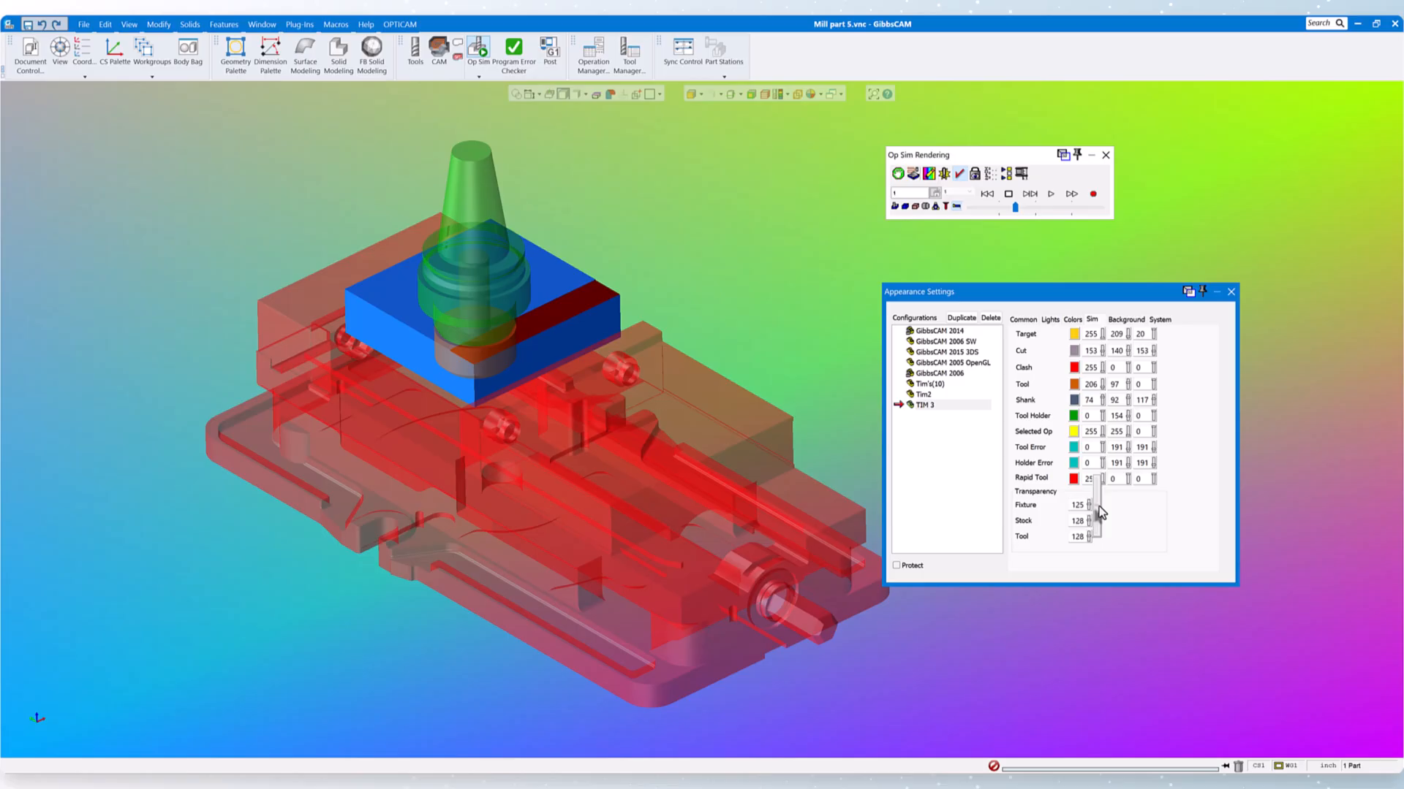
left_click_drag(1098, 506, 1101, 512)
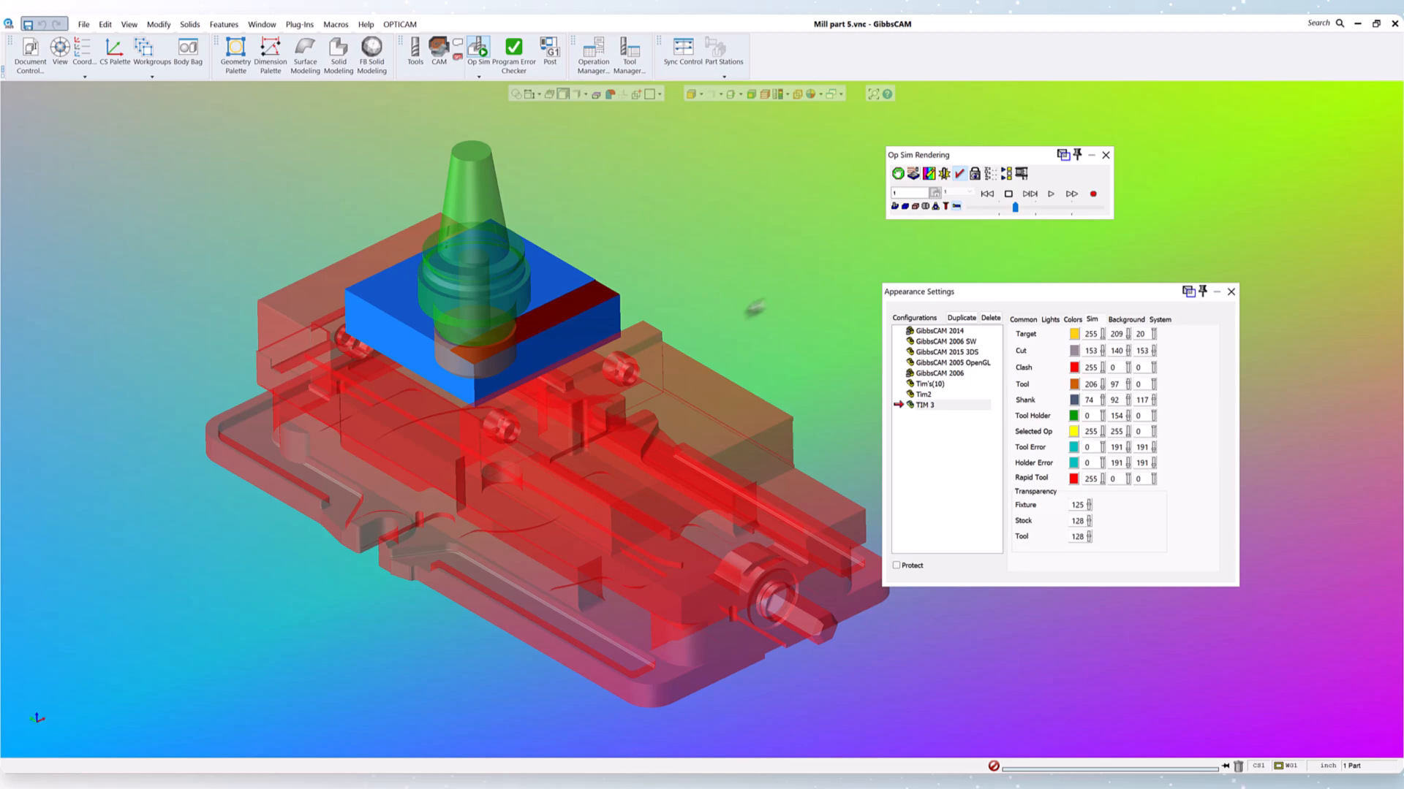
- Compare the stock's transparency with the fixture's, and return the tool, fixture and stock to solid display
left_click(905, 206)
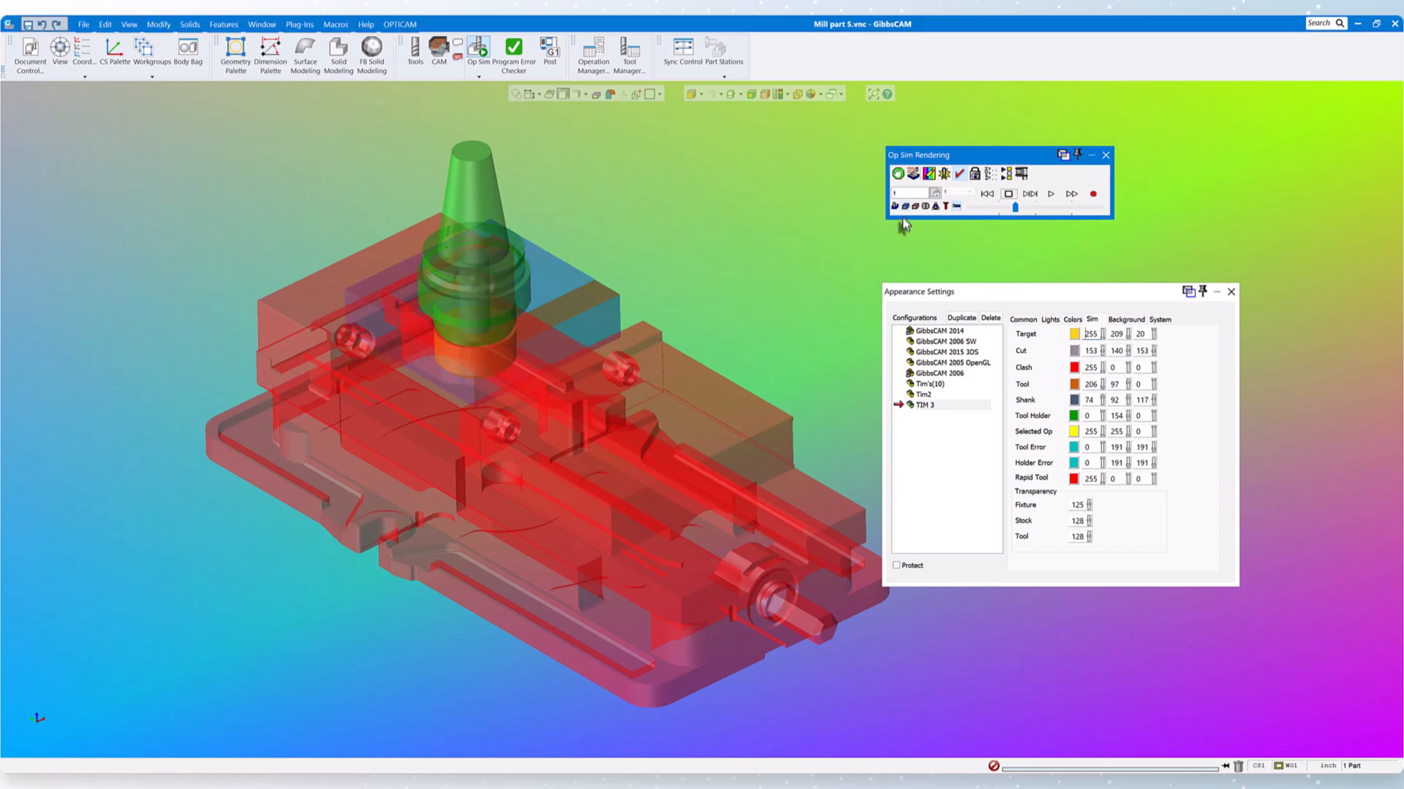
left_click(895, 207)
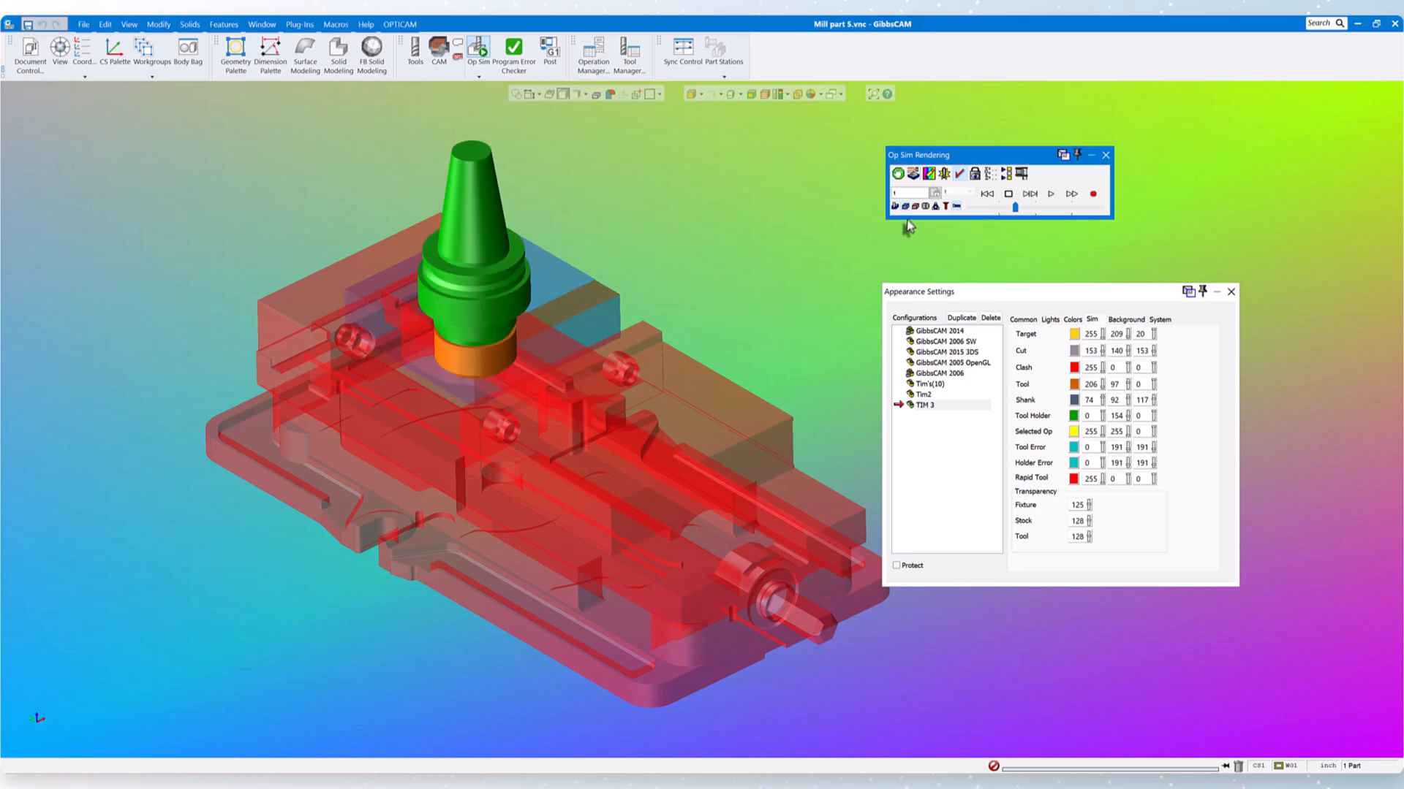
left_click(914, 208)
left_click(914, 208)
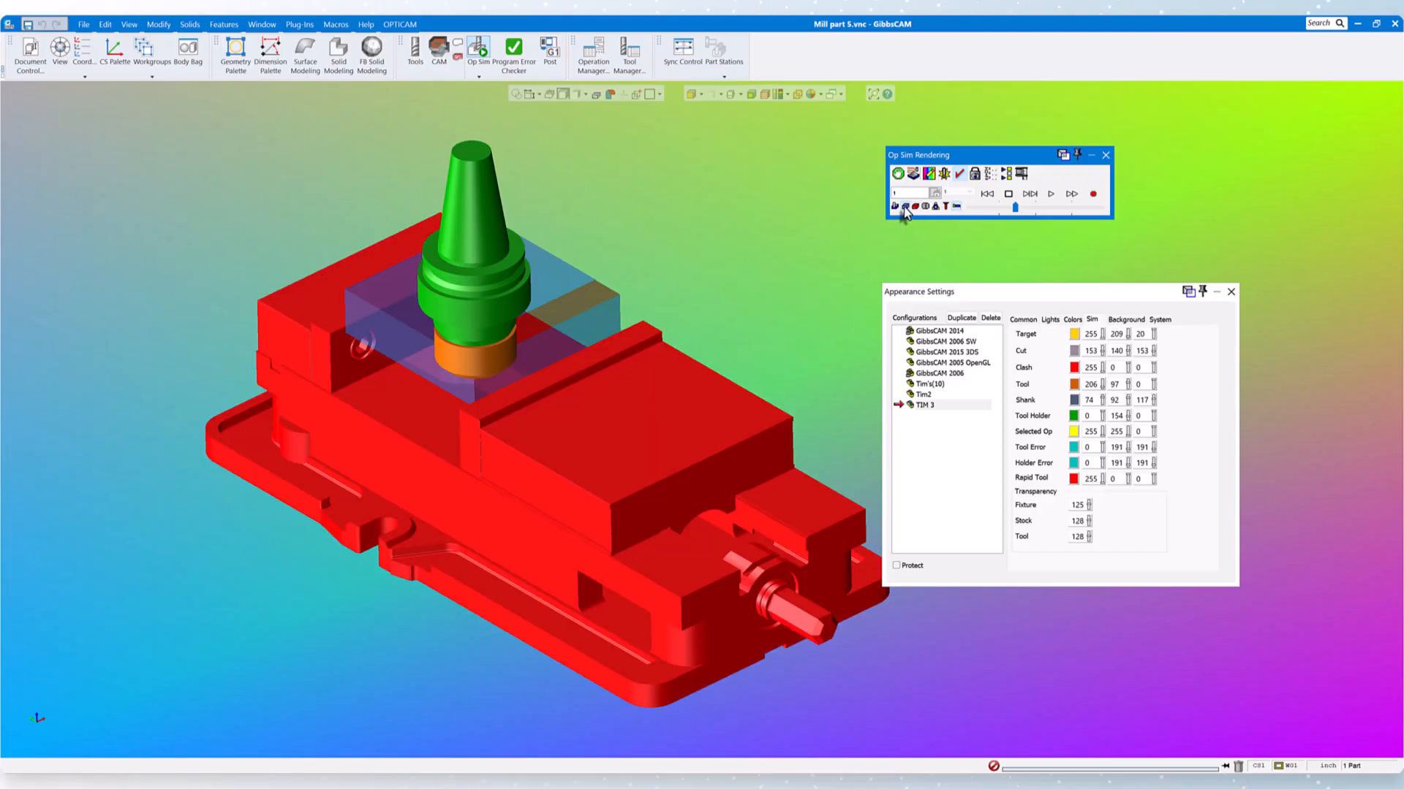
left_click(905, 208)
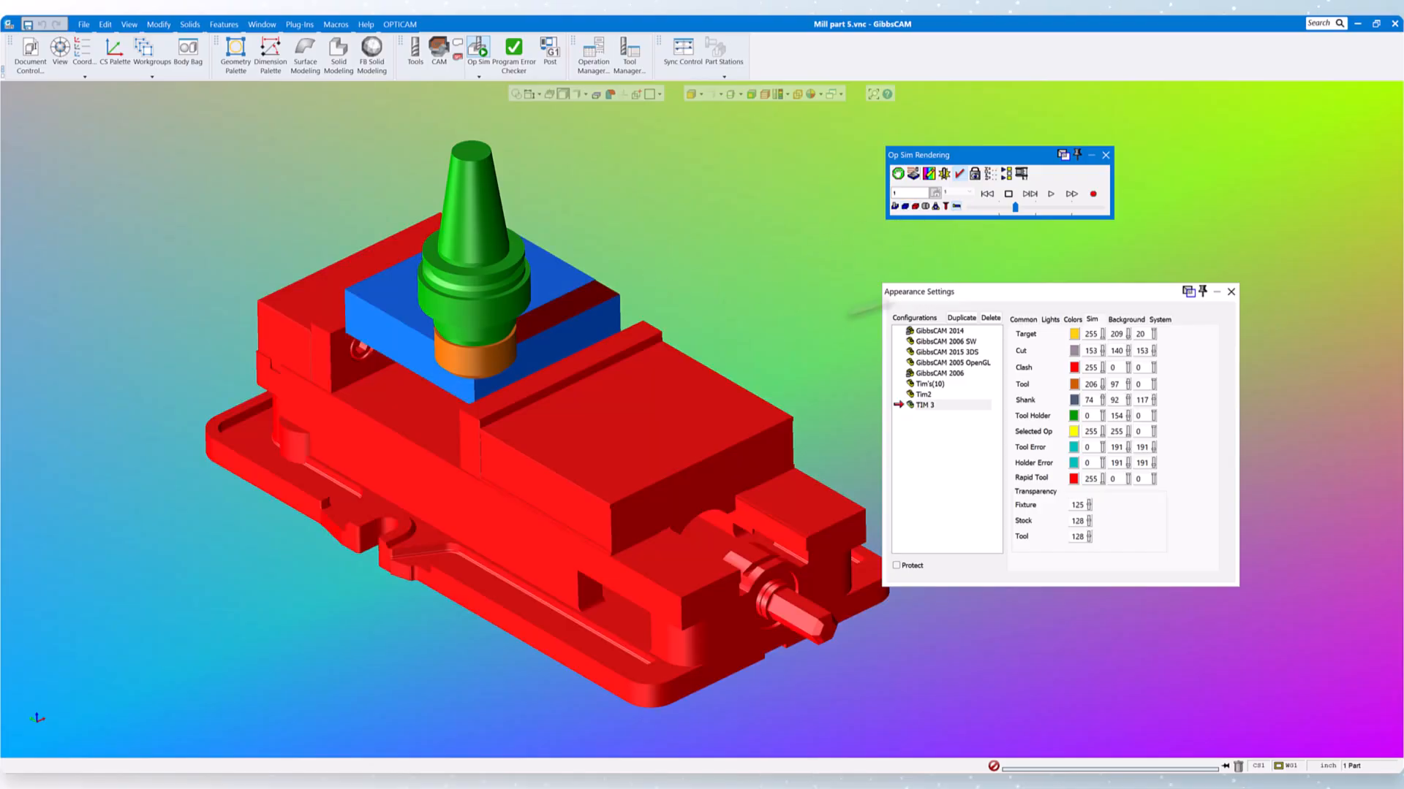
- Run Op Sim until the end mill is cutting, stop it, and examine the exposed tool shank up close
left_click(1050, 193)
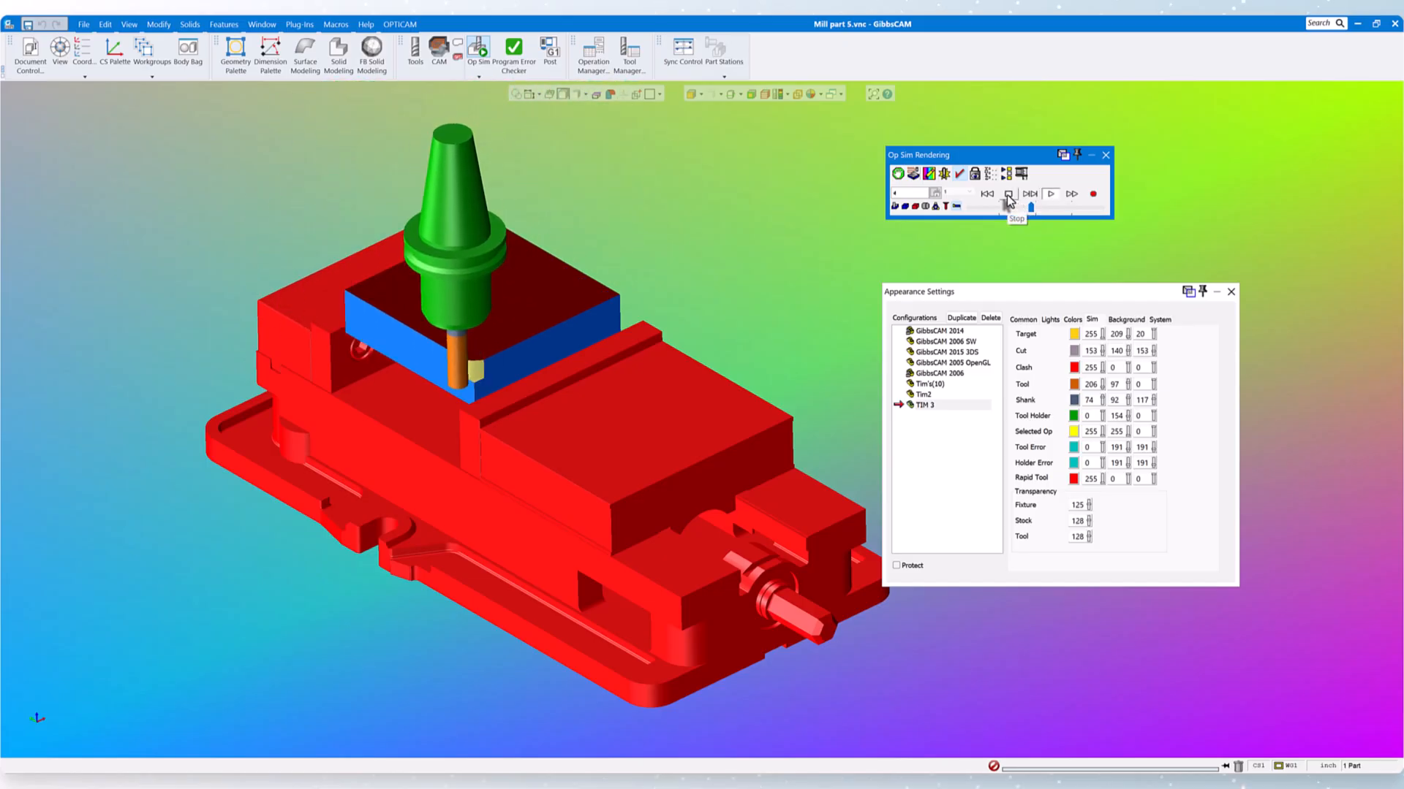
left_click(1009, 195)
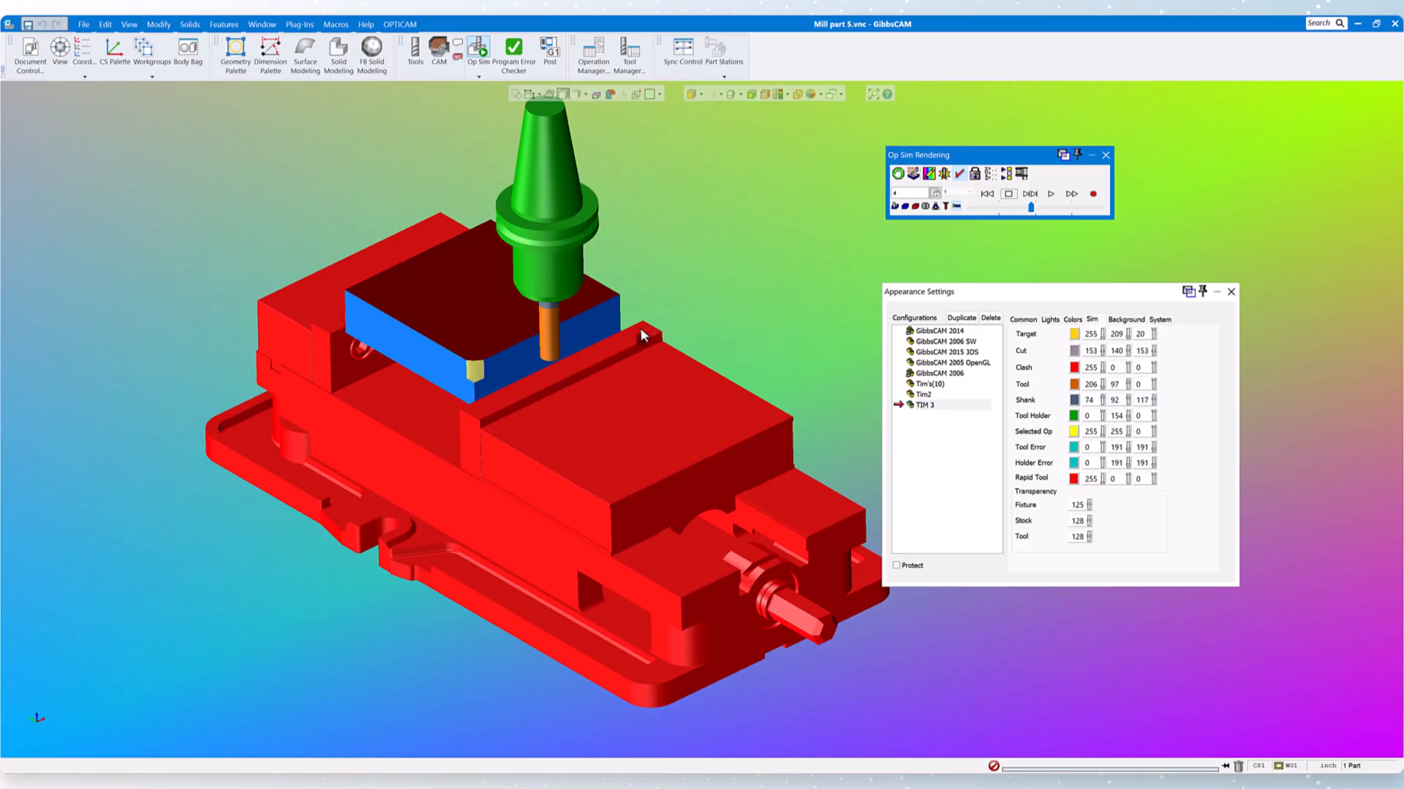
middle_click_drag(641, 328, 641, 329)
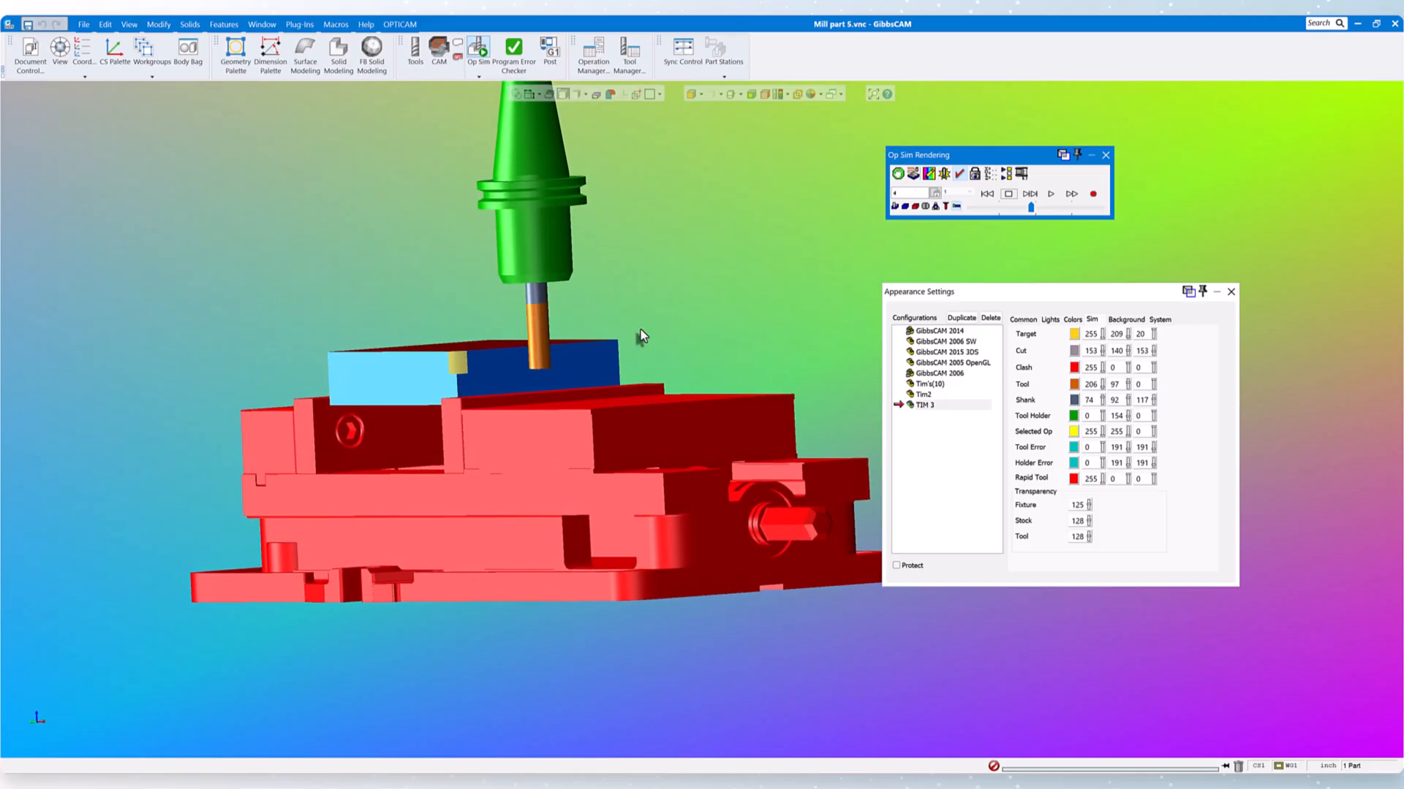
scroll(641, 336, "up", 3)
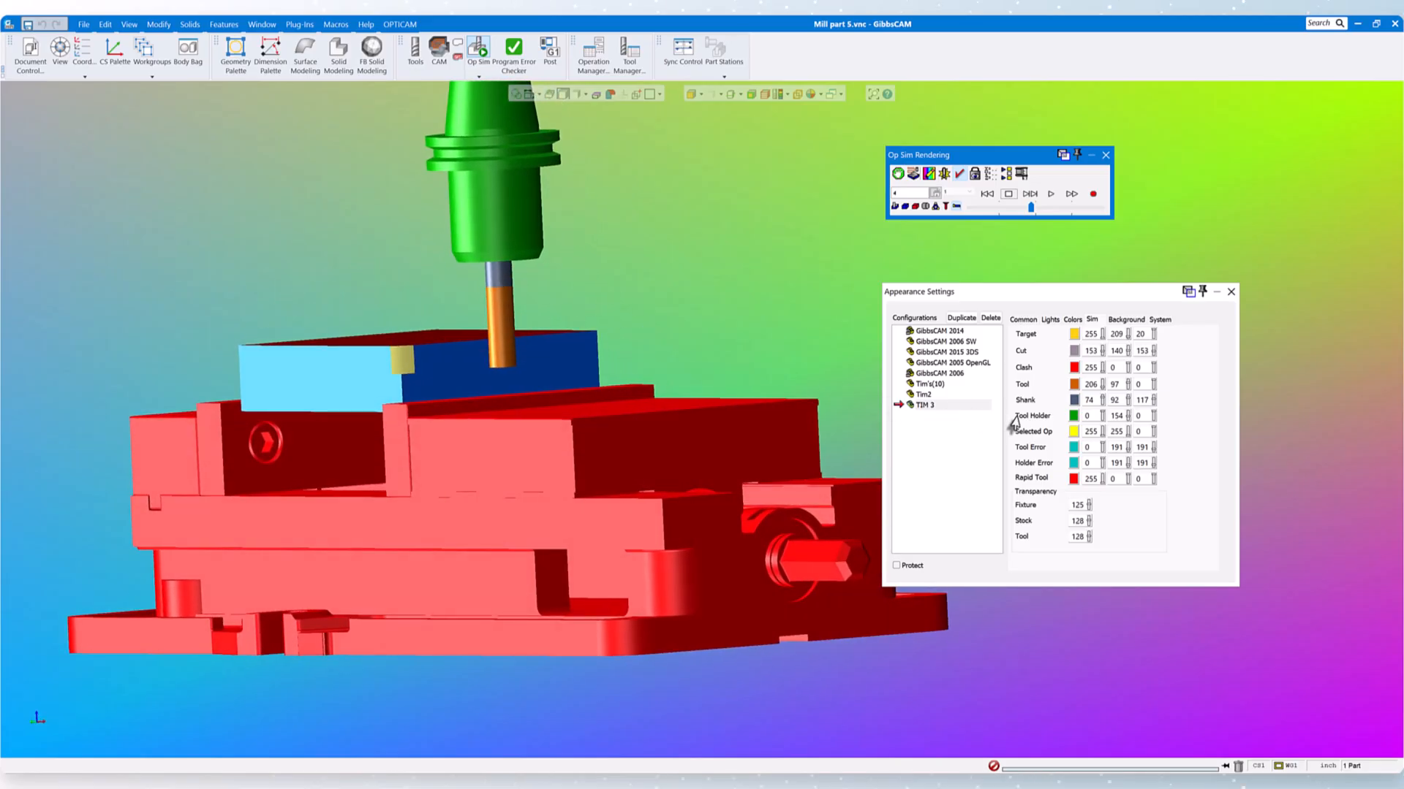
- Try bright green 0, 255, 0 for TIM 3's tool shank, and settle on light blue 0, 170, 255
left_click(1073, 401)
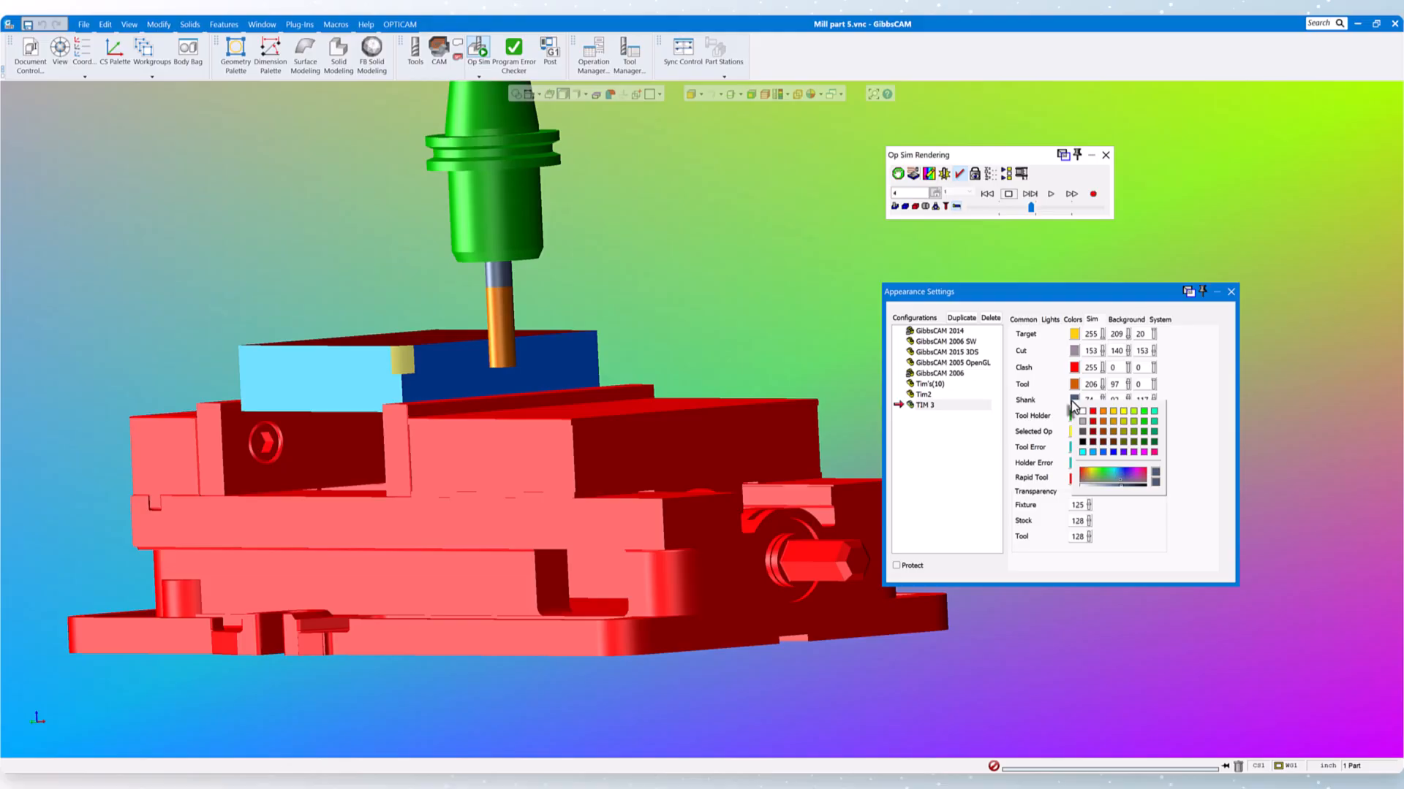
left_click(1139, 412)
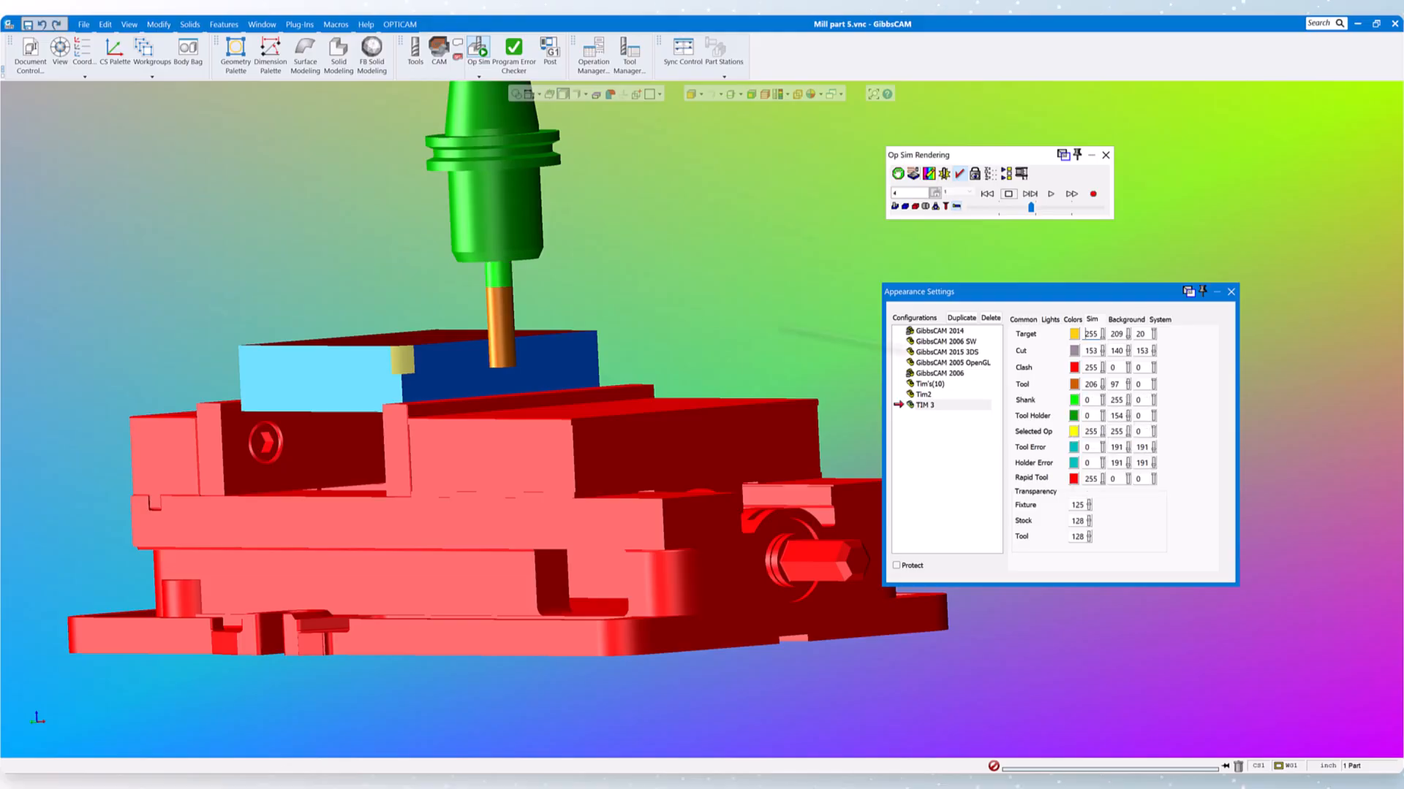
left_click(1076, 407)
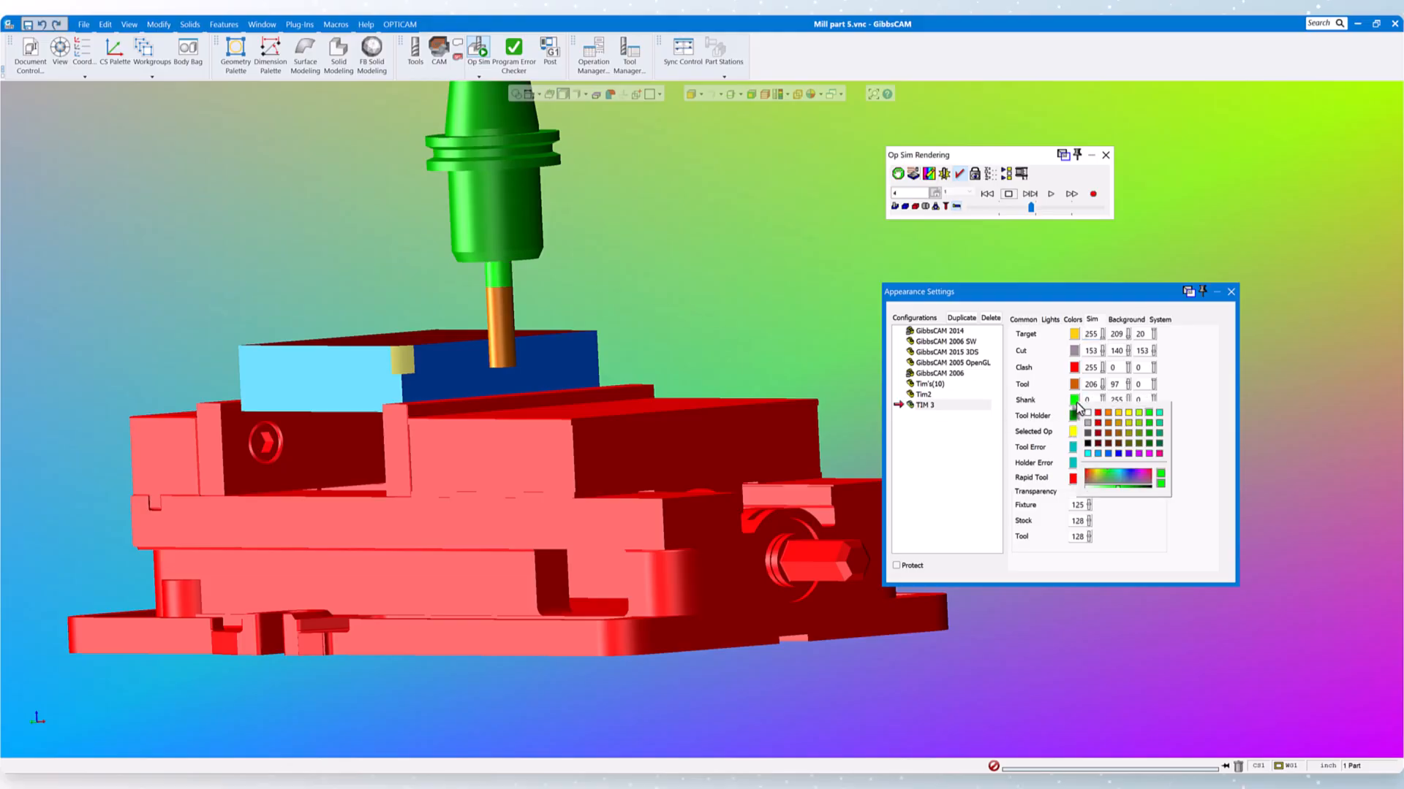
left_click(1098, 454)
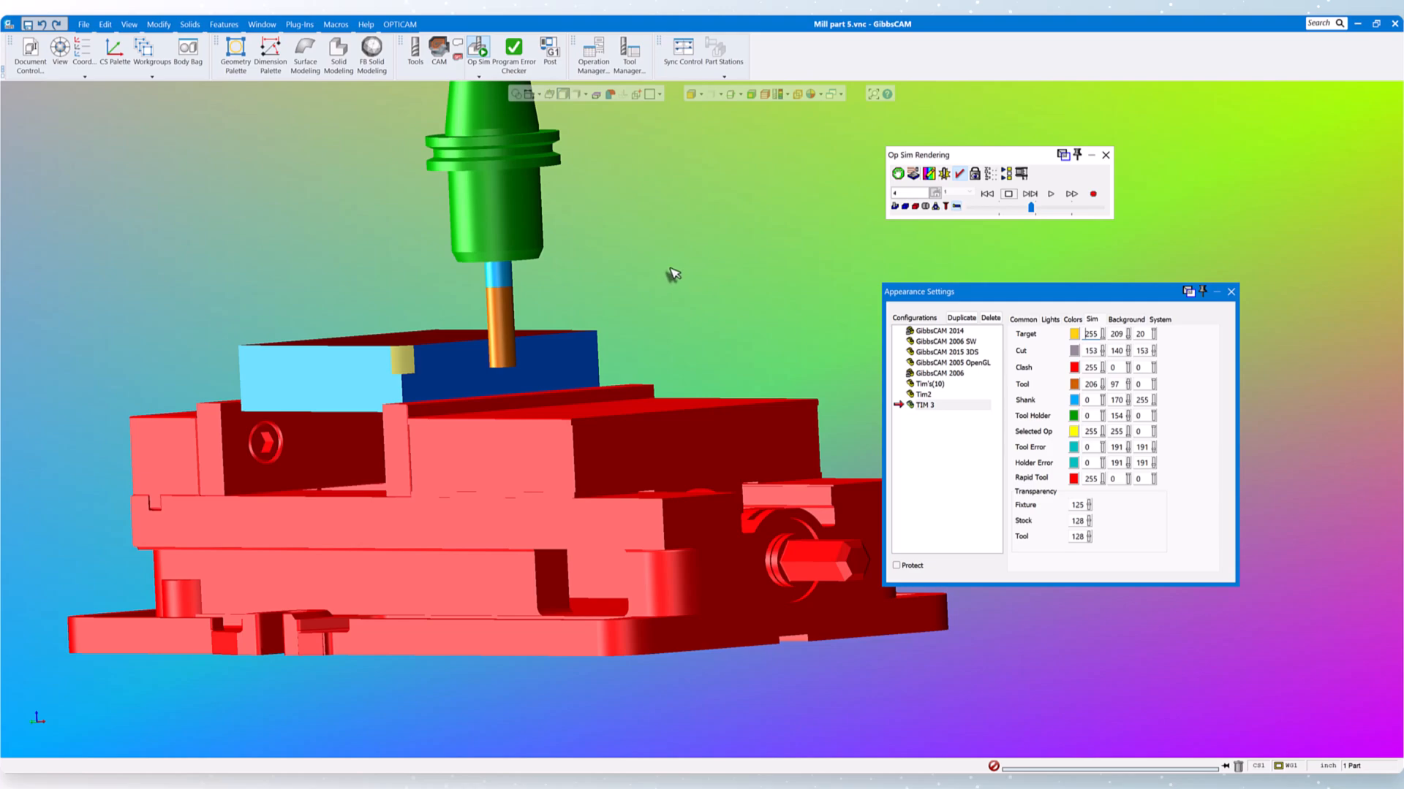
scroll(669, 275, "down", 3)
middle_click_drag(690, 266, 697, 262)
scroll(690, 266, "up", 2)
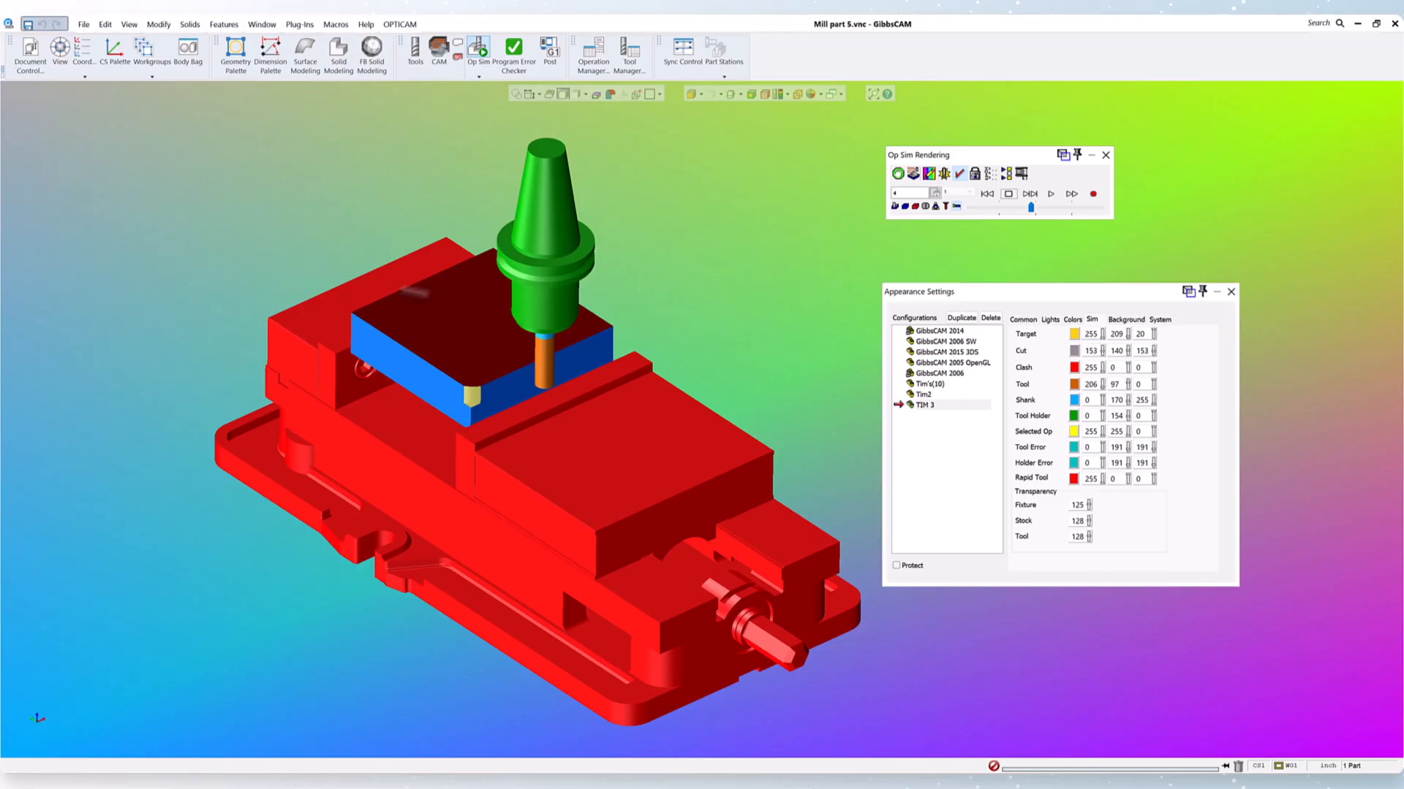
- Leave Op Sim and start Machine Sim rendering
left_click(479, 76)
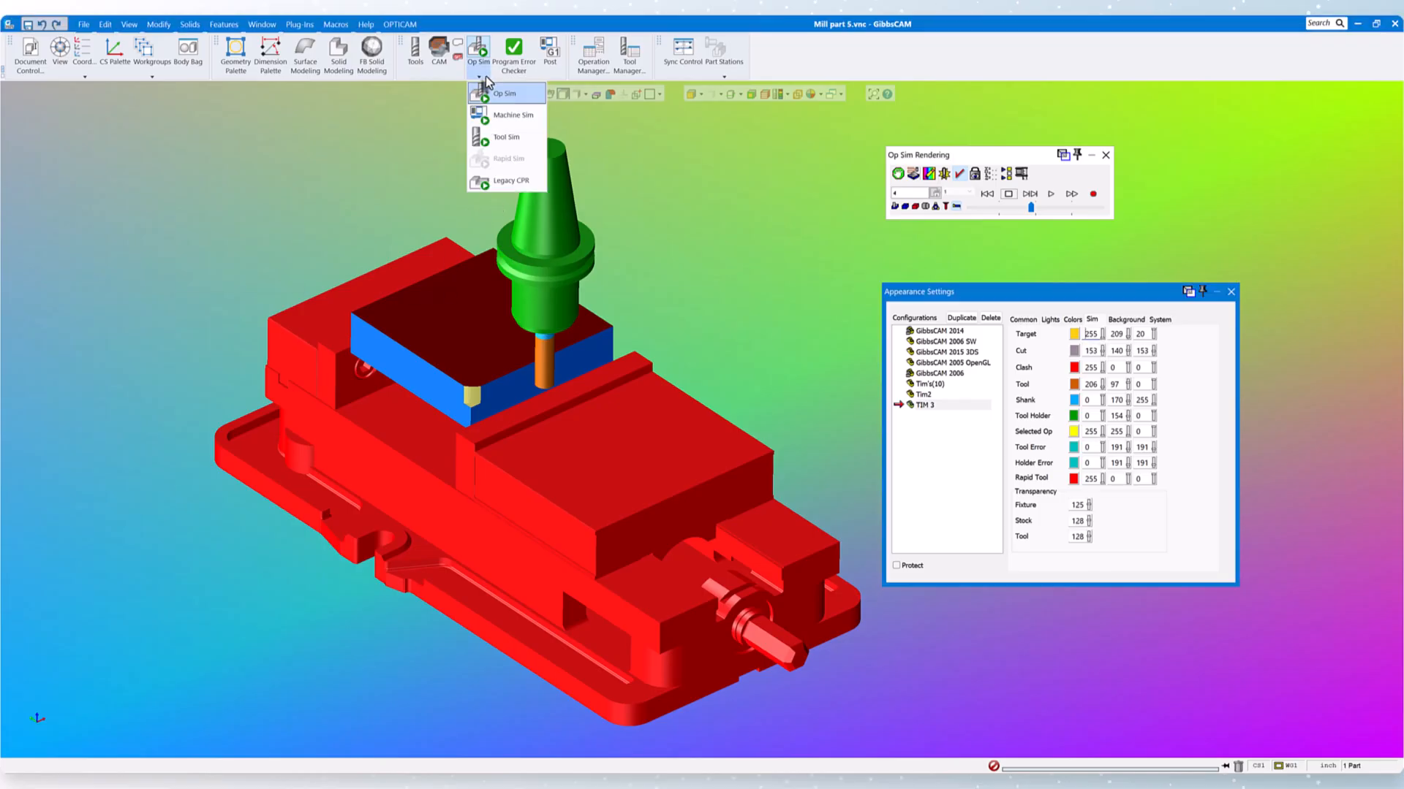
left_click(476, 50)
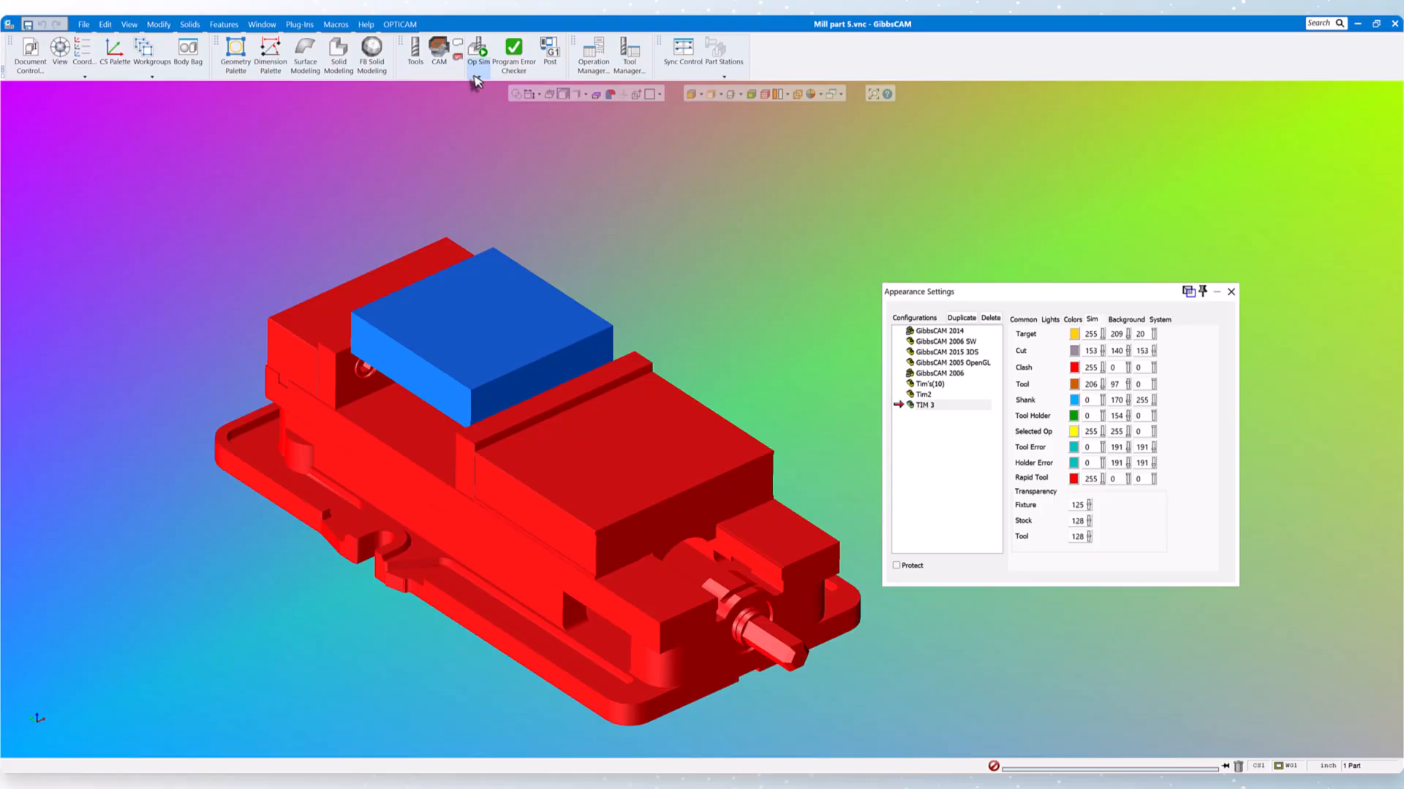
left_click(479, 76)
left_click(501, 117)
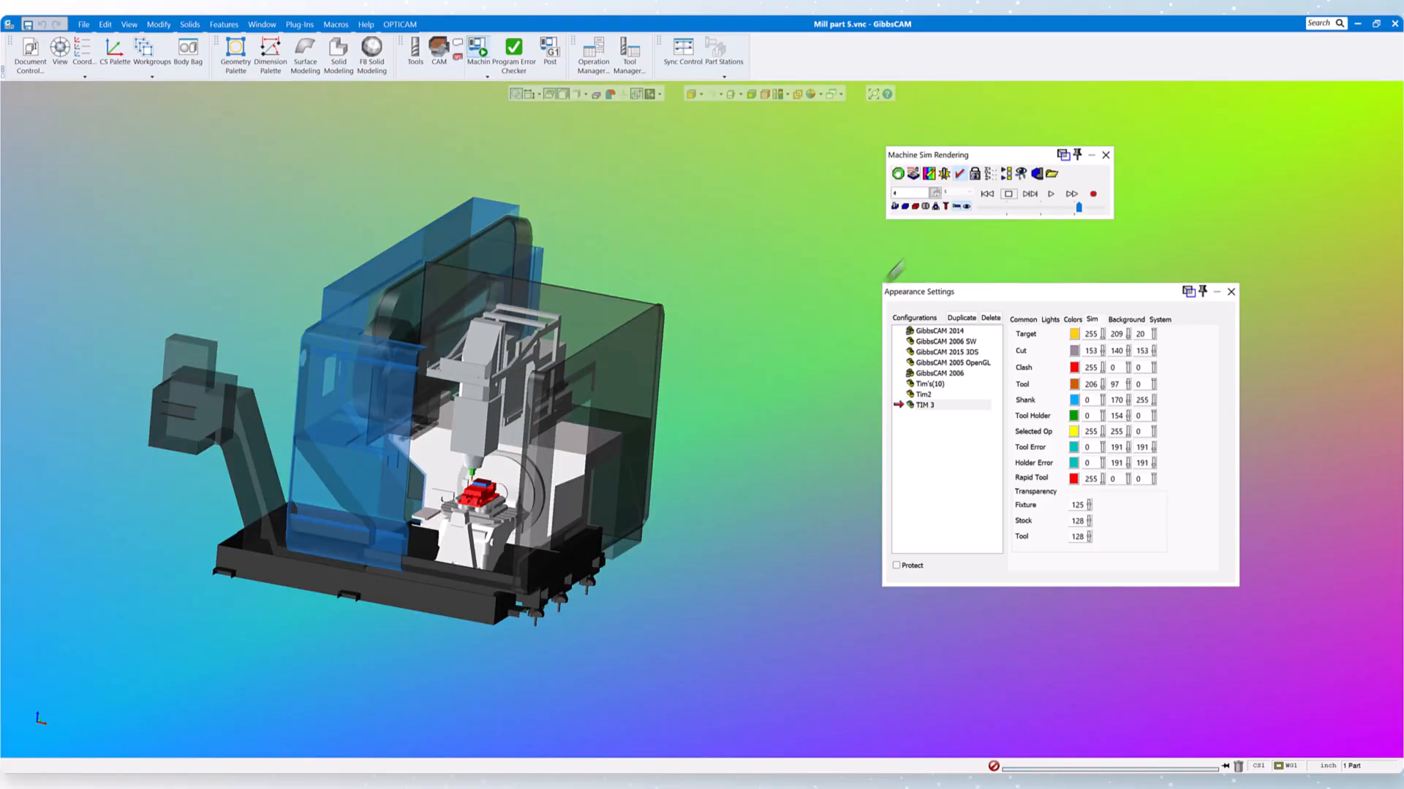
- Run Machine Sim to the end at a slightly higher speed with the settings dialog clear of the part
scroll(663, 293, "up", 4)
scroll(662, 293, "up", 5)
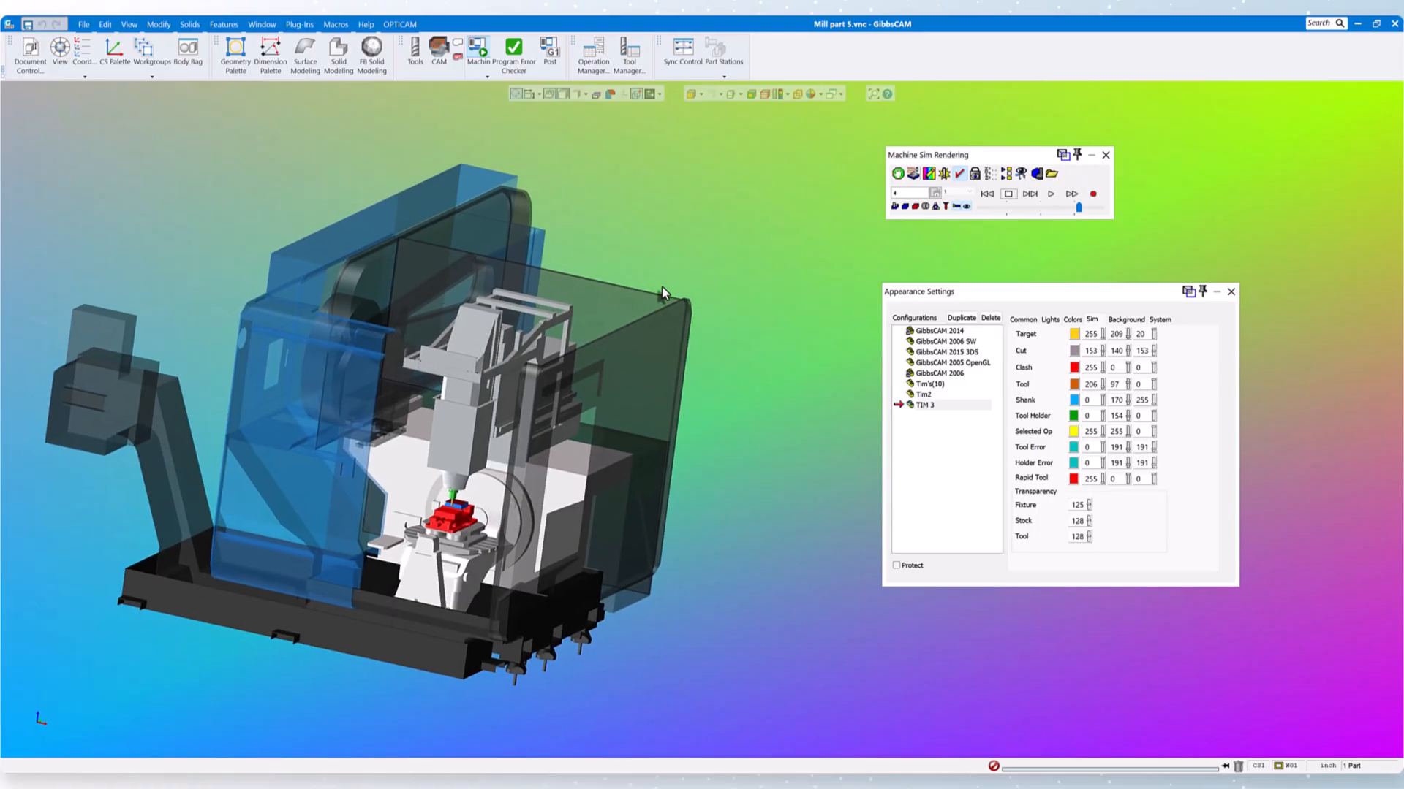
scroll(662, 286, "up", 5)
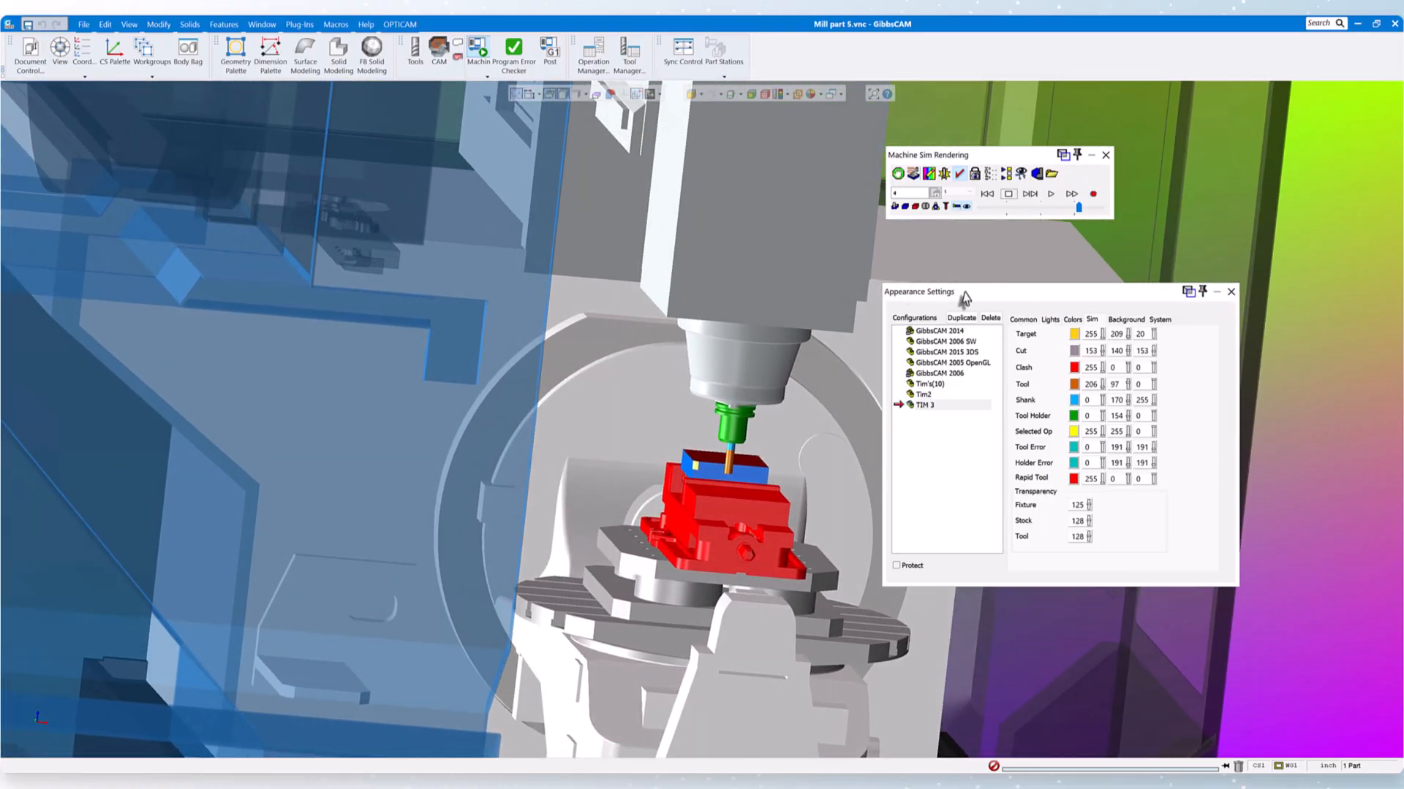
left_click_drag(965, 300, 1006, 326)
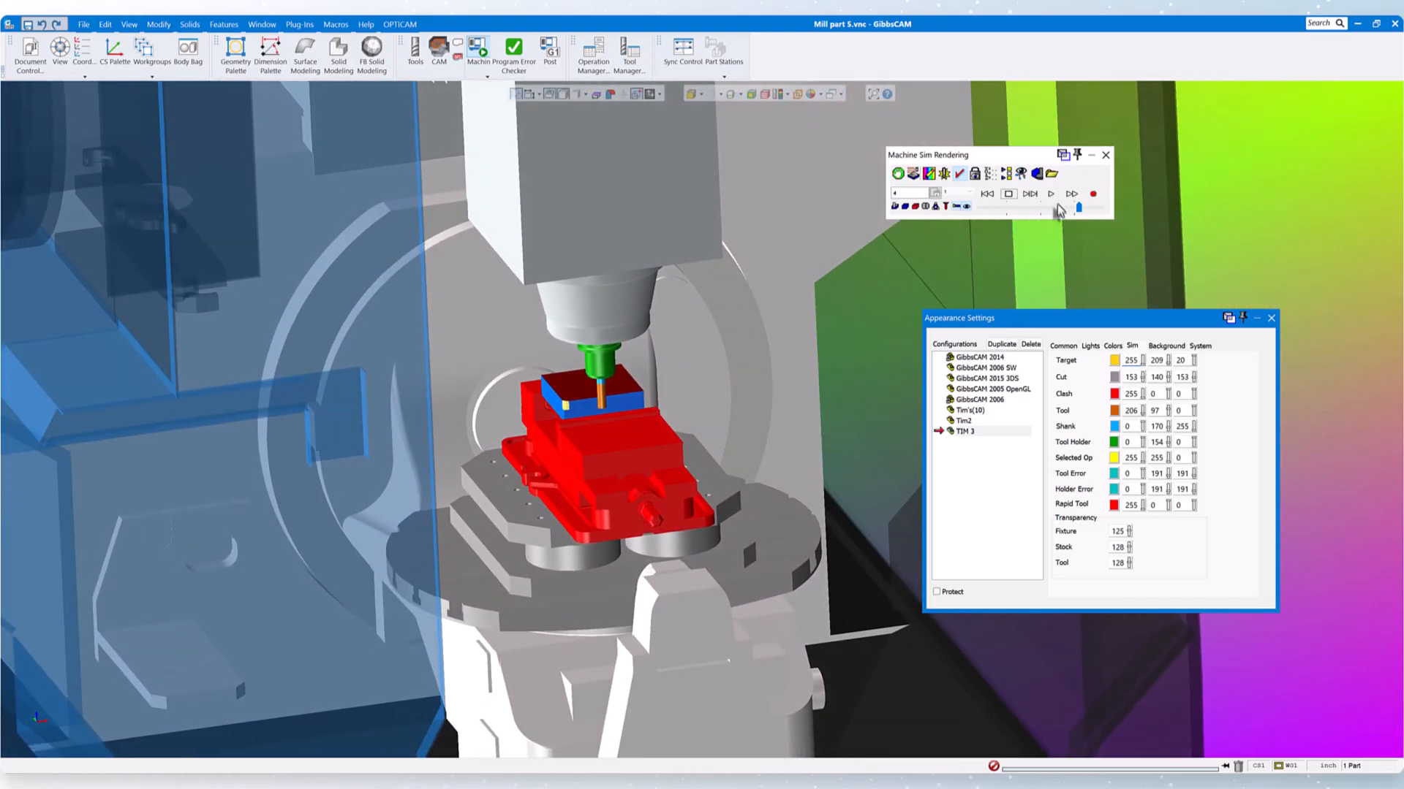
left_click(1051, 195)
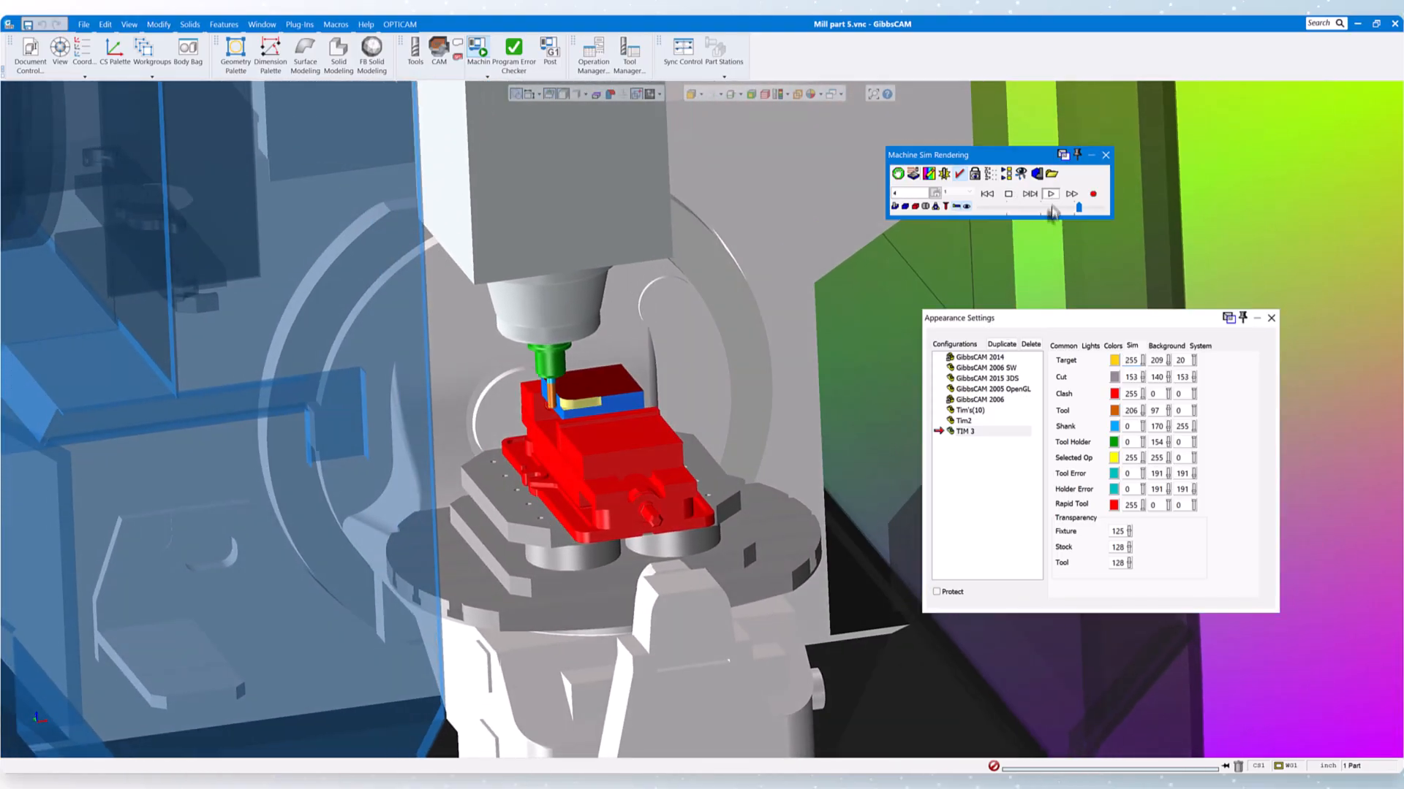
left_click_drag(1079, 209, 1083, 216)
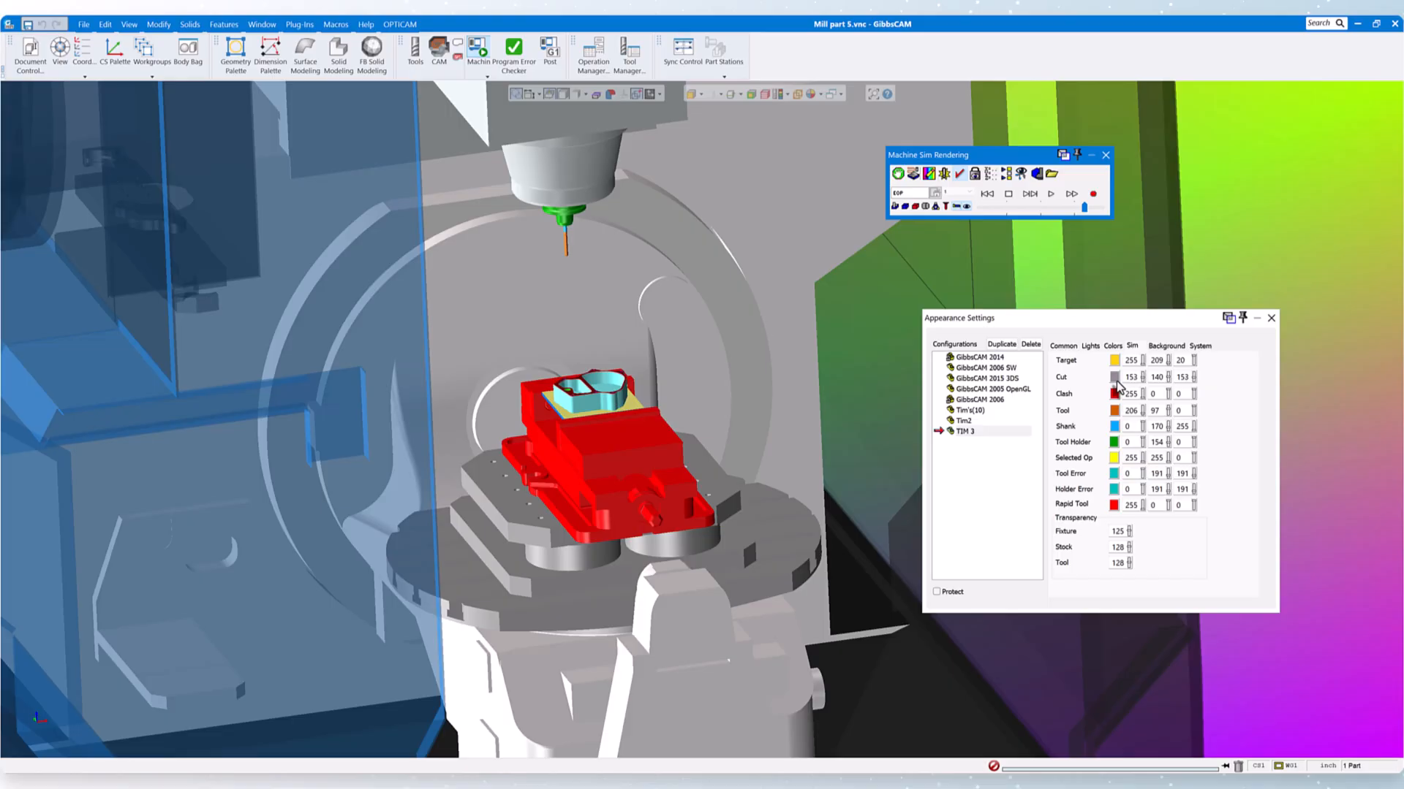
- Close the appearance settings and move the Machine Sim controls clear of the machine model
scroll(771, 391, "up", 1)
scroll(771, 391, "down", 1)
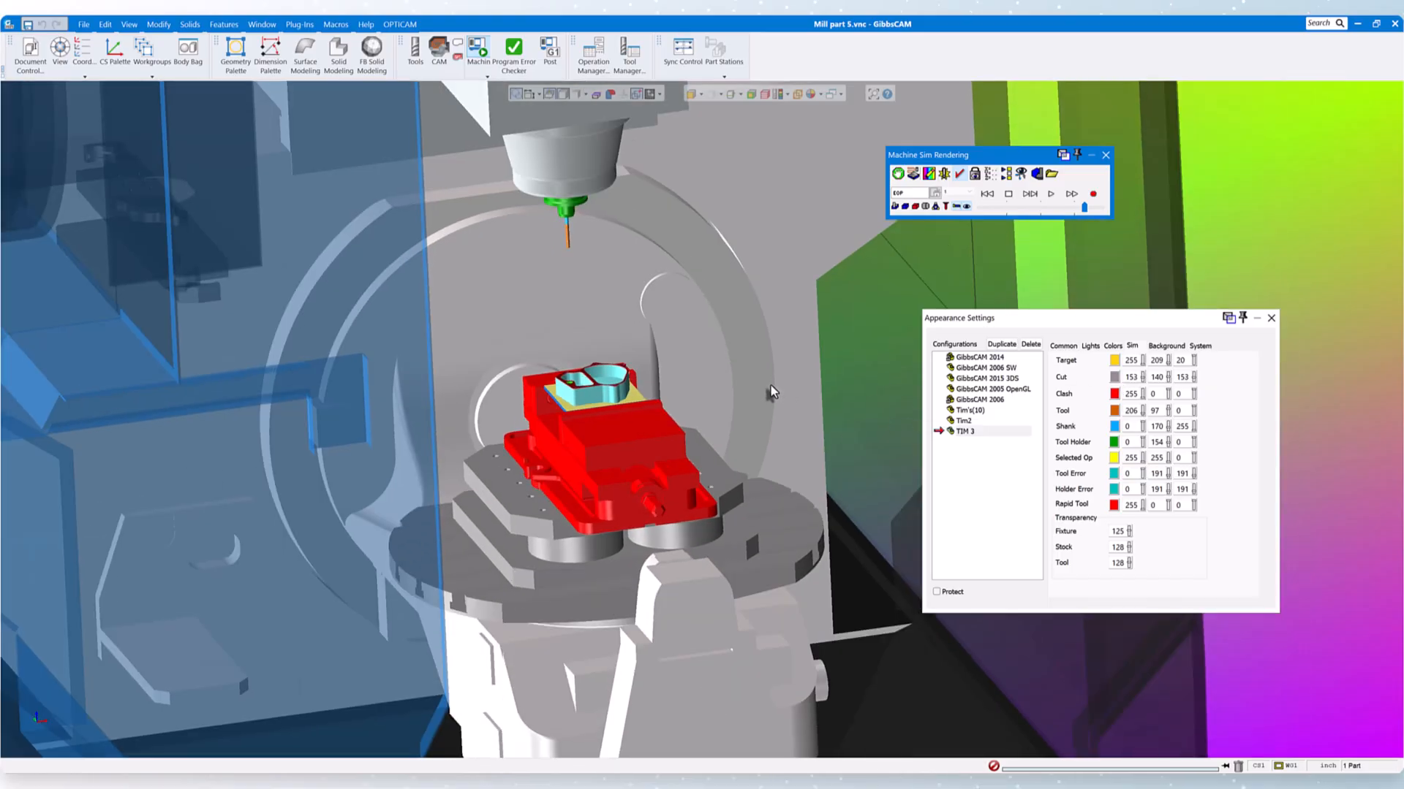
middle_click_drag(771, 391, 877, 380)
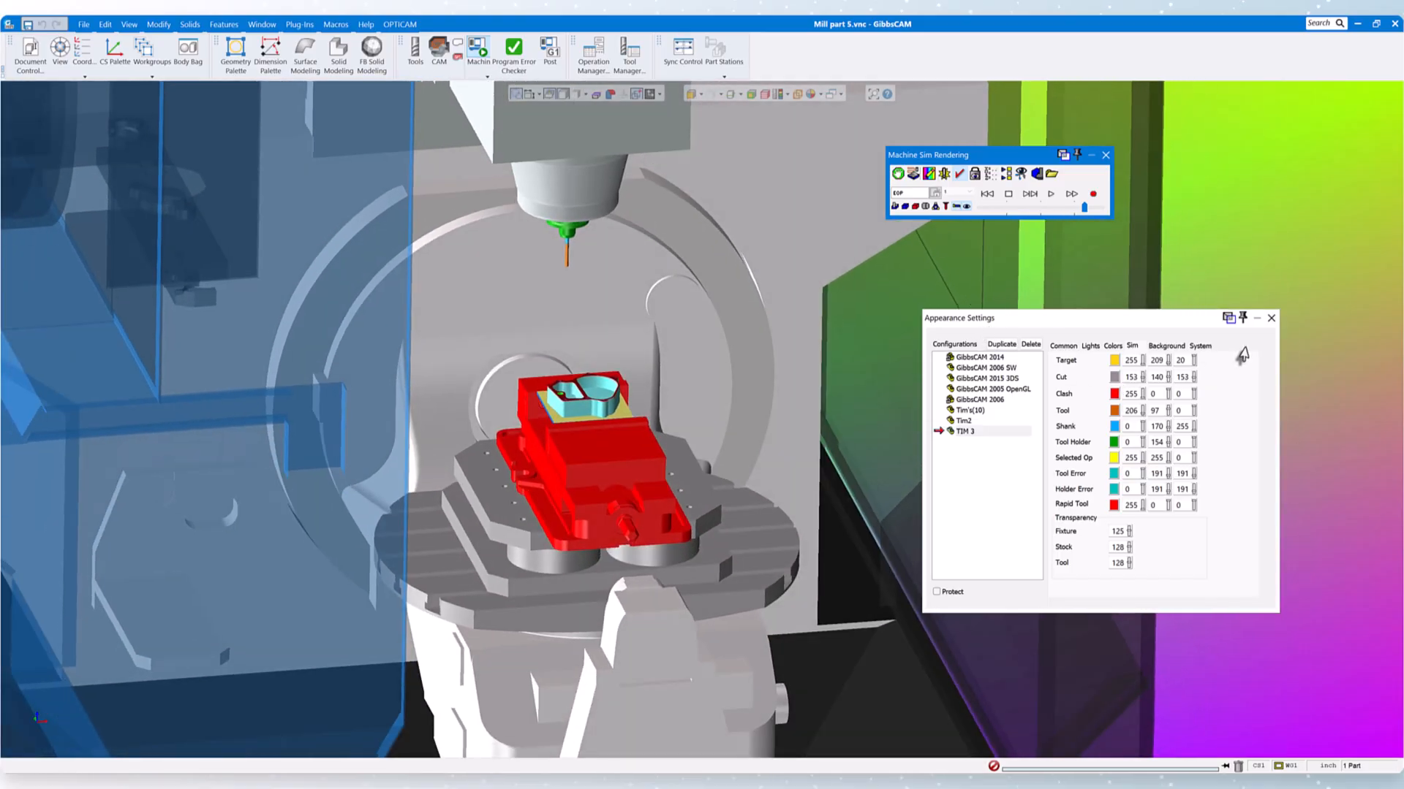
left_click(1272, 318)
left_click_drag(1006, 162, 1124, 287)
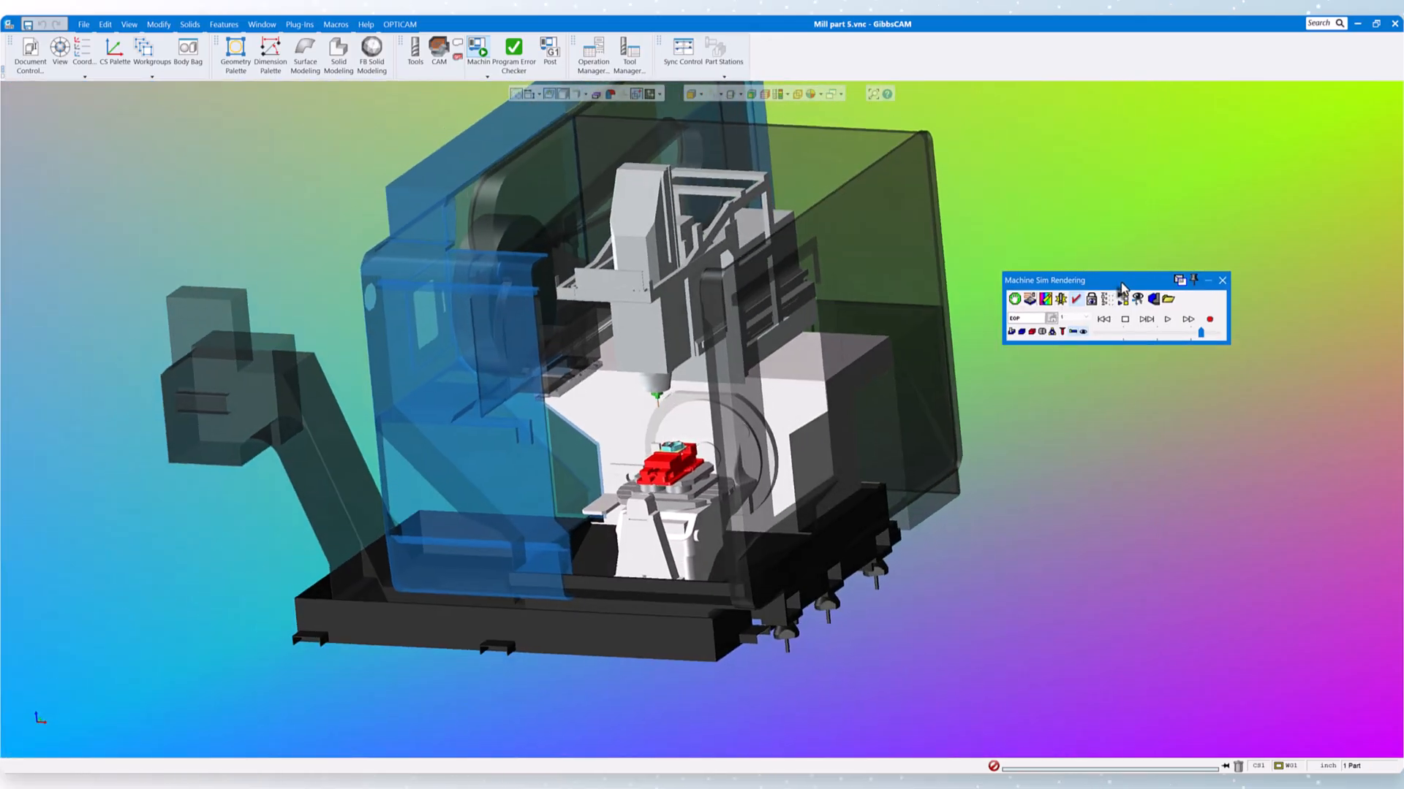
- Close the Machine Sim rendering, switch to File Explorer and open the user profile's AppData\Roaming folder on drive C
left_click(1221, 281)
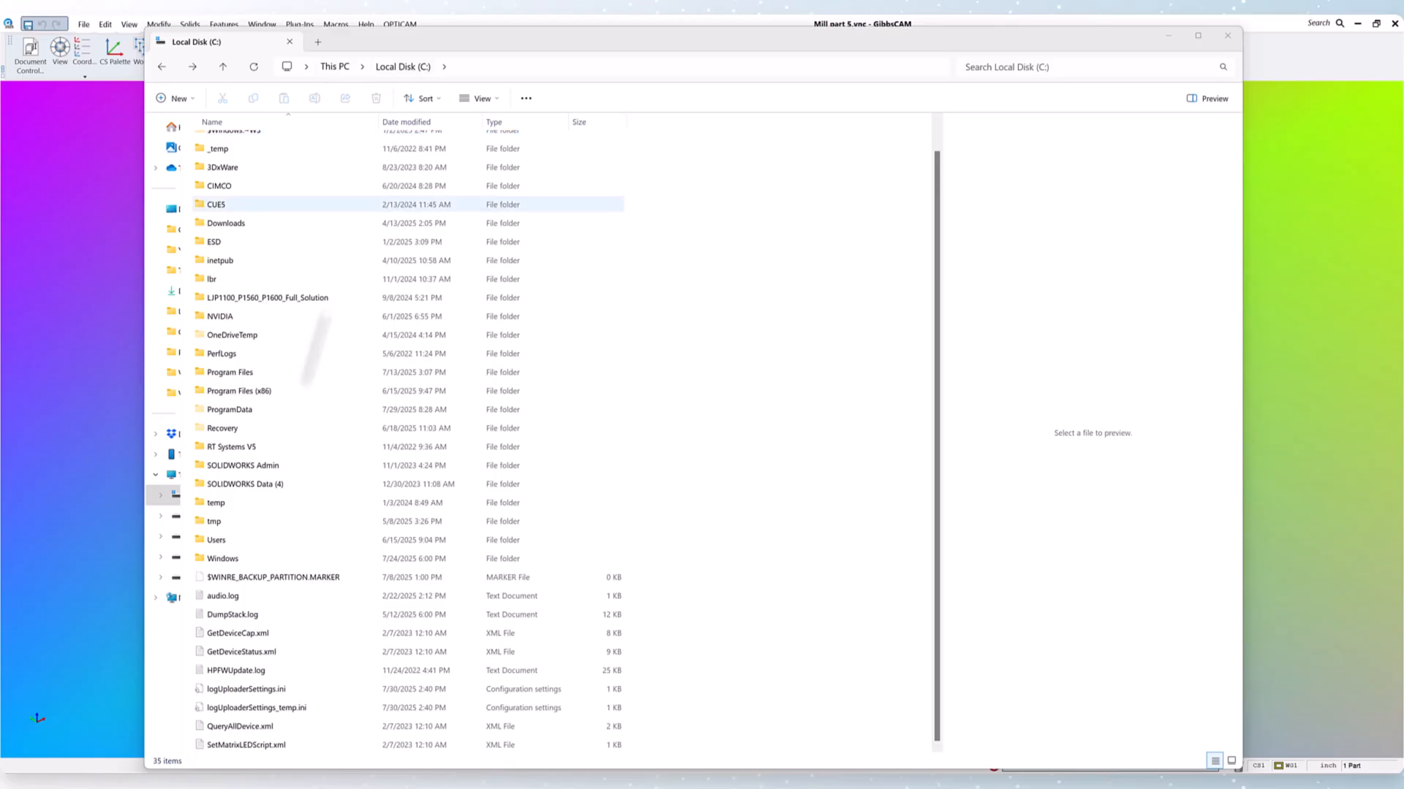
double_click(219, 543)
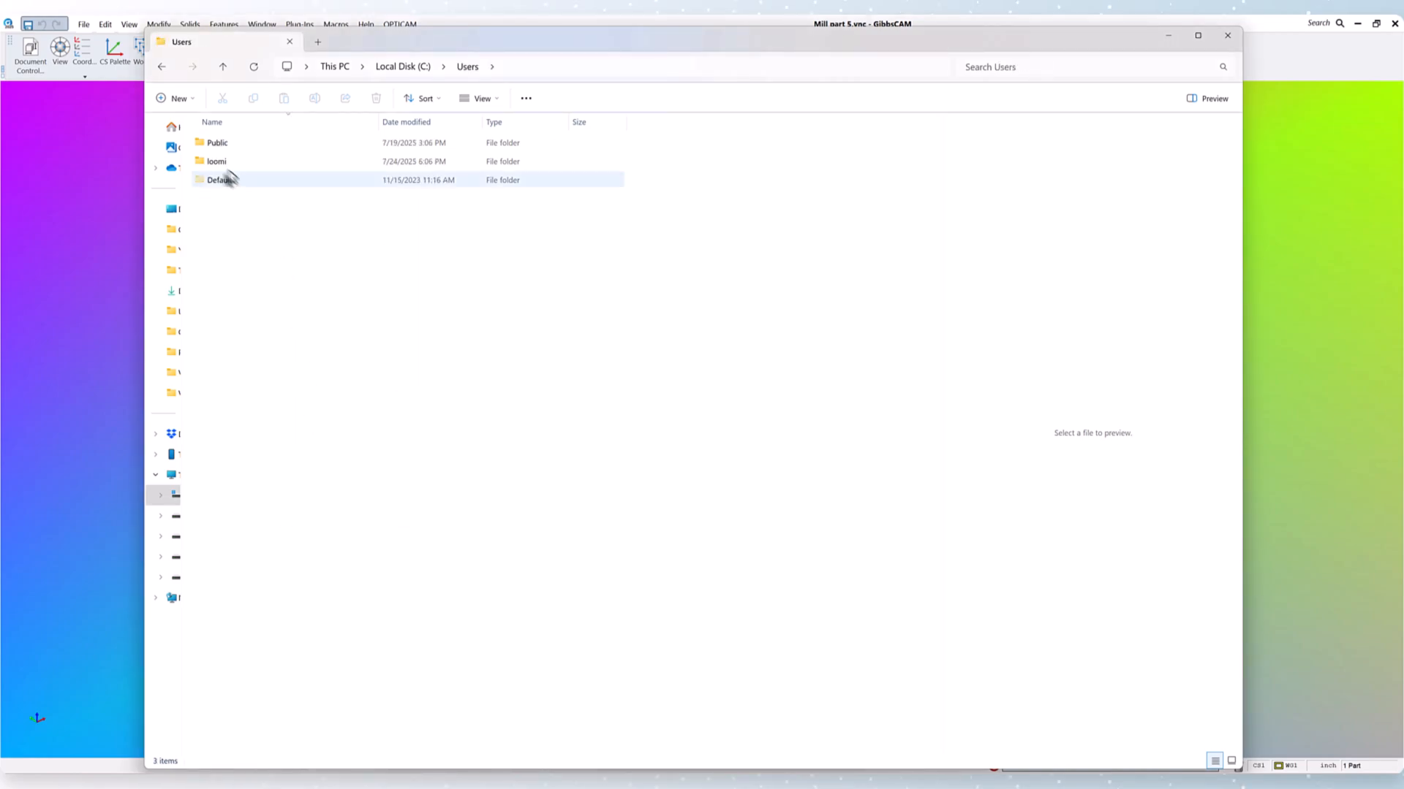
mouse_move(222, 165)
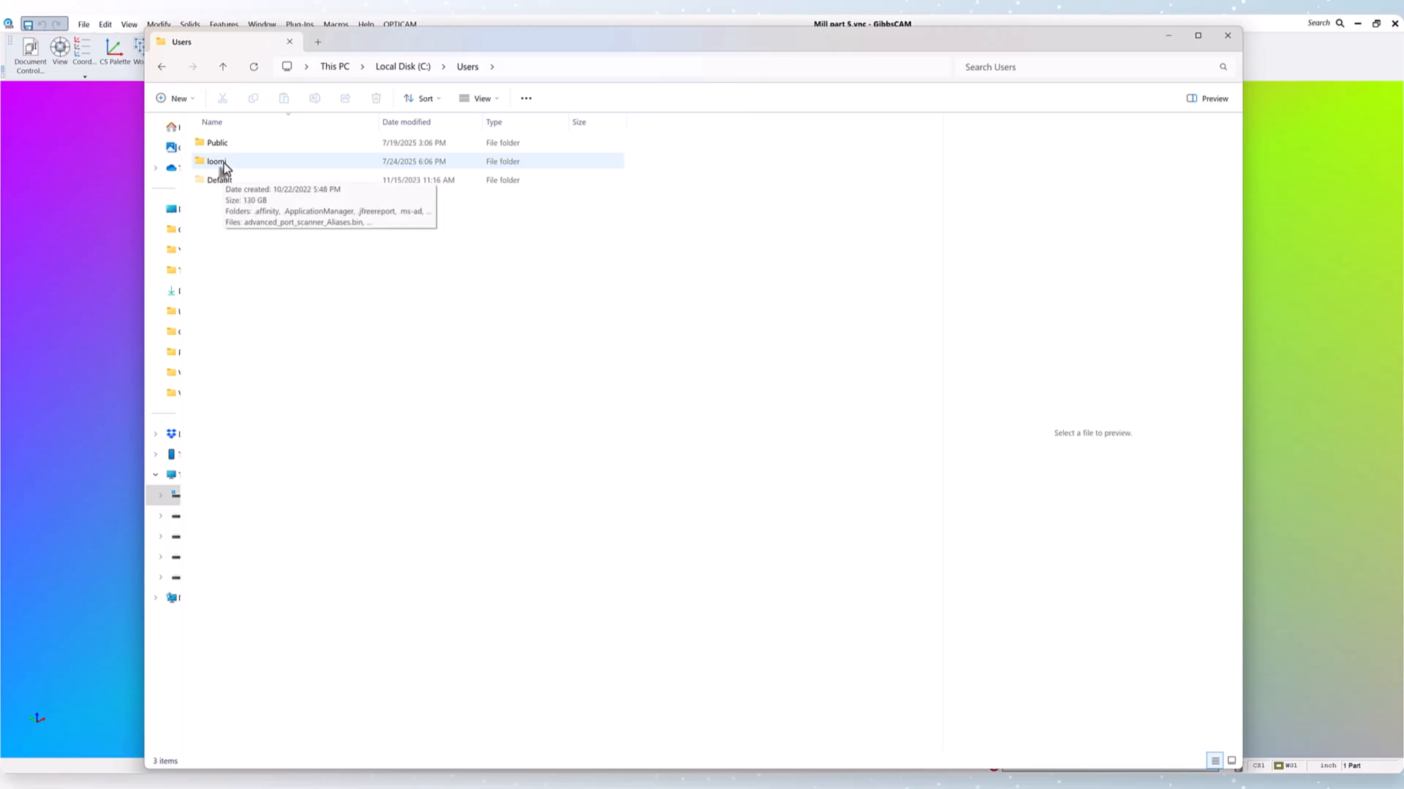
double_click(222, 163)
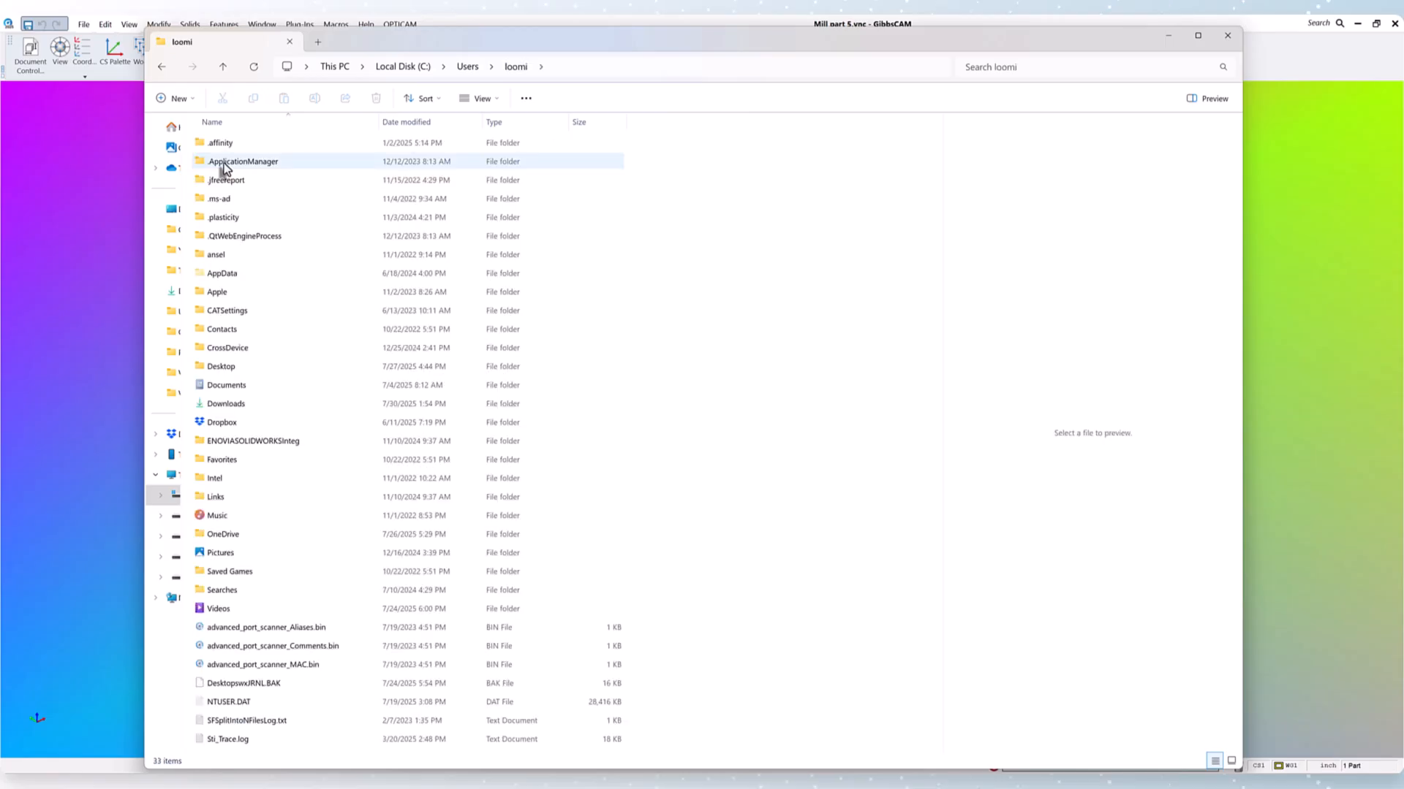
double_click(235, 275)
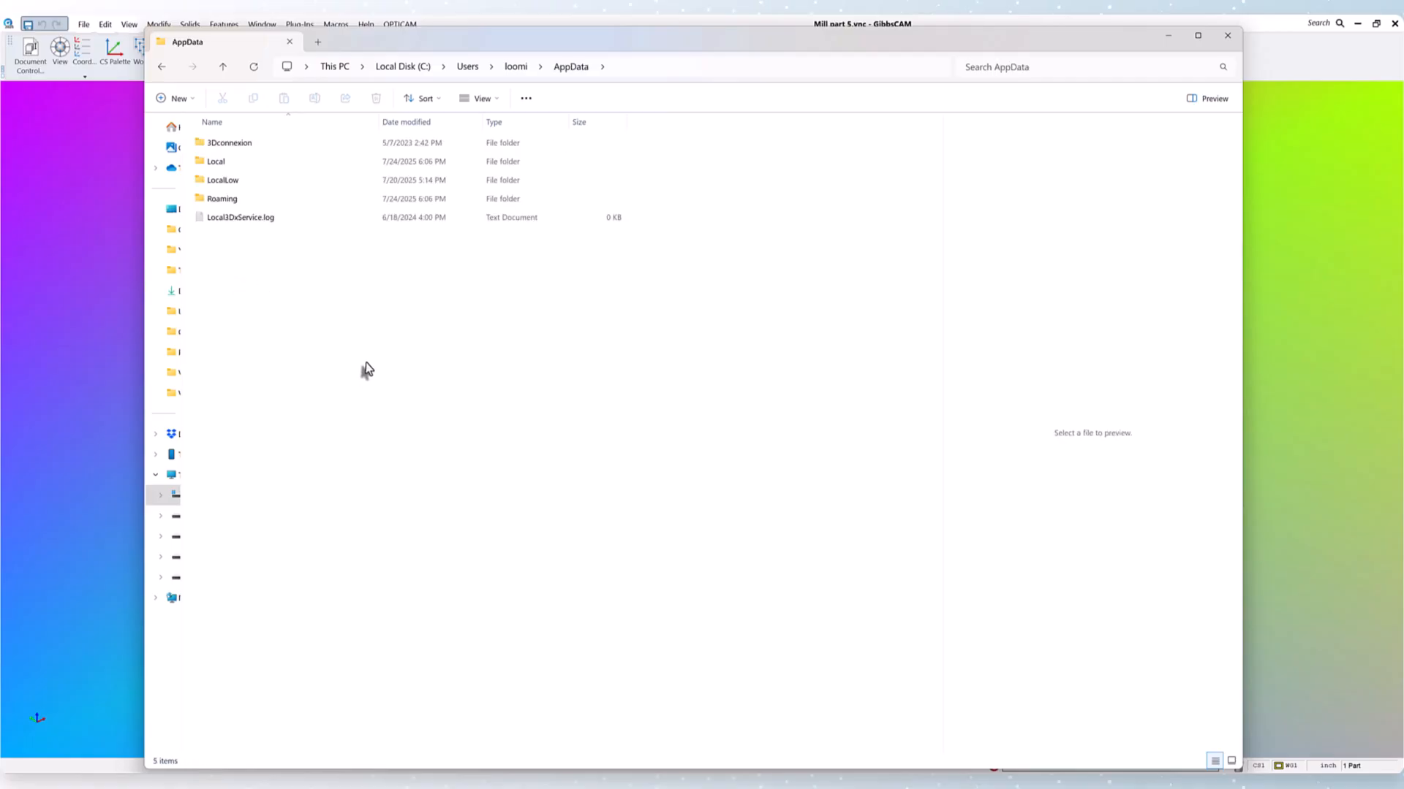
double_click(222, 199)
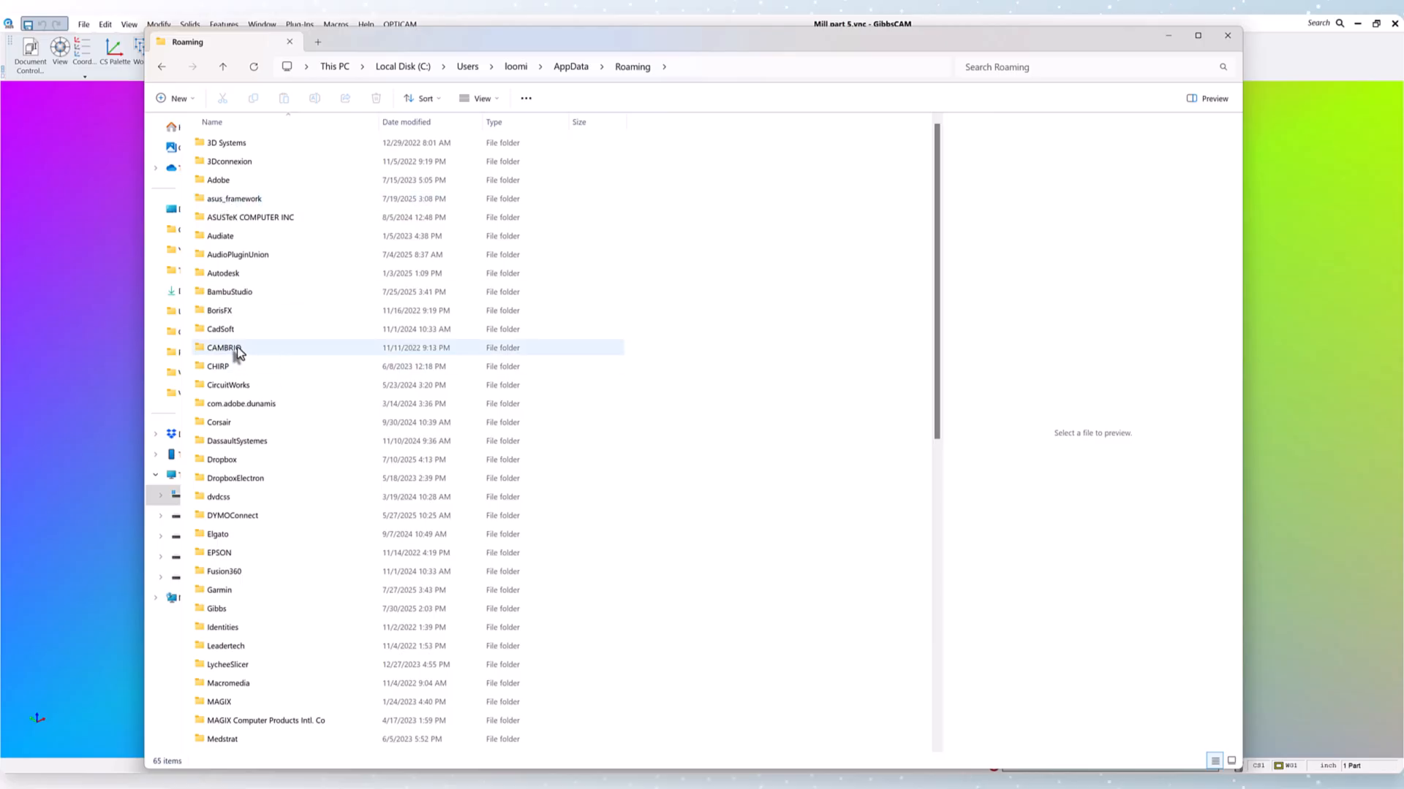
- Open the CAMBRIO\GibbsCAM\25.0.59\DisplayPreferences folder inside Roaming
mouse_move(237, 347)
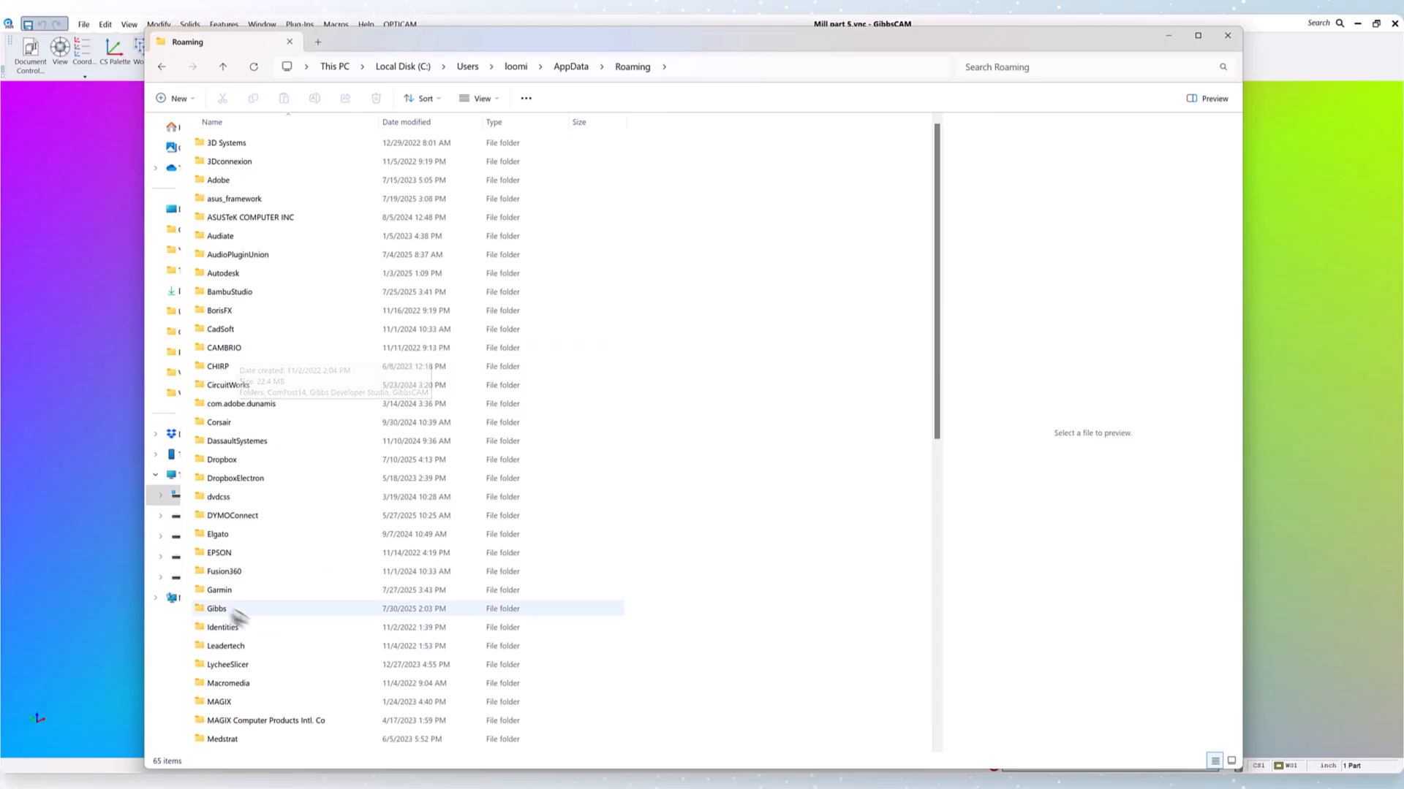
double_click(235, 355)
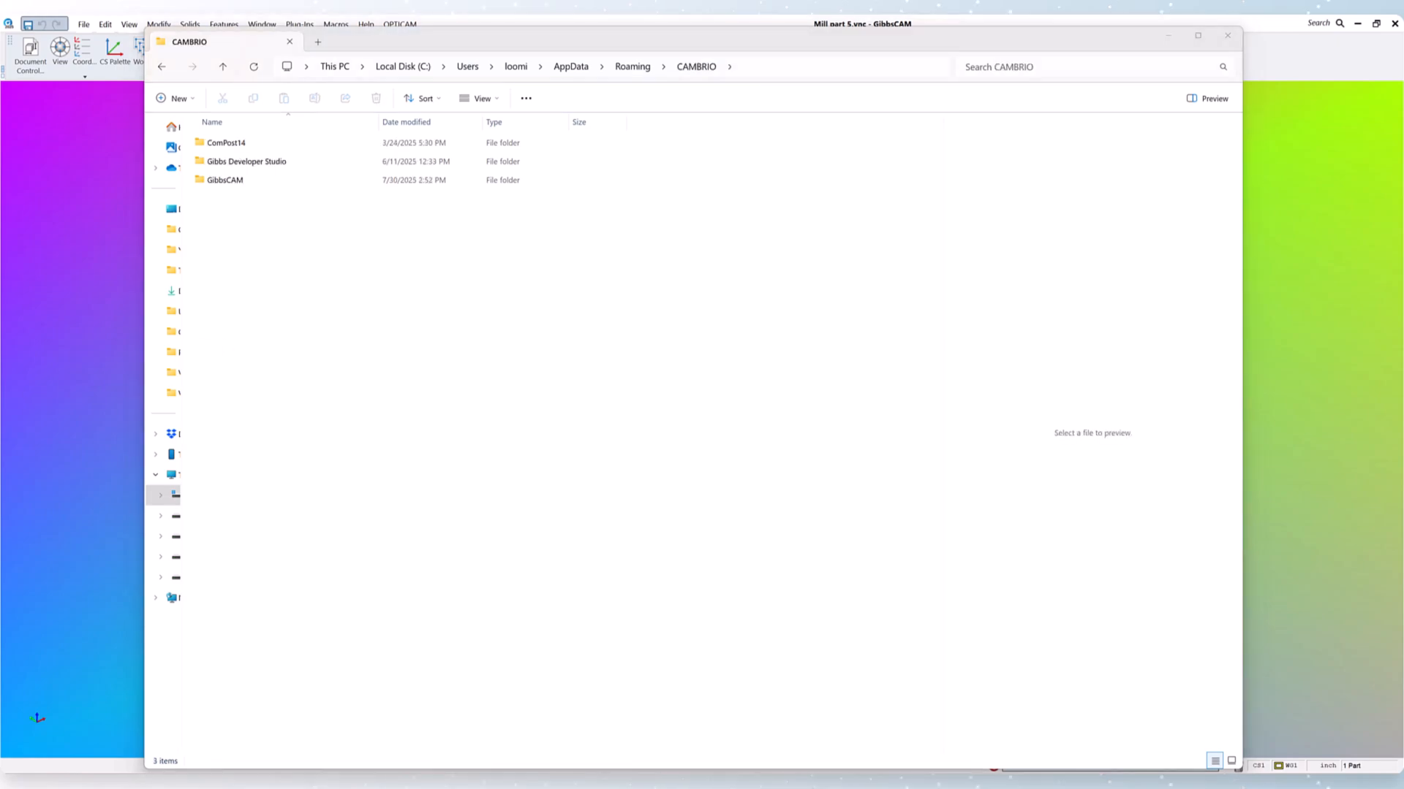
double_click(232, 180)
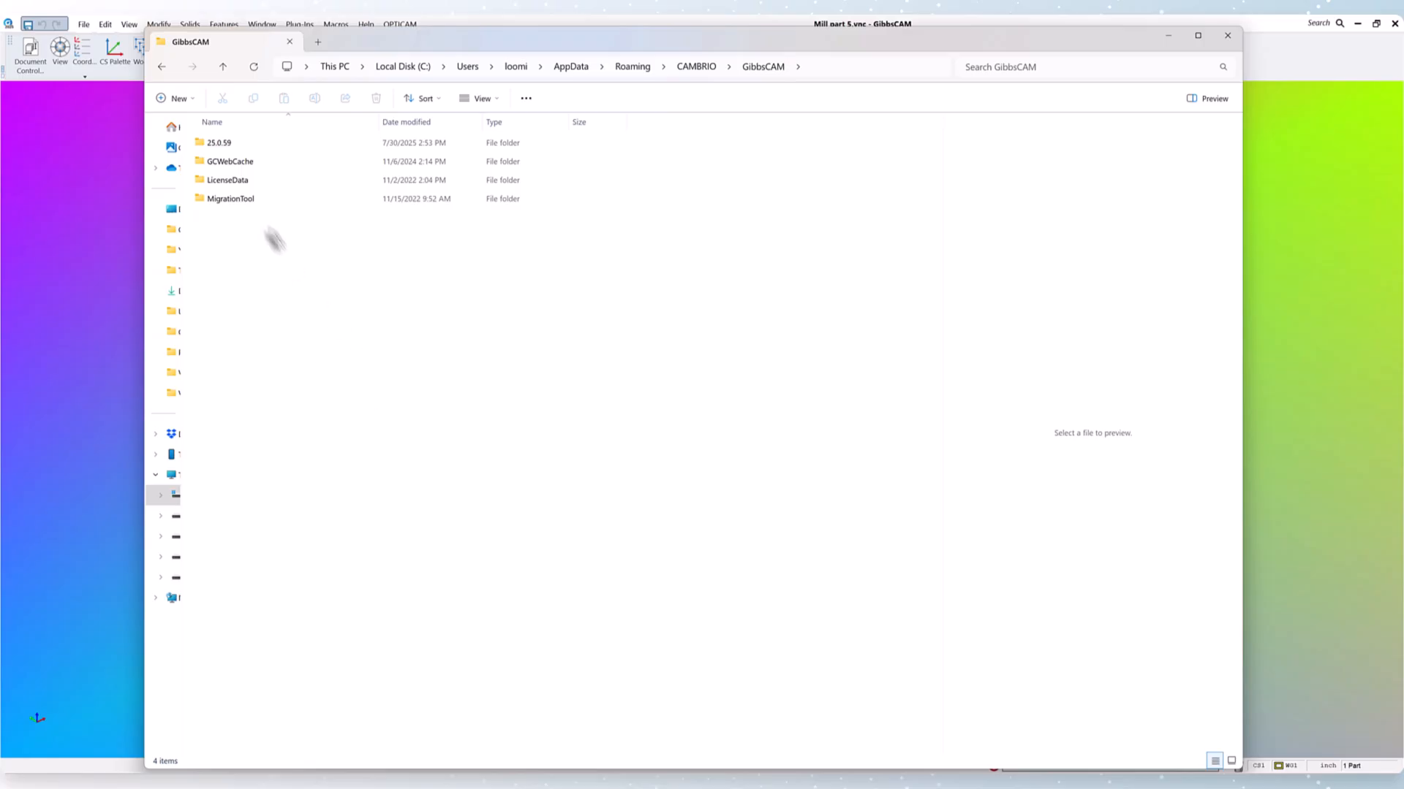
double_click(227, 145)
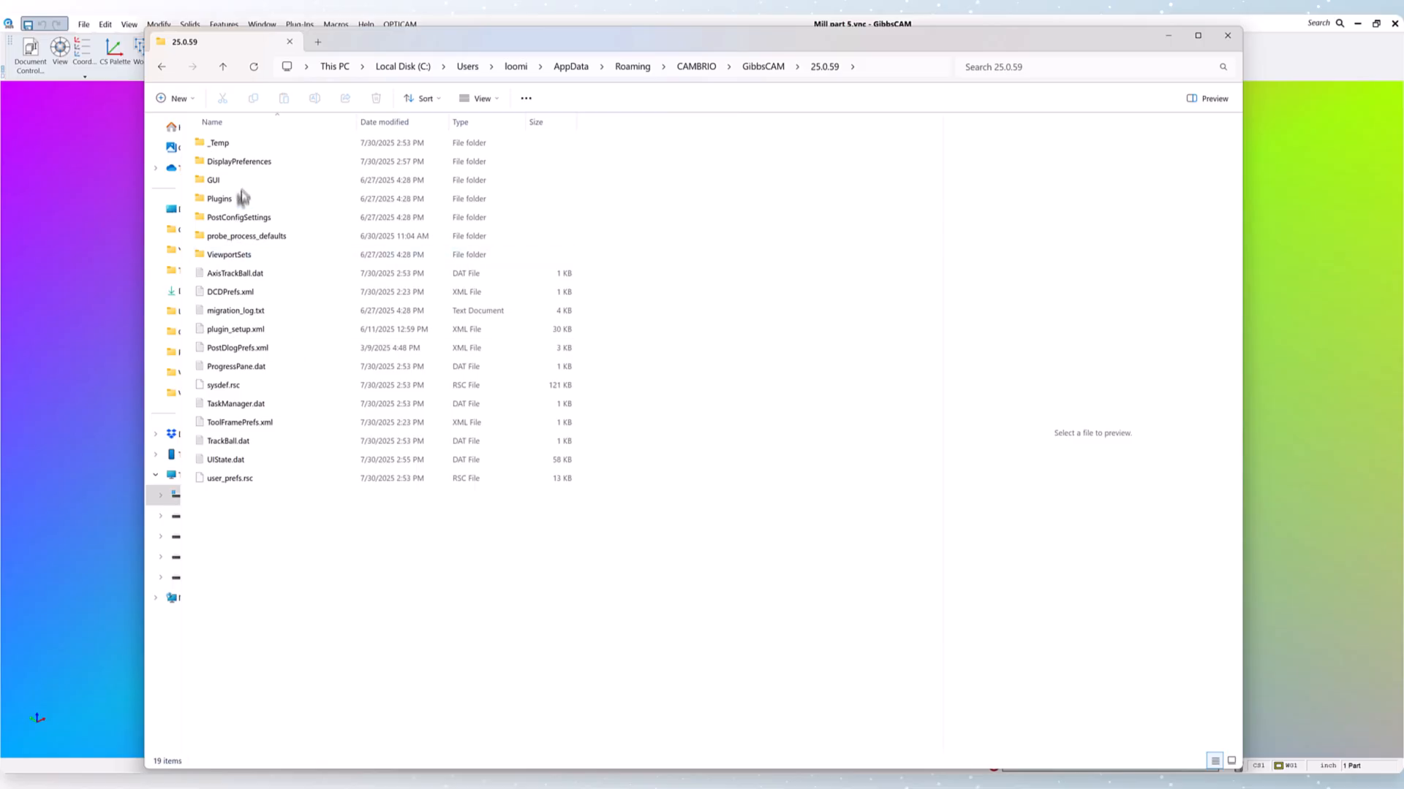
double_click(236, 163)
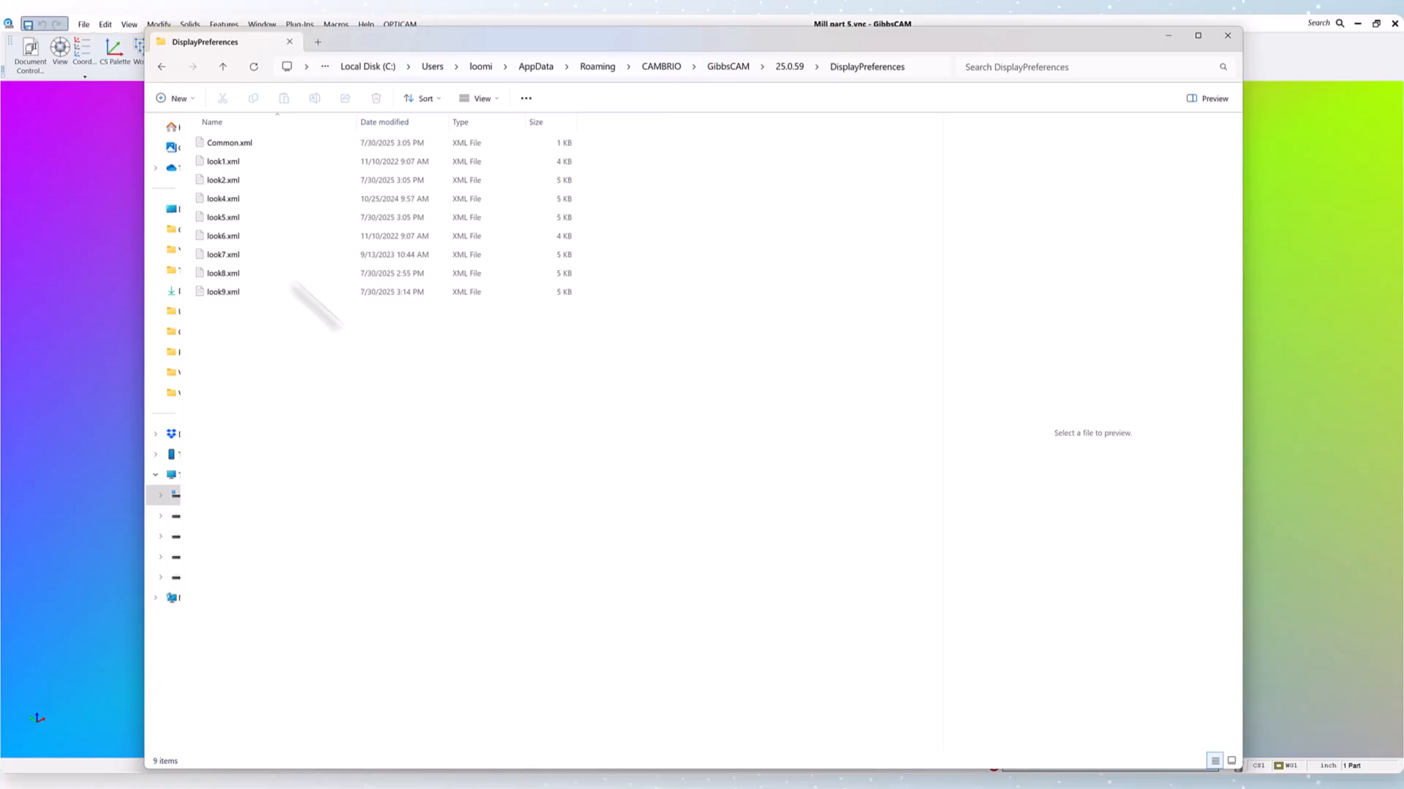
- Preview look1.xml, look2.xml, look4.xml, look5.xml and look6.xml in a widened preview area to check each file's sName configuration name
left_click(228, 161)
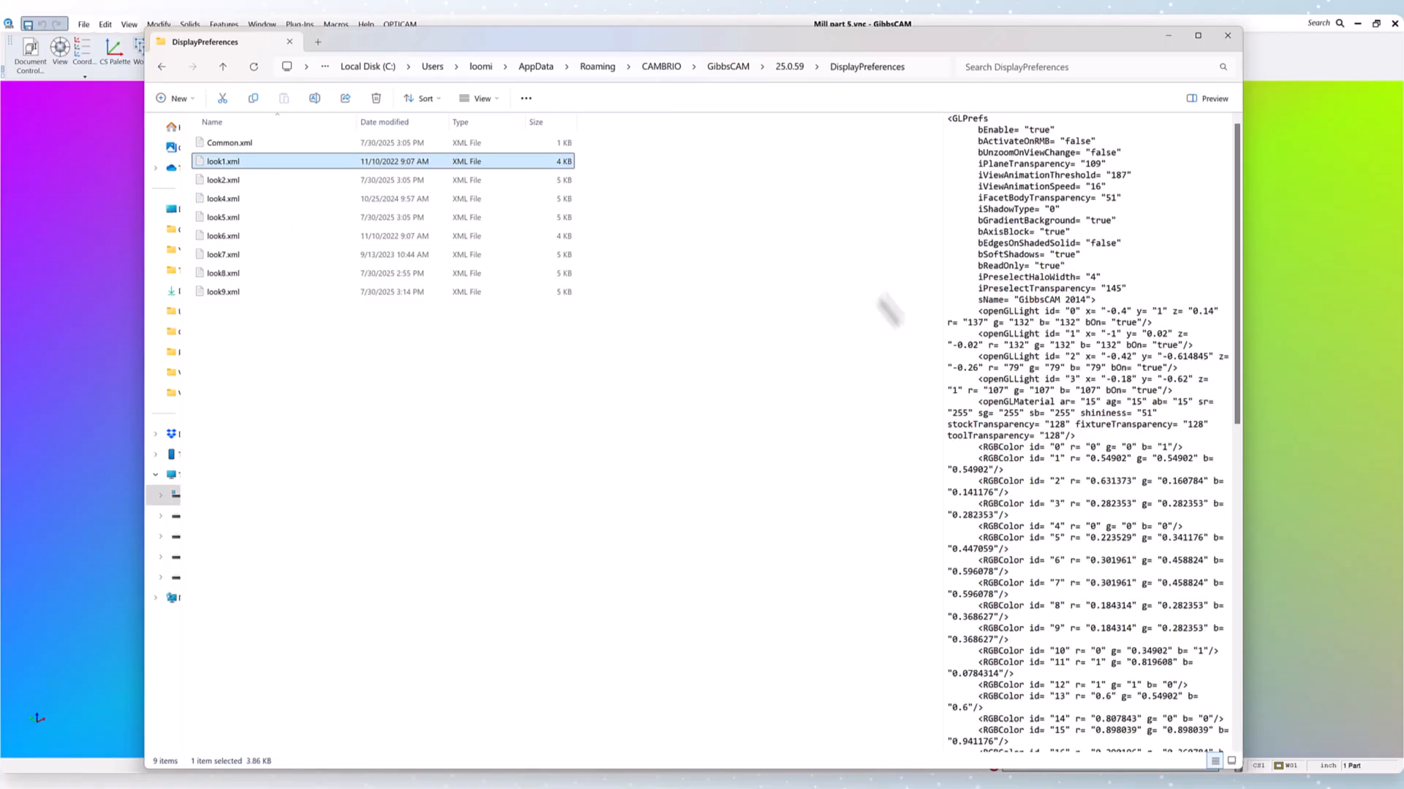
left_click_drag(939, 296, 748, 260)
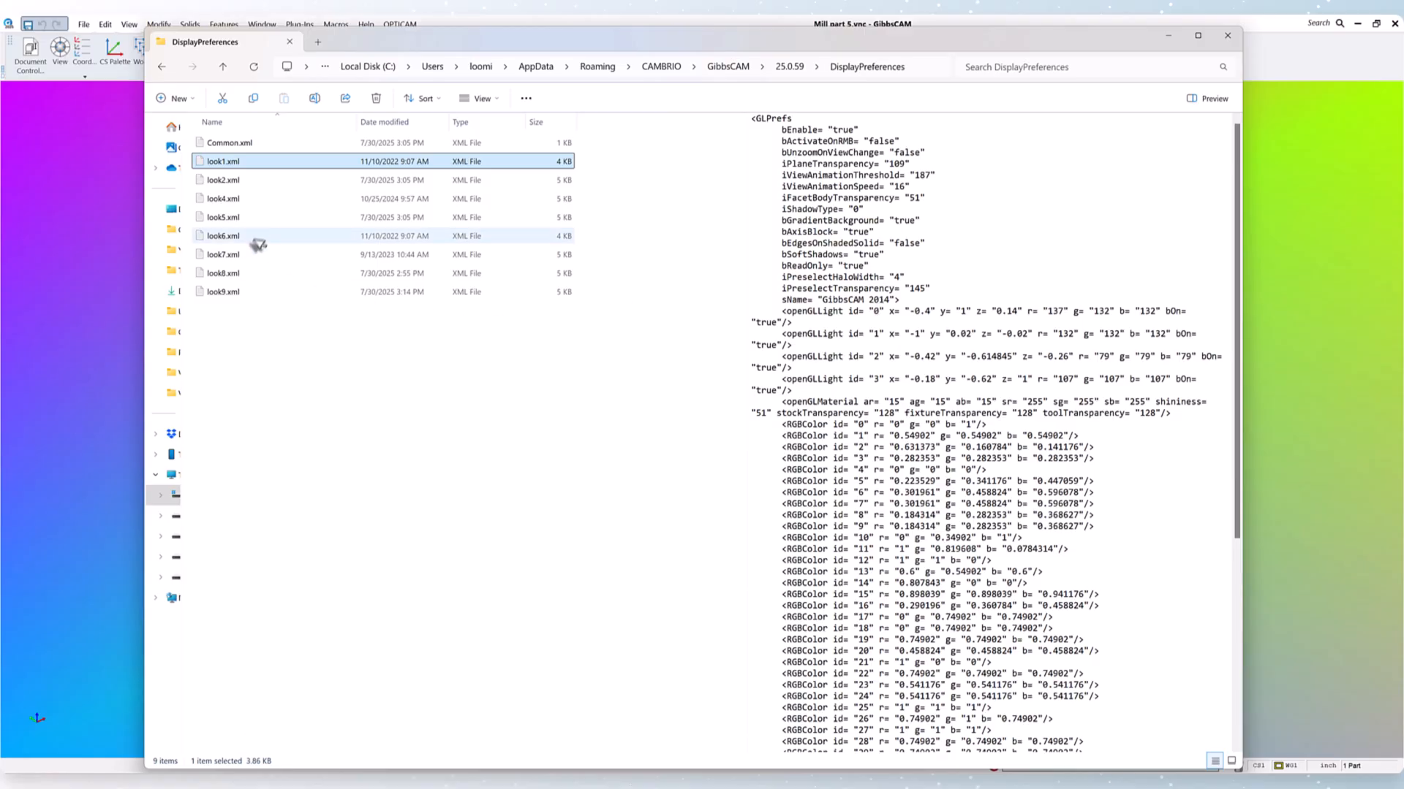
left_click(221, 183)
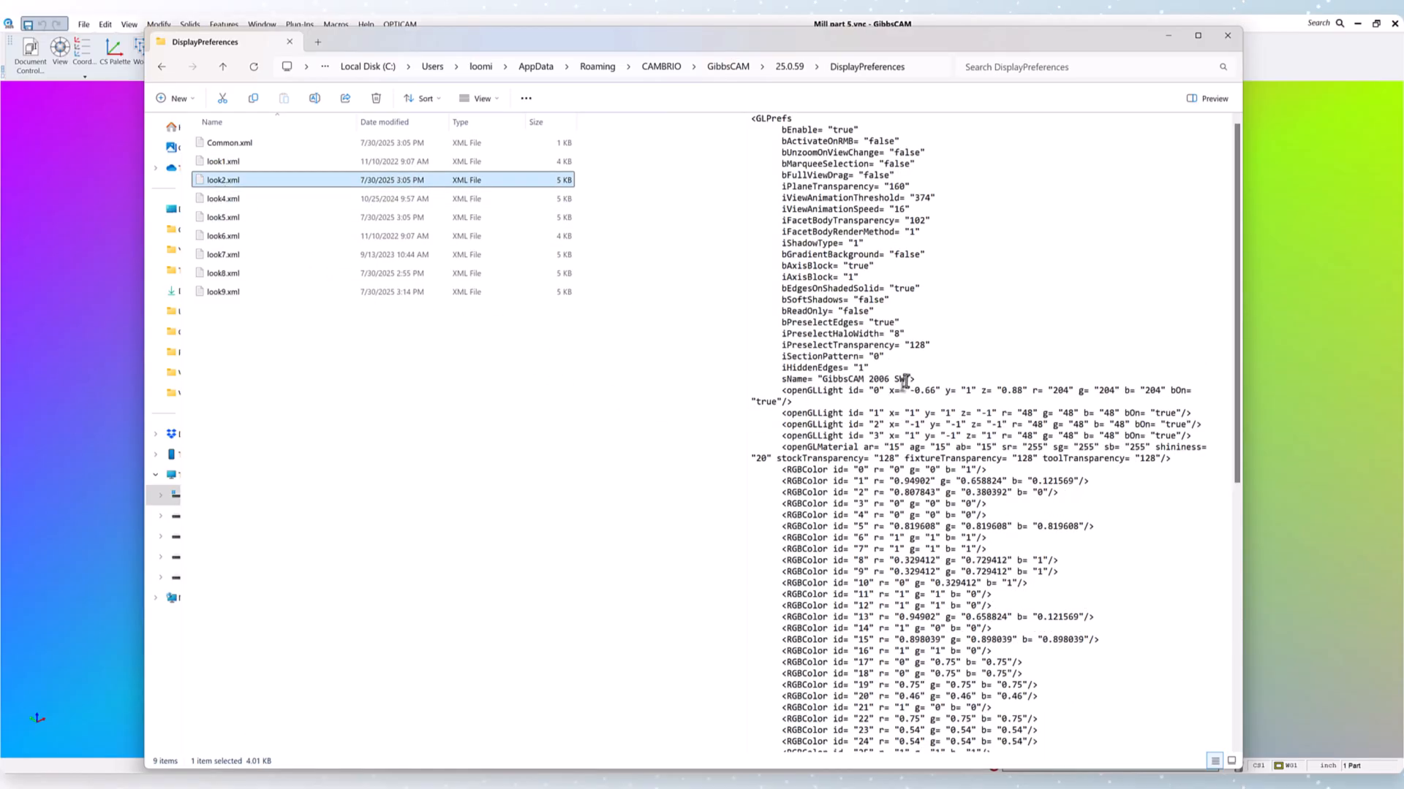
left_click(234, 199)
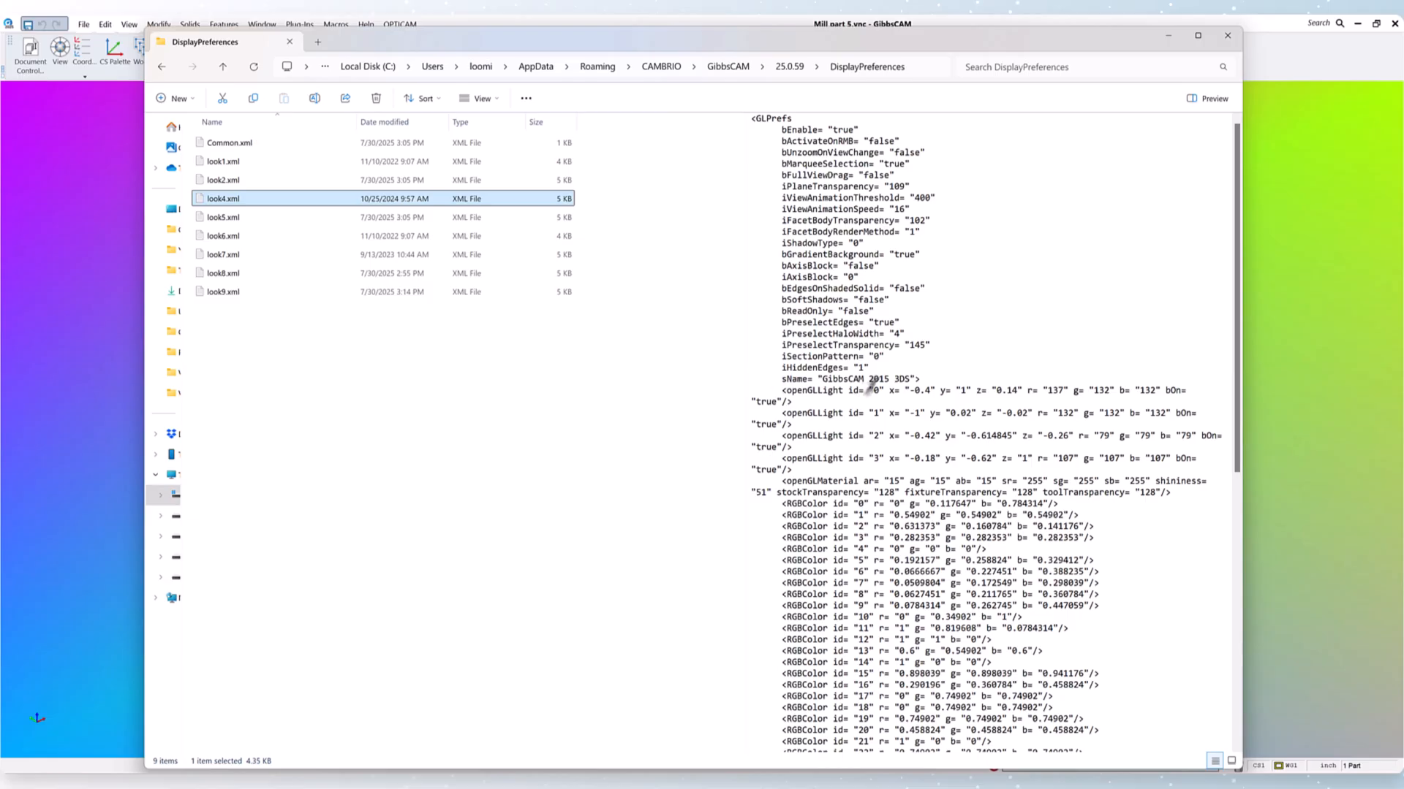
left_click(234, 218)
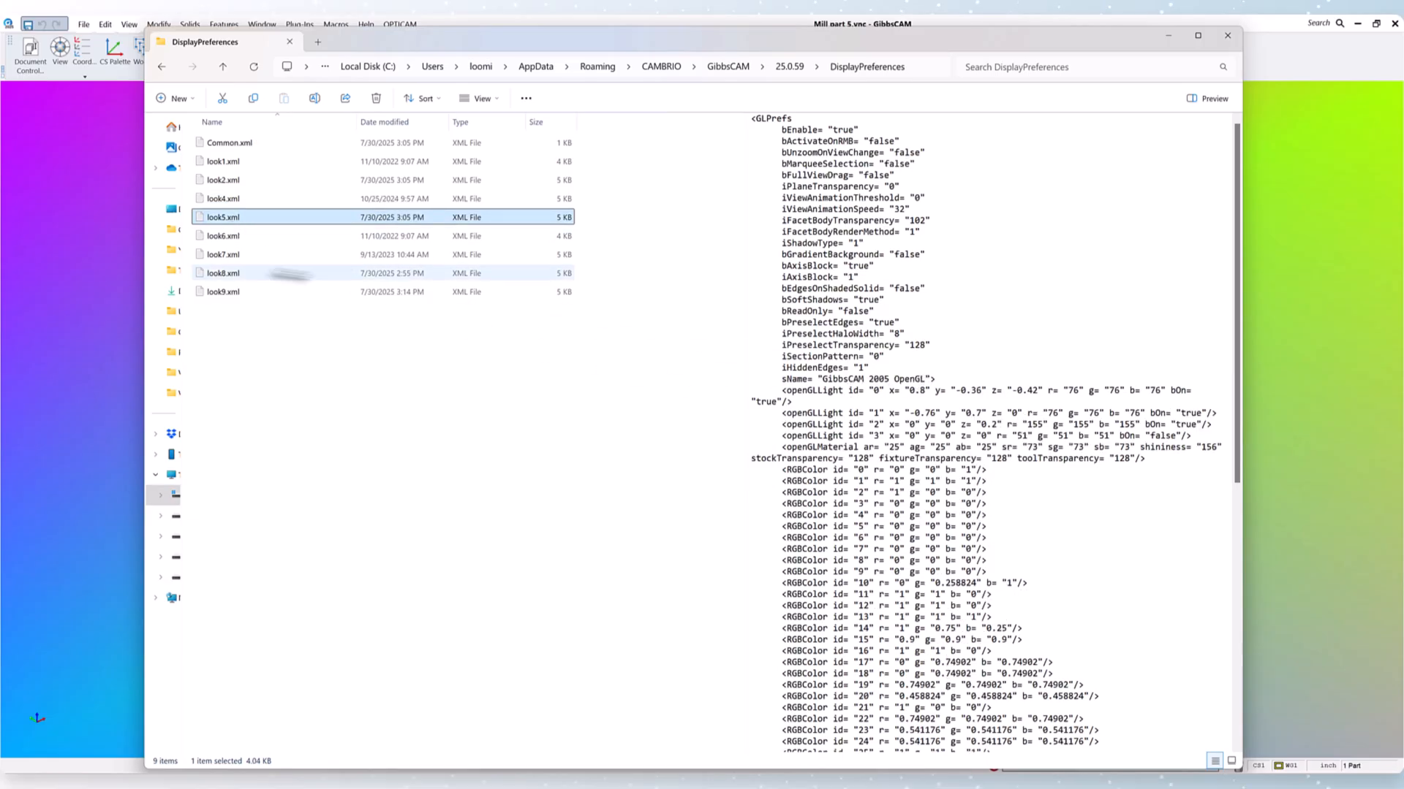
left_click(226, 237)
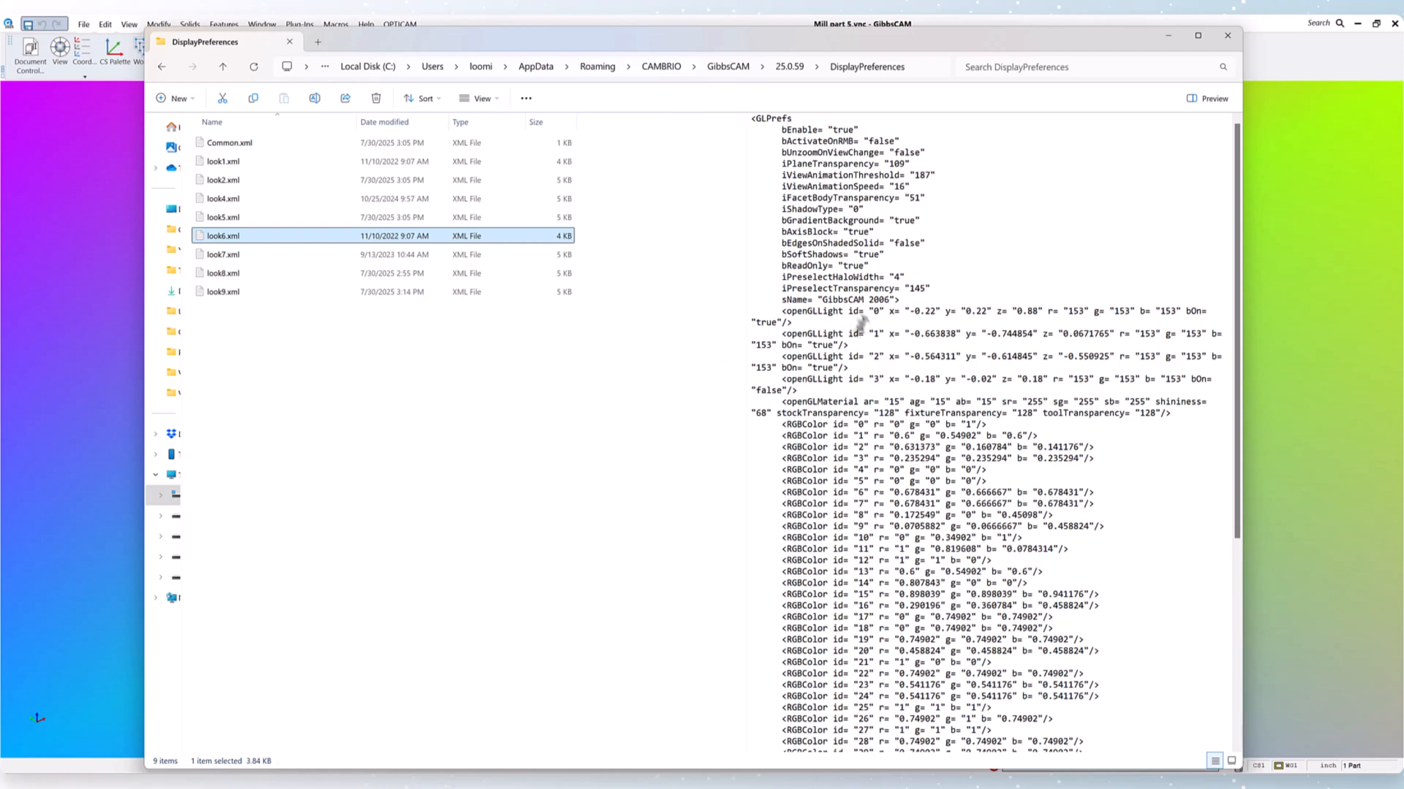
- Preview the custom configuration files look7.xml, look8.xml and look9.xml, checking their sName entries and look9.xml's color and transparency values
left_click(227, 257)
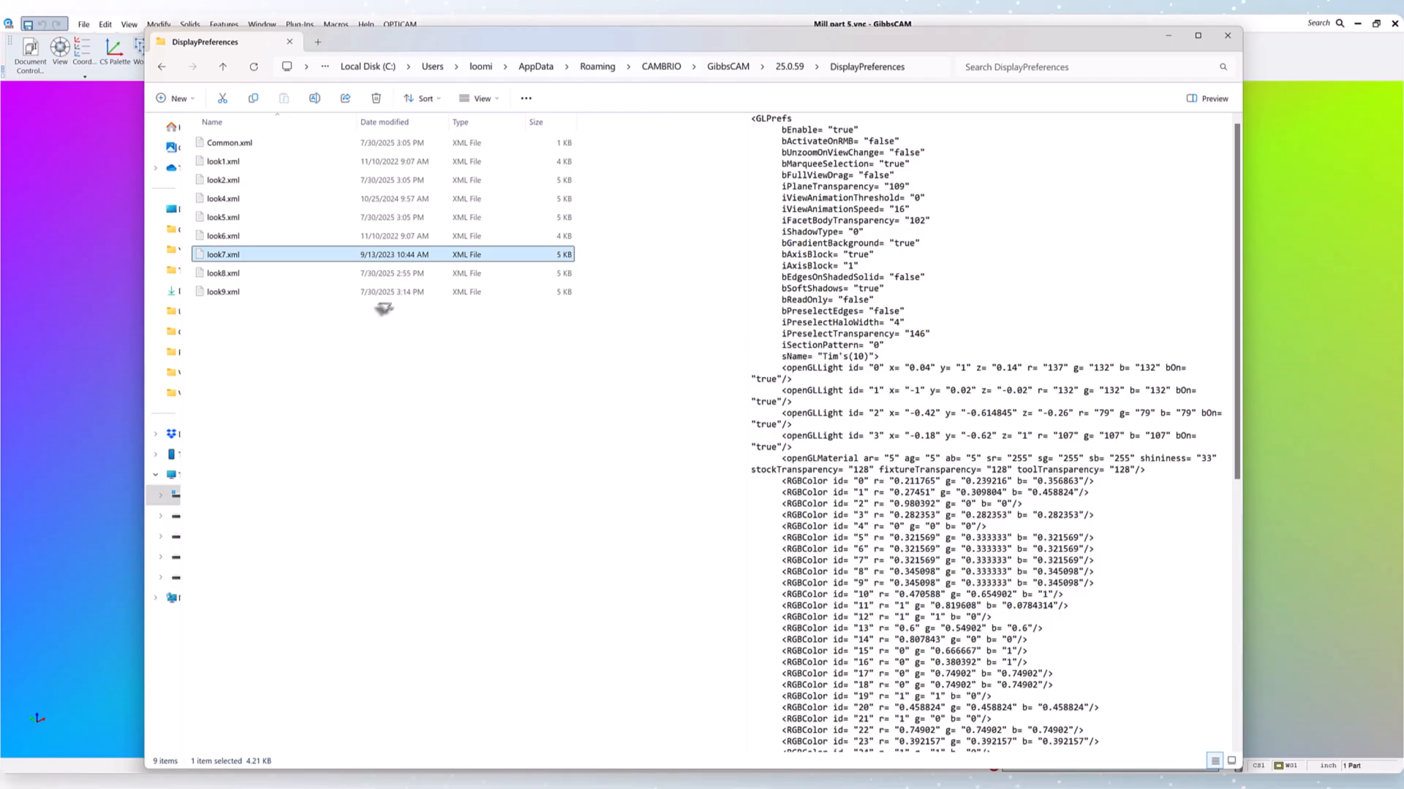
left_click(223, 274)
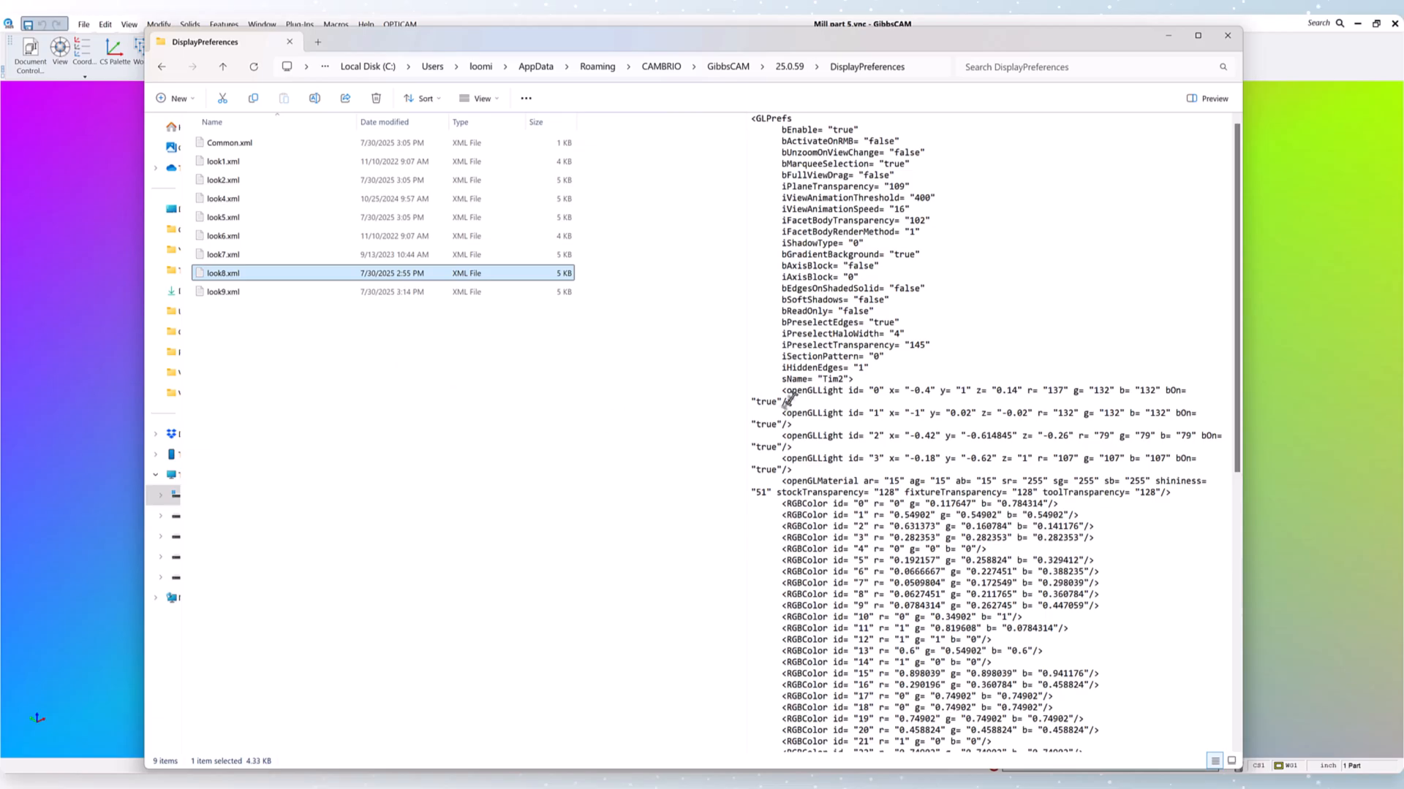
left_click(224, 291)
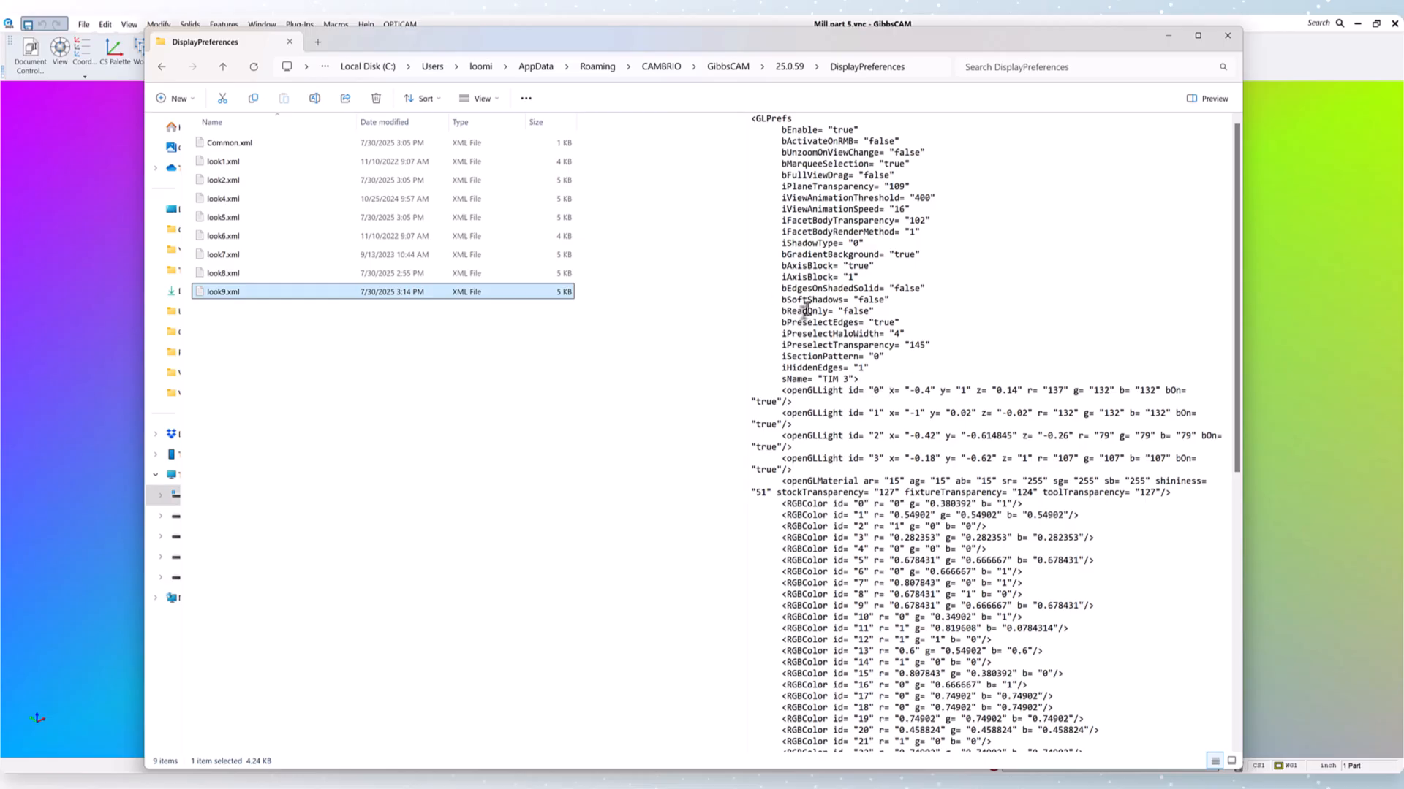
scroll(812, 322, "down", 3)
scroll(816, 327, "up", 3)
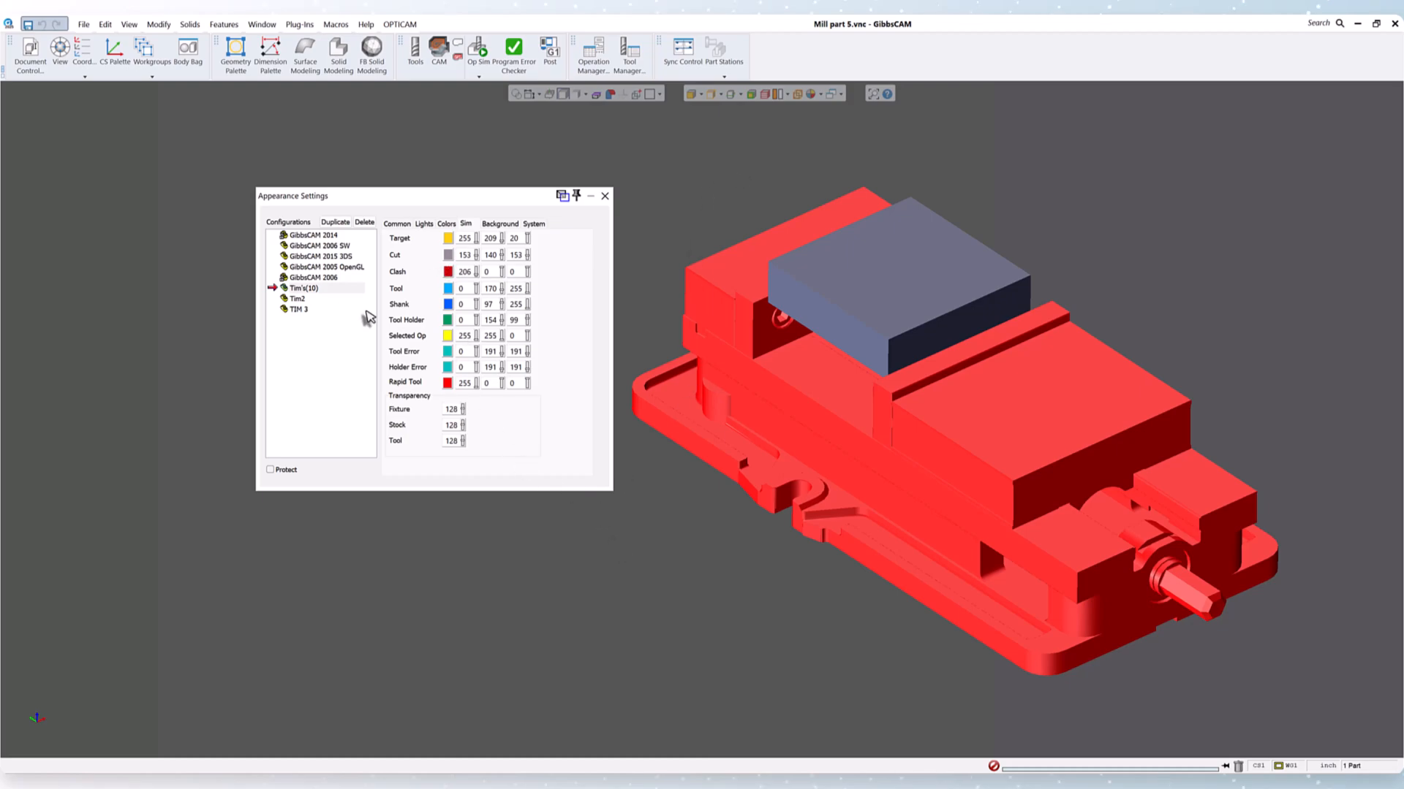
- Review the Common, Lights, Colors, Sim, Background and System appearance settings of the Tim's(10) configuration in GibbsCAM, and close the settings
left_click(397, 224)
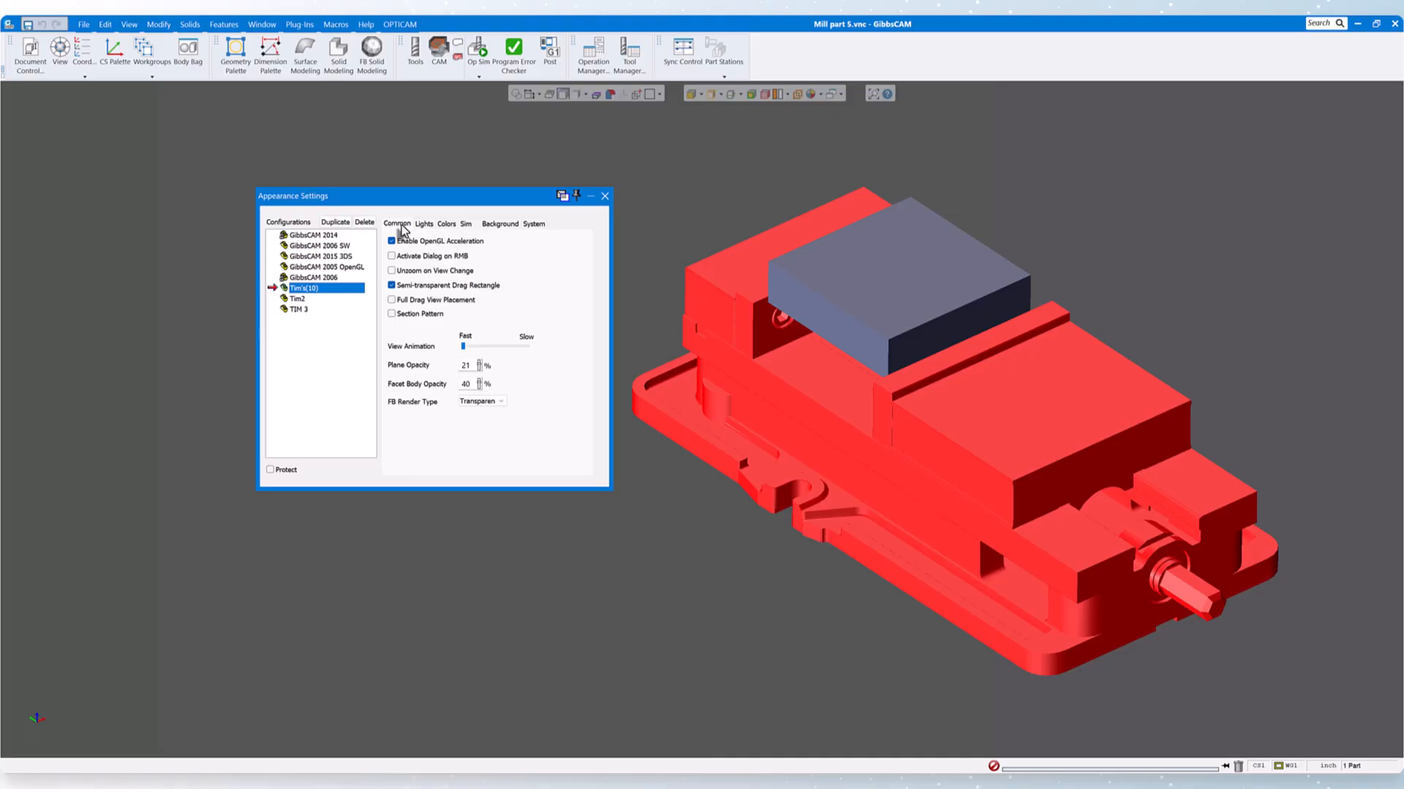
left_click(422, 225)
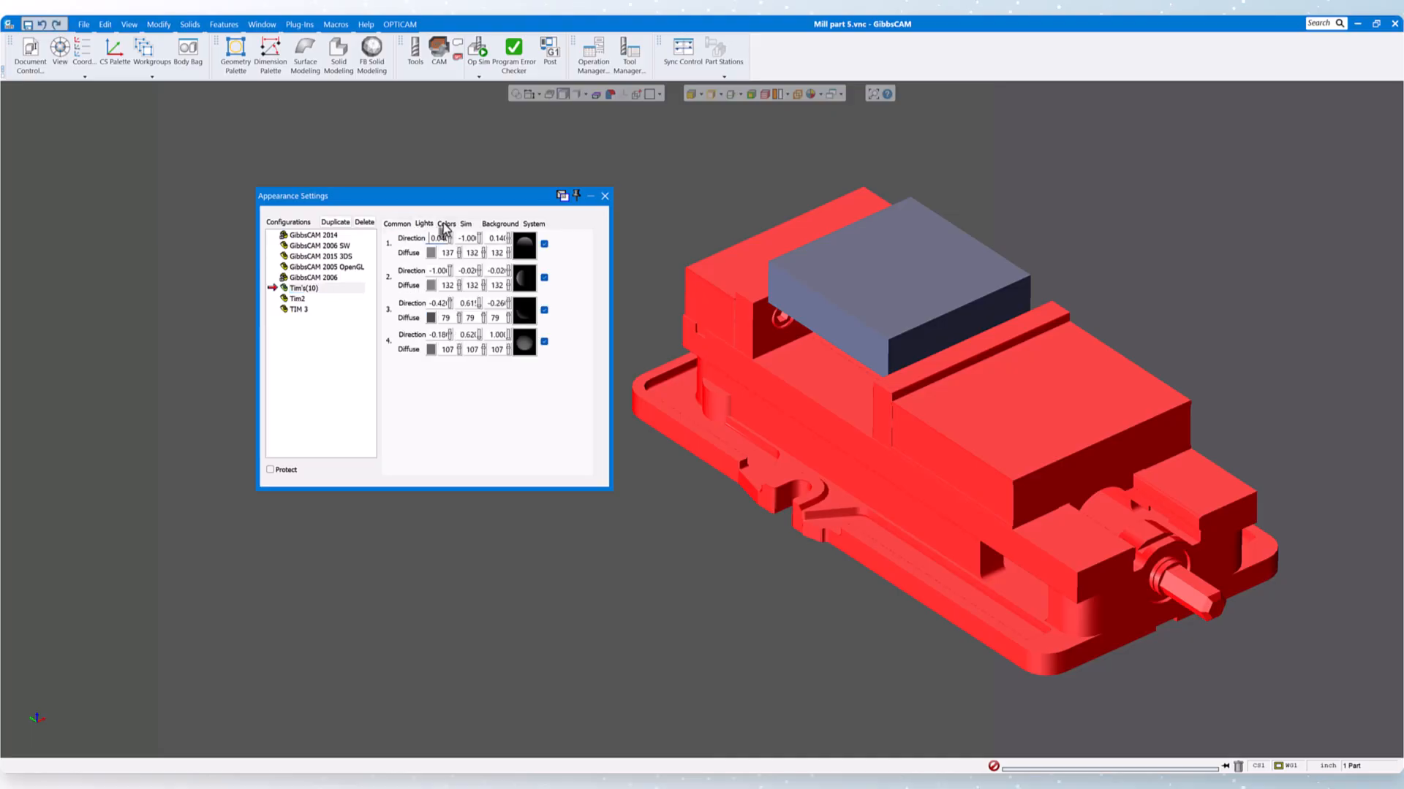
left_click(447, 223)
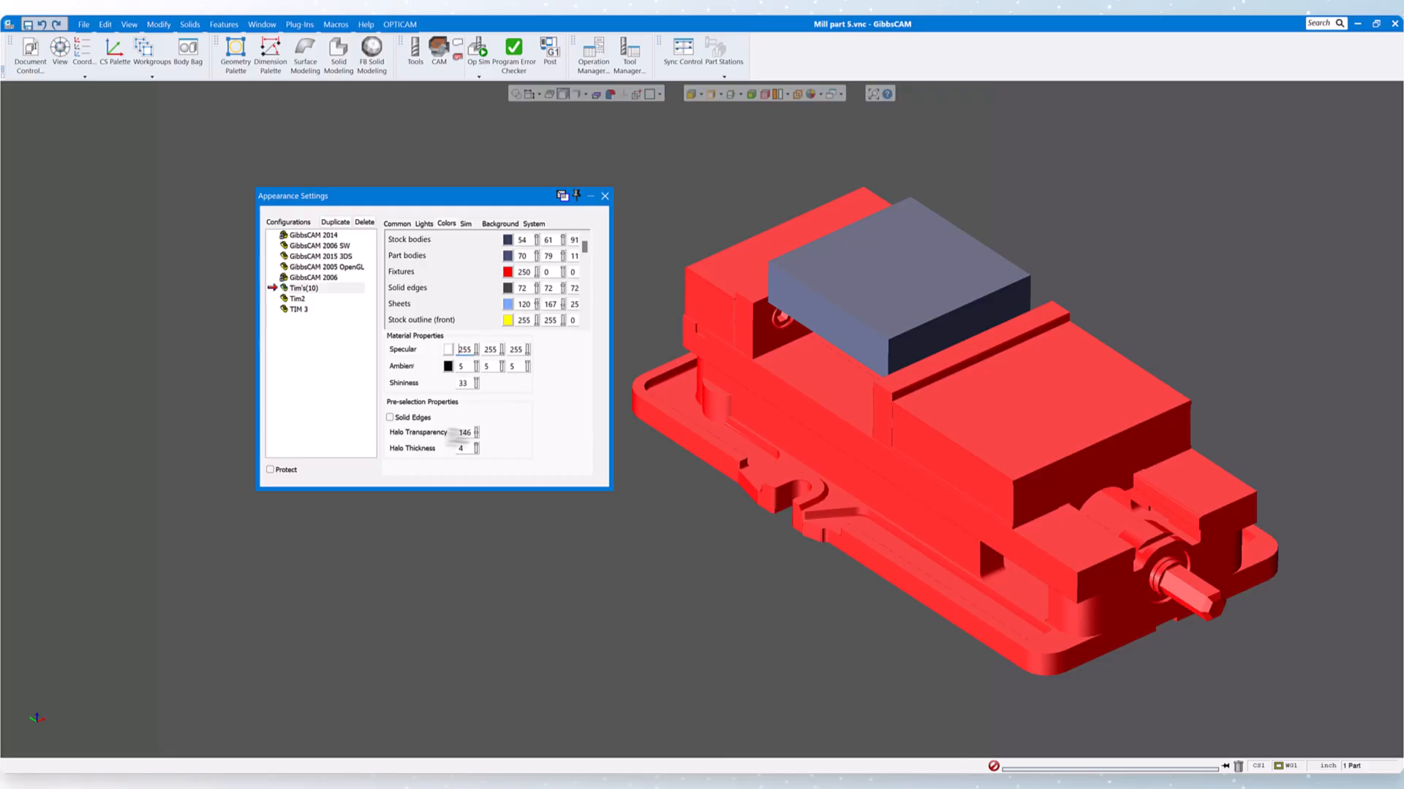
left_click(465, 224)
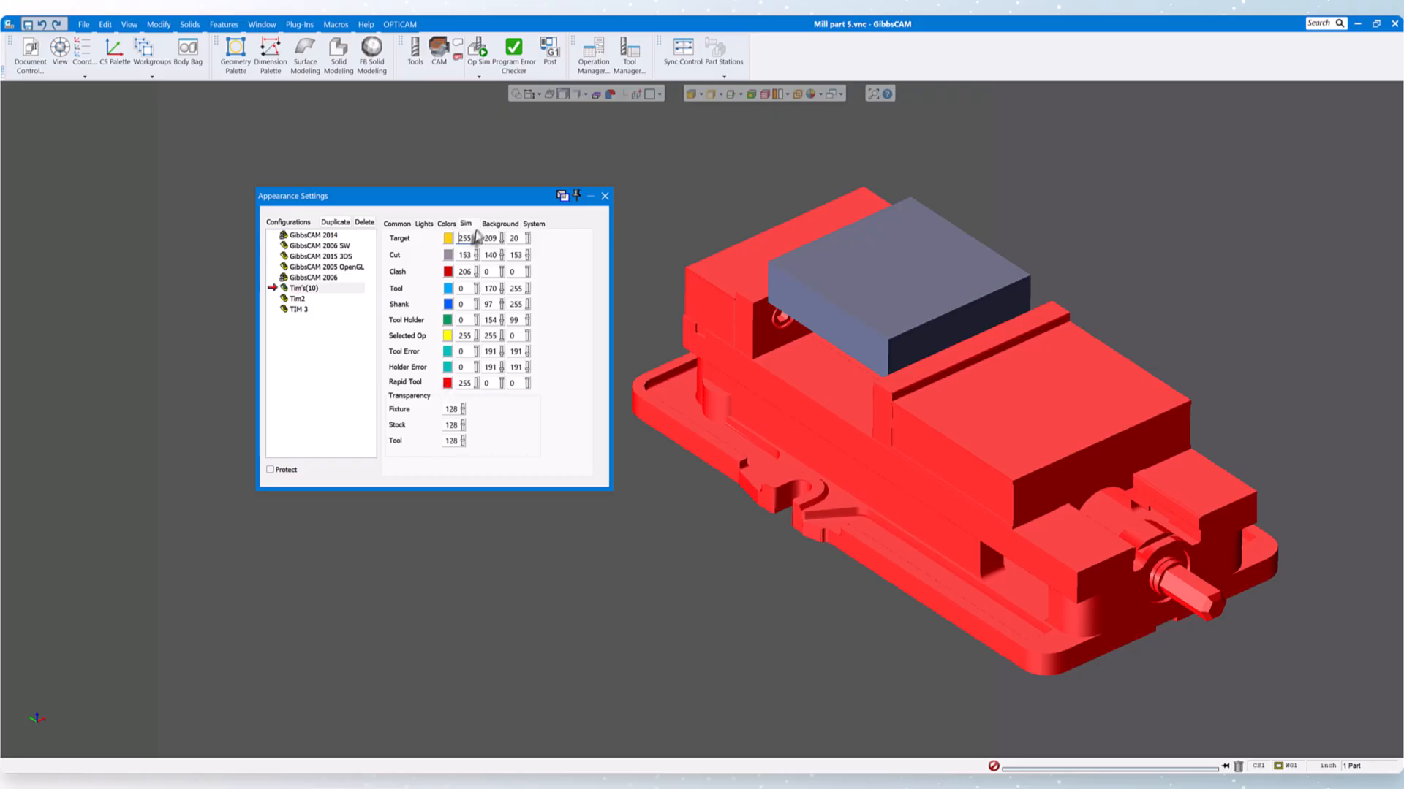
left_click(494, 227)
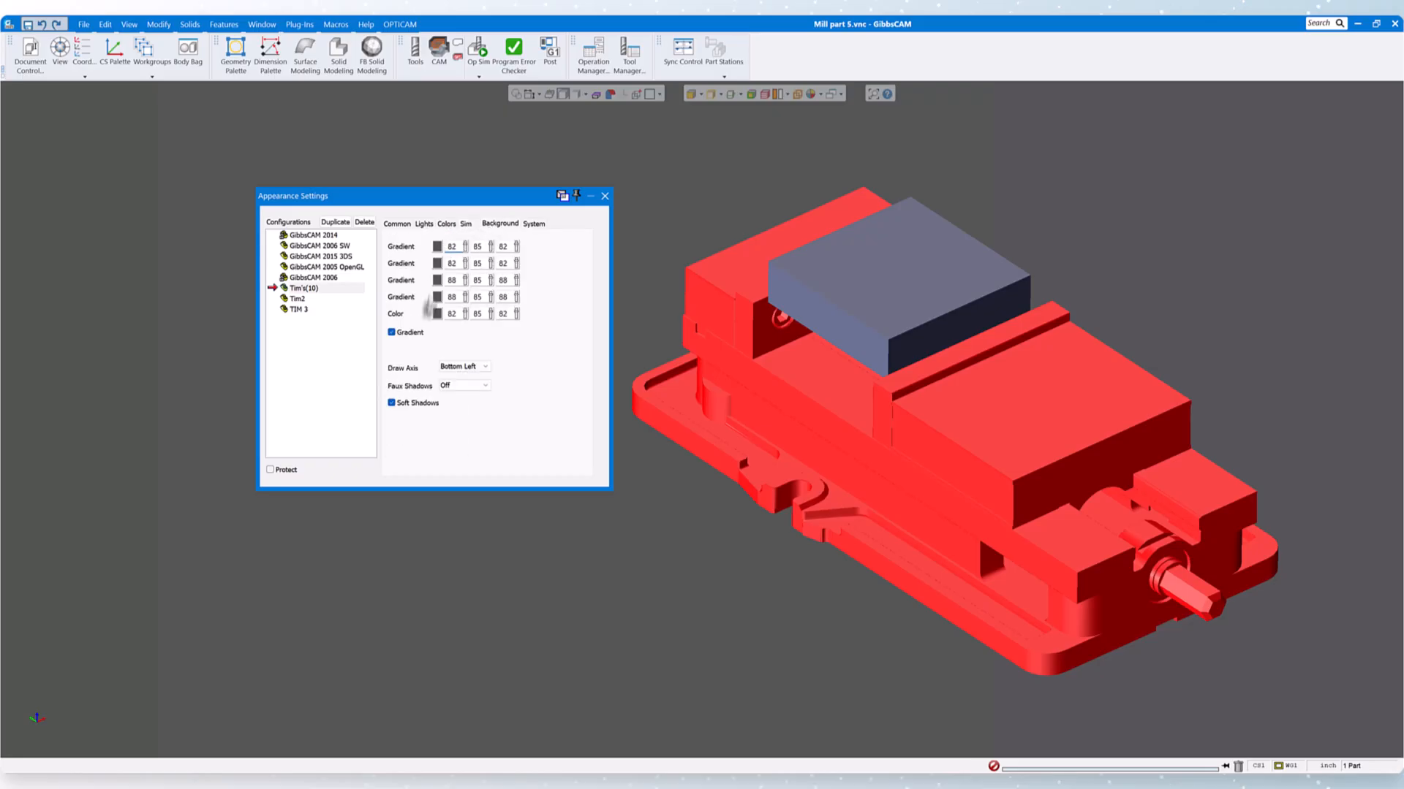
left_click(533, 224)
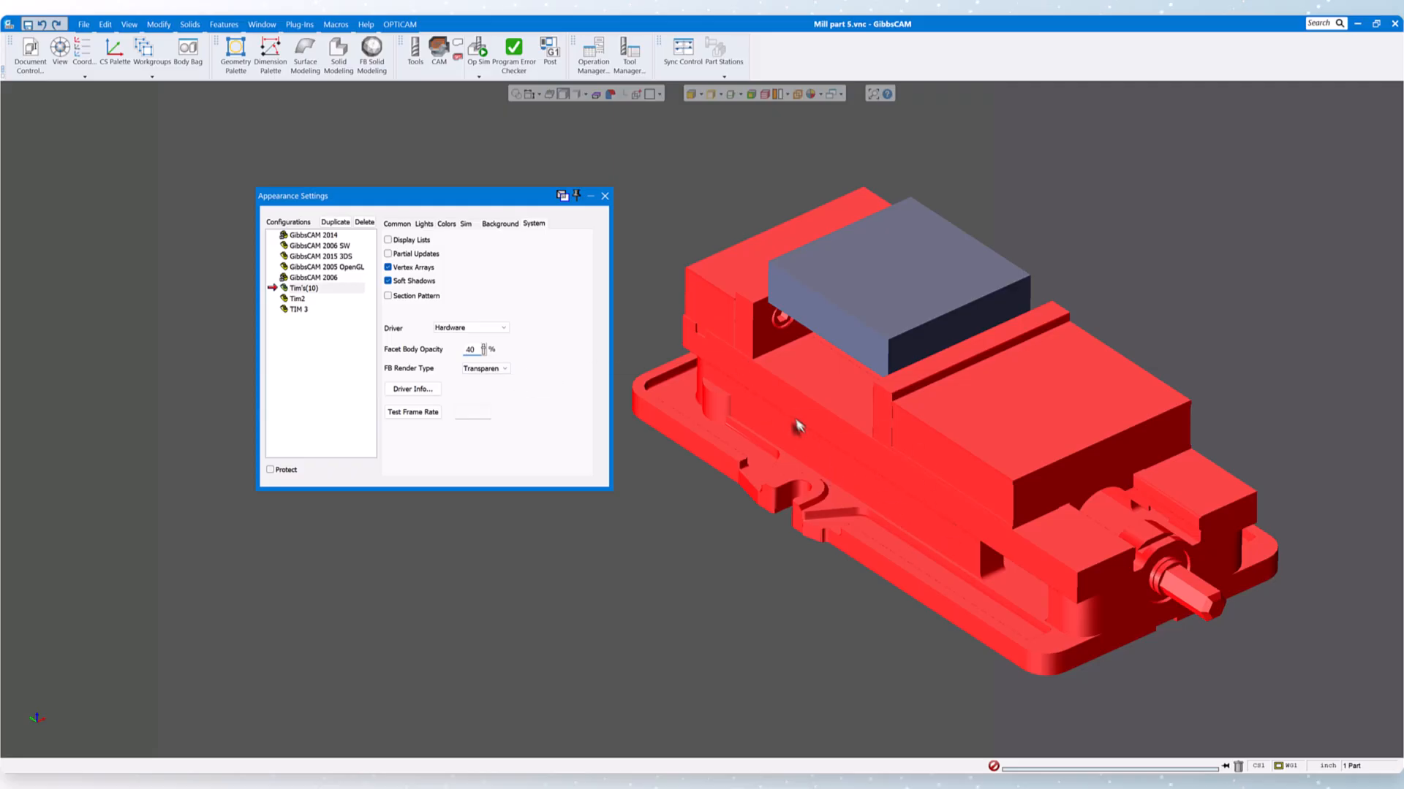
left_click(605, 197)
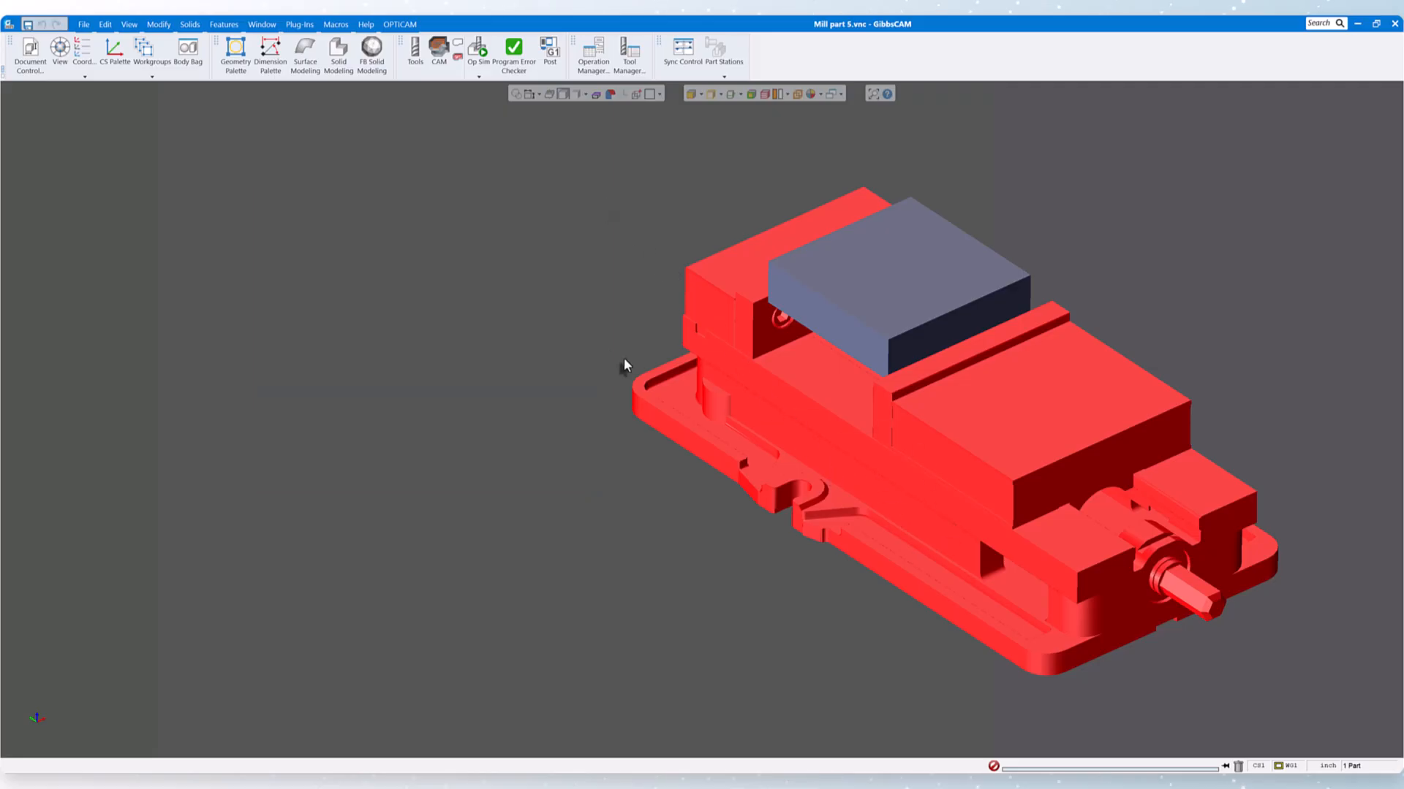
middle_click_drag(1091, 281, 814, 293)
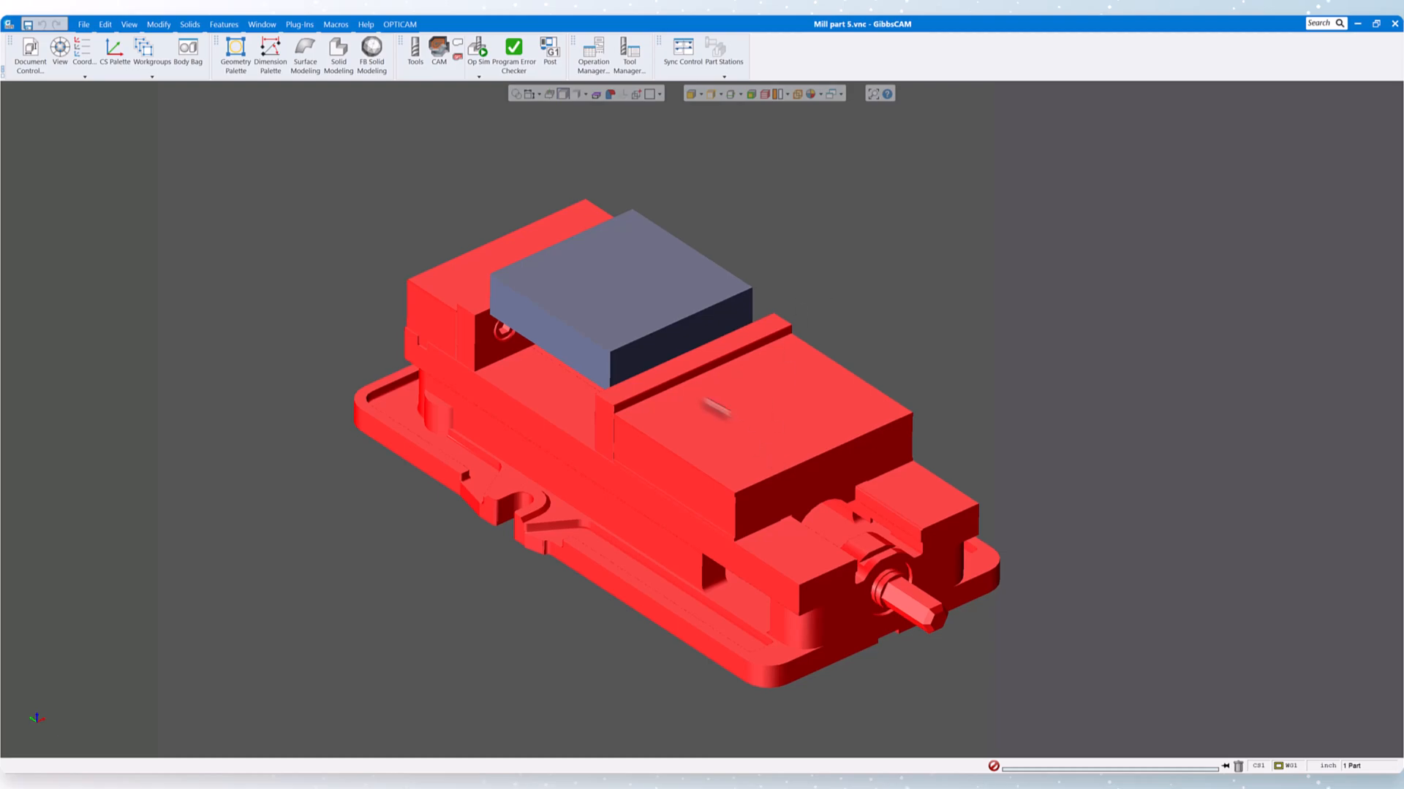